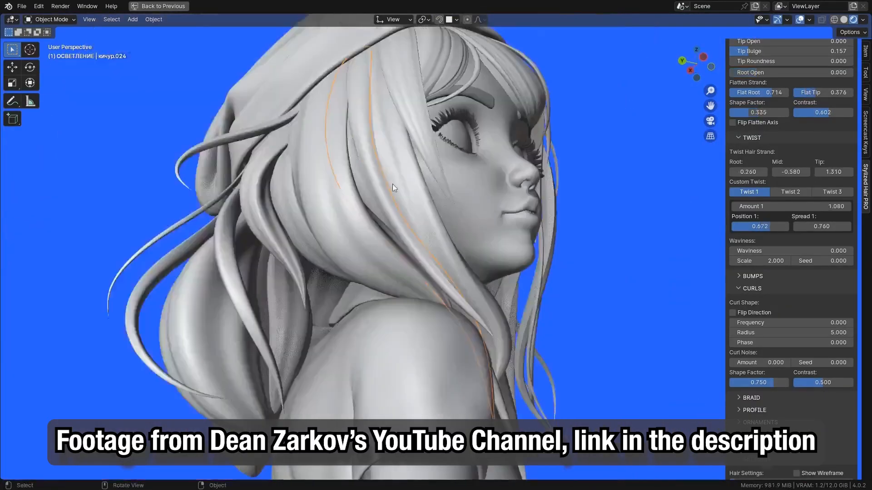
# Adjust the Twist 1 amount, position and spread of the selected hair strand, with the spread at 0.760
pyautogui.moveTo(394, 187); pyautogui.dragTo(549, 268, button='middle')
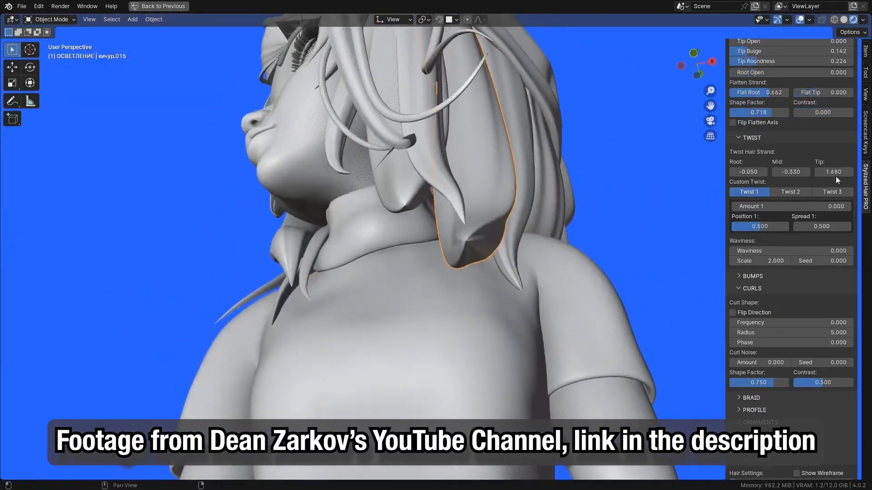
pyautogui.moveTo(780, 209); pyautogui.dragTo(812, 208)
pyautogui.moveTo(765, 226); pyautogui.dragTo(835, 226)
pyautogui.moveTo(793, 207); pyautogui.dragTo(818, 206)
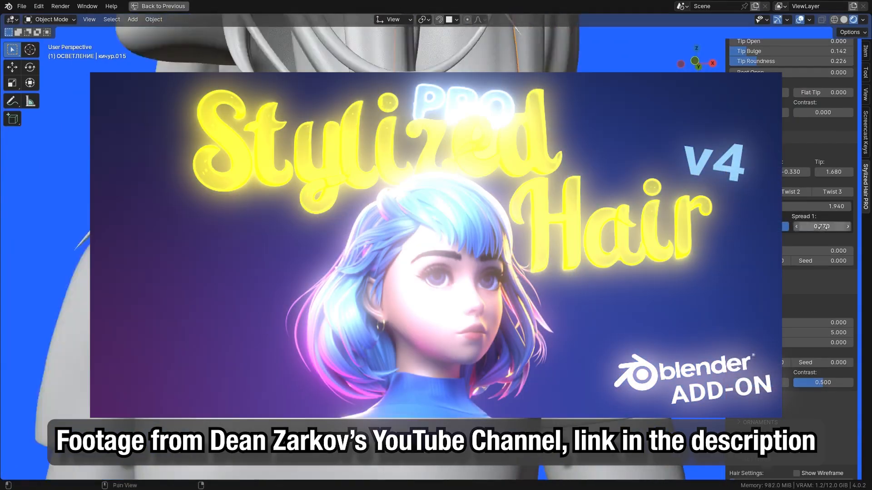
pyautogui.moveTo(830, 226); pyautogui.dragTo(817, 206)
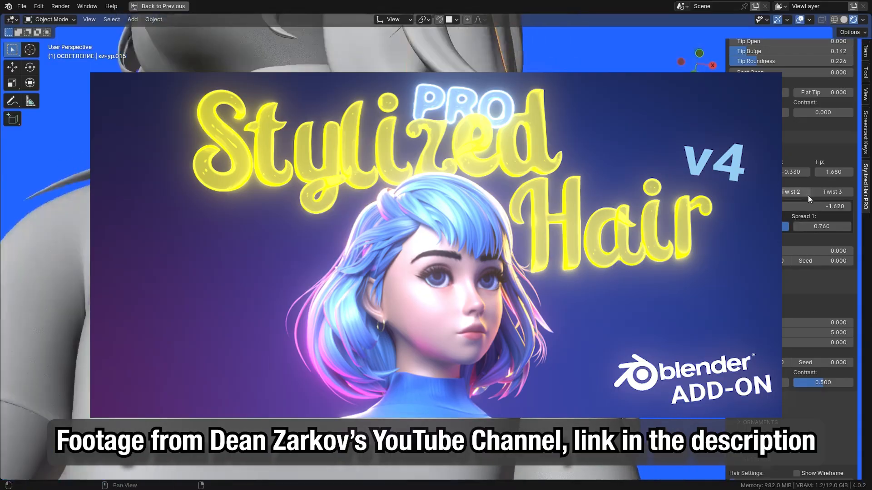
pyautogui.moveTo(838, 207); pyautogui.dragTo(812, 207)
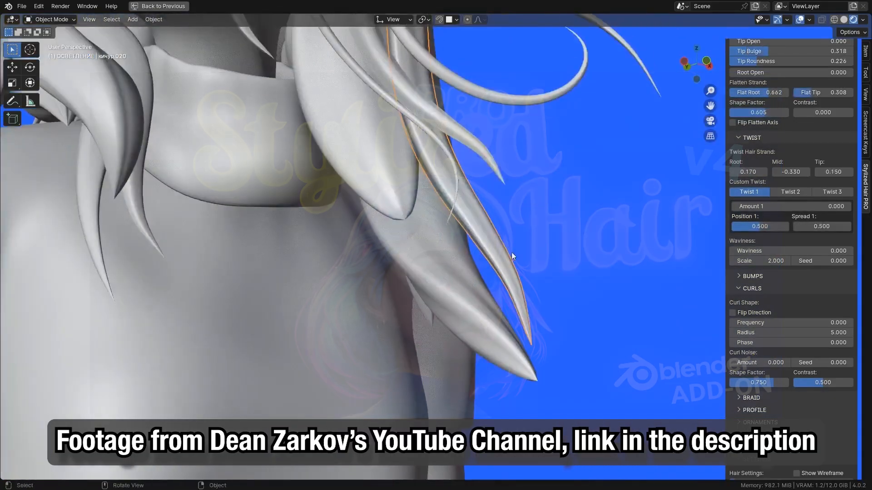
# Resize the comb brush, reshape the loose side strand with it, and return to Object Mode
pyautogui.press('f')
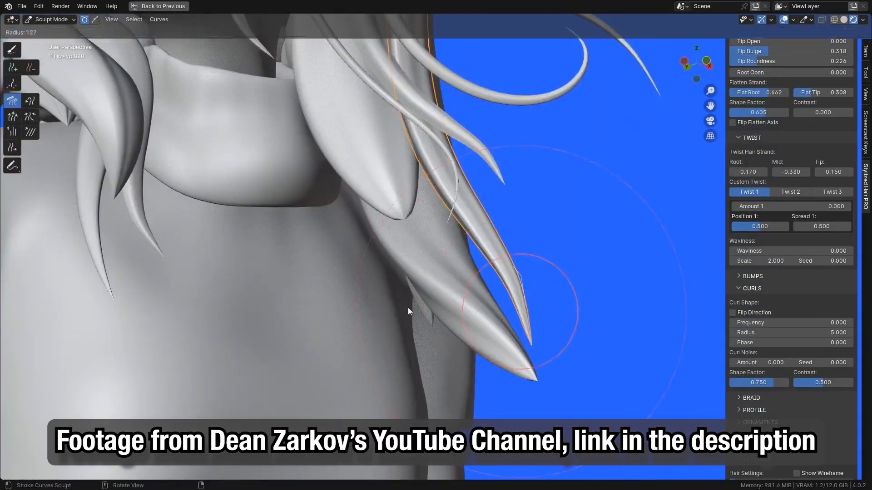
pyautogui.click(407, 307)
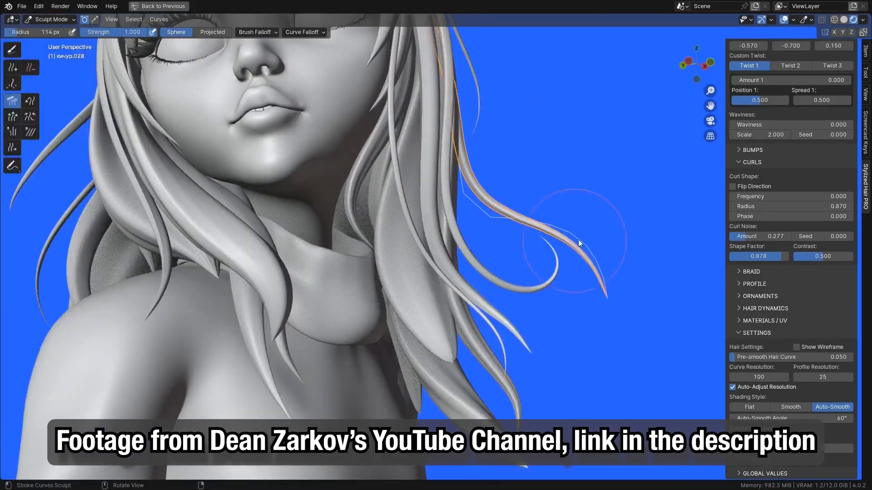
pyautogui.hotkey('ctrl', 'Tab')
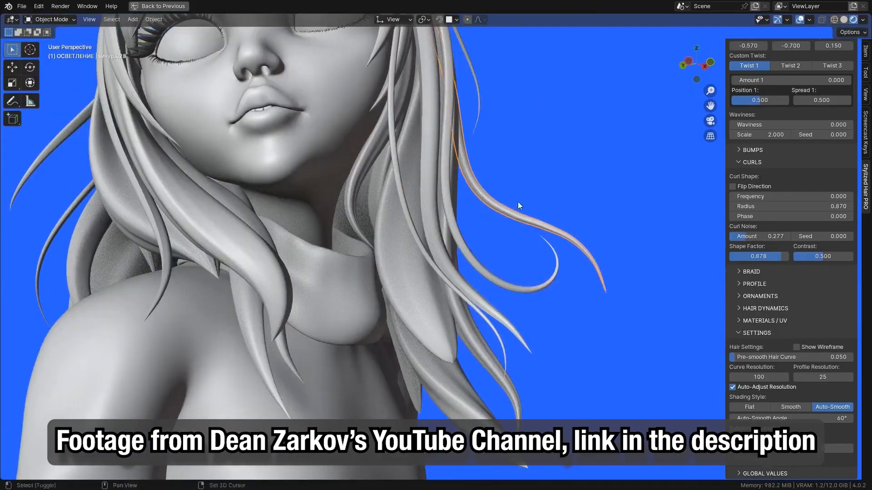
# Set the loose side strand's tip thickness to 1.500 and tip bulge to 0.533 in its shape settings
pyautogui.keyDown('shift'); pyautogui.moveTo(518, 202); pyautogui.dragTo(509, 230, button='middle'); pyautogui.keyUp('shift')
pyautogui.hotkey('shift', 'h')
pyautogui.click(430, 203)
pyautogui.moveTo(434, 122); pyautogui.dragTo(644, 93)
pyautogui.moveTo(597, 143); pyautogui.dragTo(623, 142)
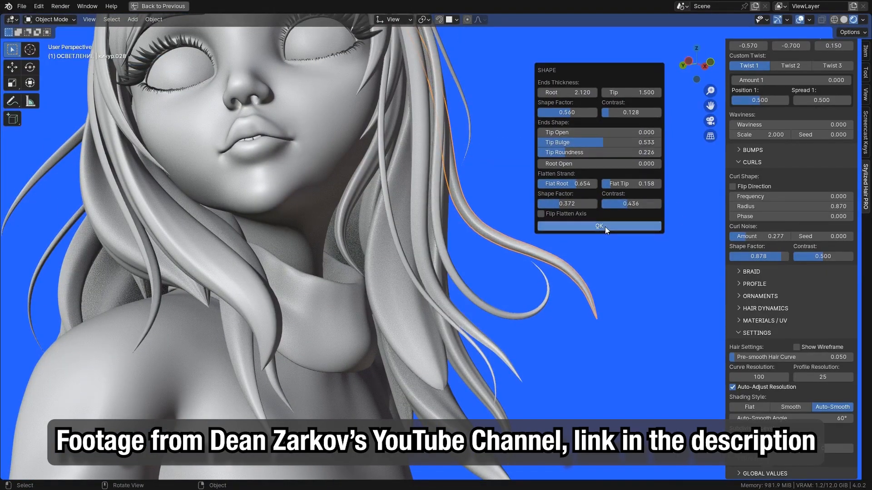
pyautogui.click(608, 226)
pyautogui.moveTo(611, 226); pyautogui.dragTo(494, 247, button='middle')
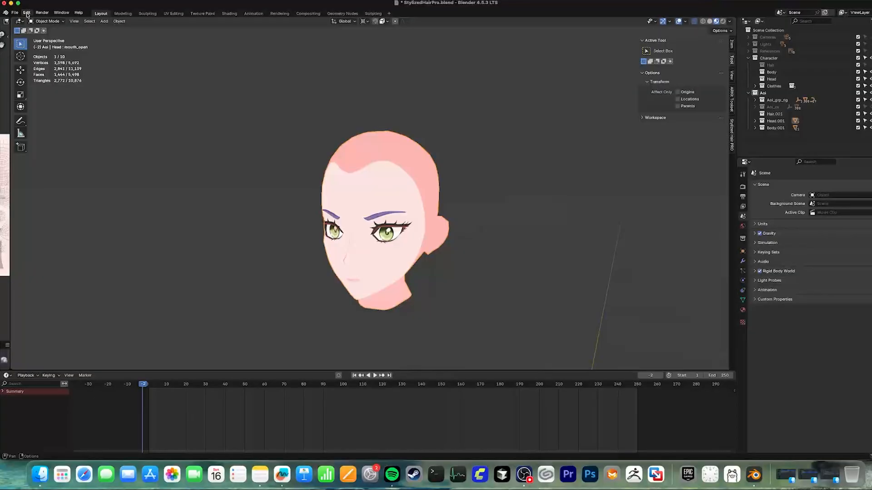
# Open the add-on preferences and look at the file browser for installing an add-on from disk
pyautogui.click(27, 14)
pyautogui.click(45, 102)
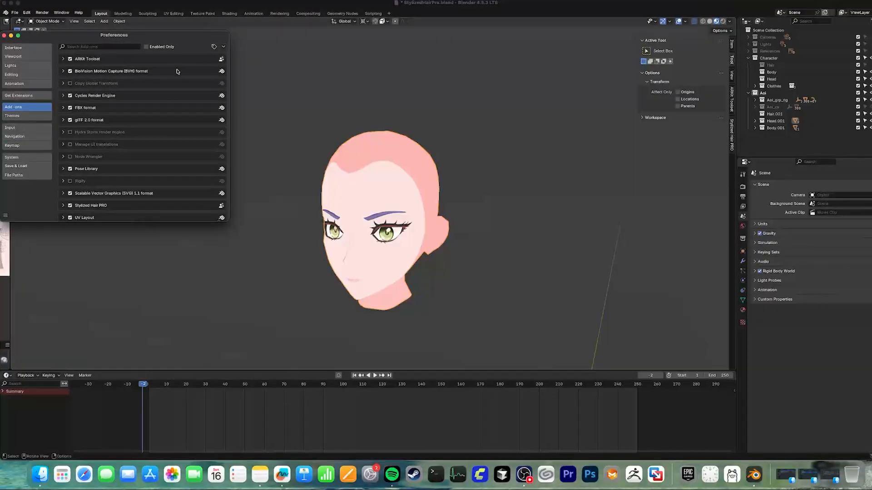
pyautogui.click(223, 47)
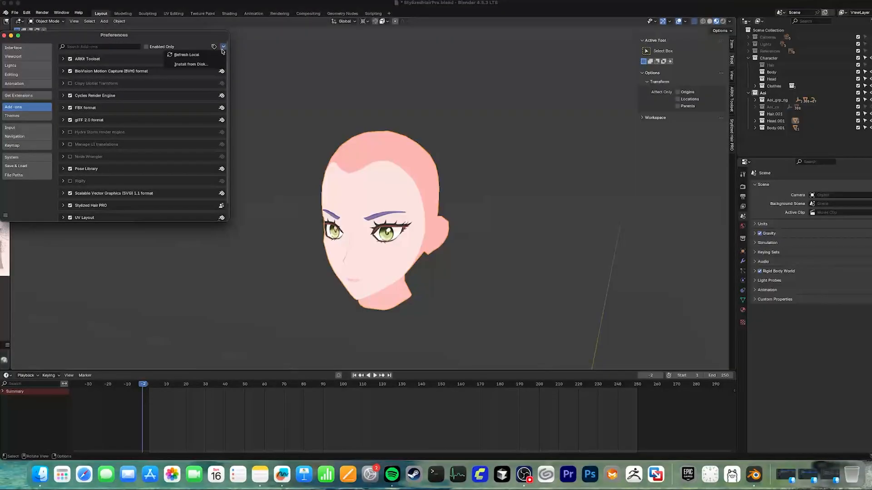
pyautogui.click(192, 64)
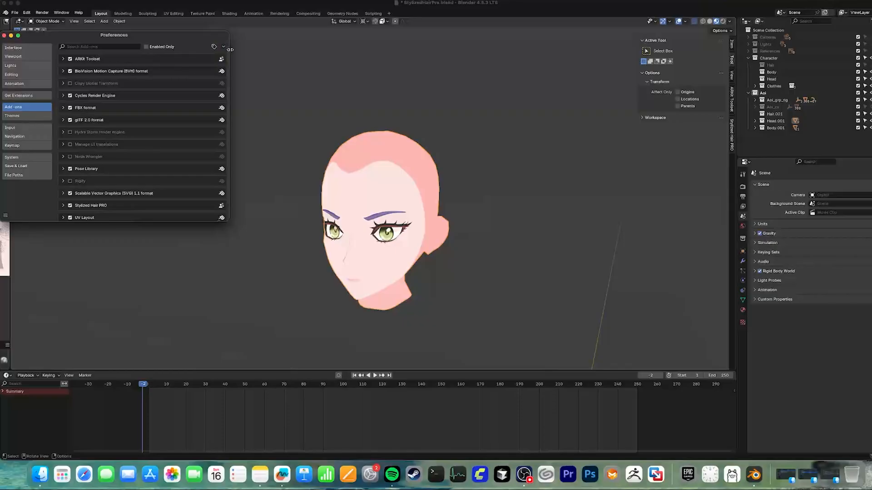
pyautogui.moveTo(230, 49); pyautogui.dragTo(267, 52)
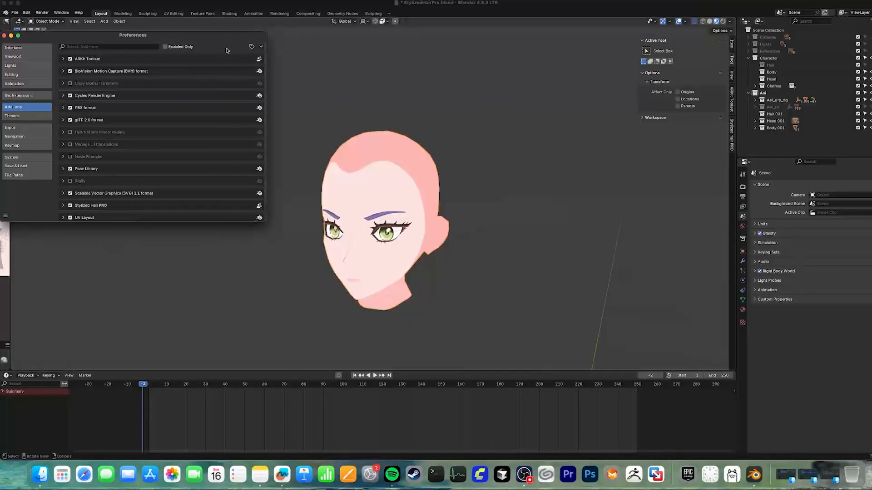
pyautogui.click(253, 47)
pyautogui.click(233, 66)
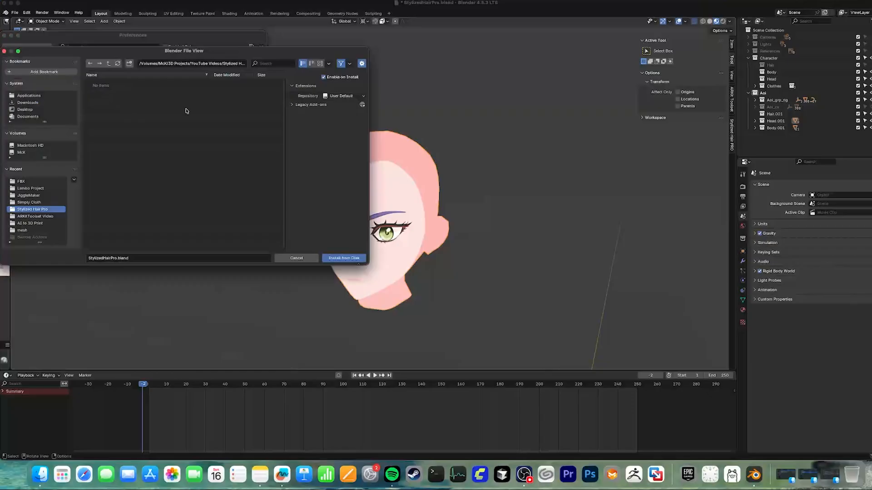
pyautogui.press('Escape')
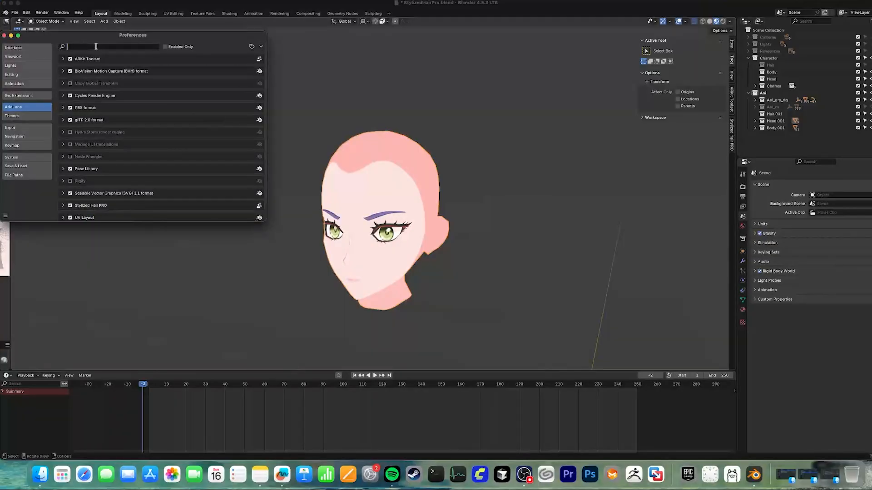
# Find the Stylized Hair PRO add-on by searching for "sty", and save and close the preferences
pyautogui.click(95, 46)
pyautogui.write('sty')
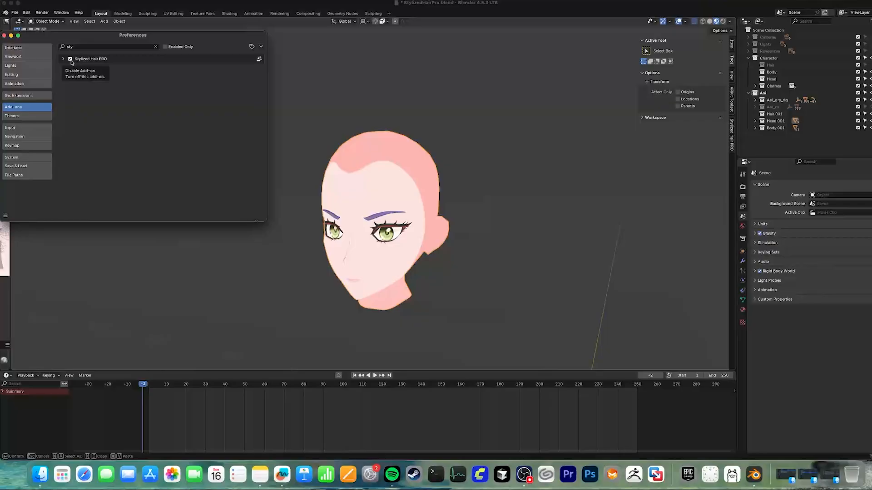
pyautogui.click(5, 215)
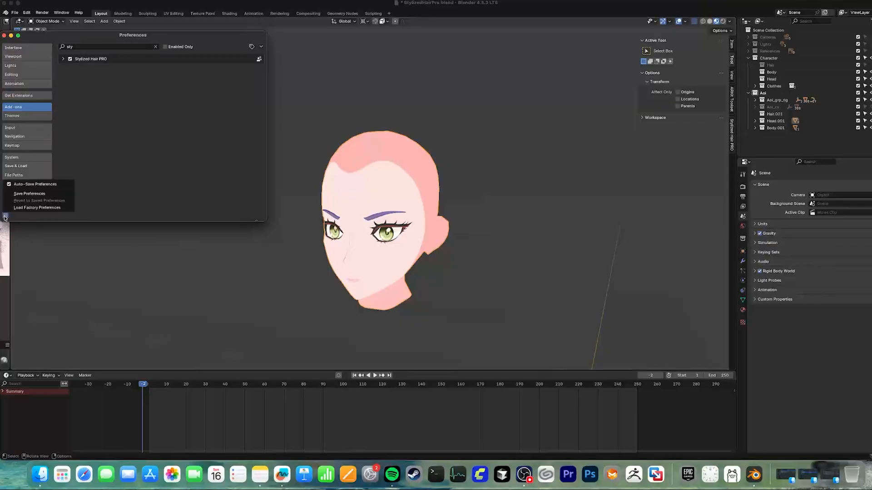
pyautogui.click(18, 194)
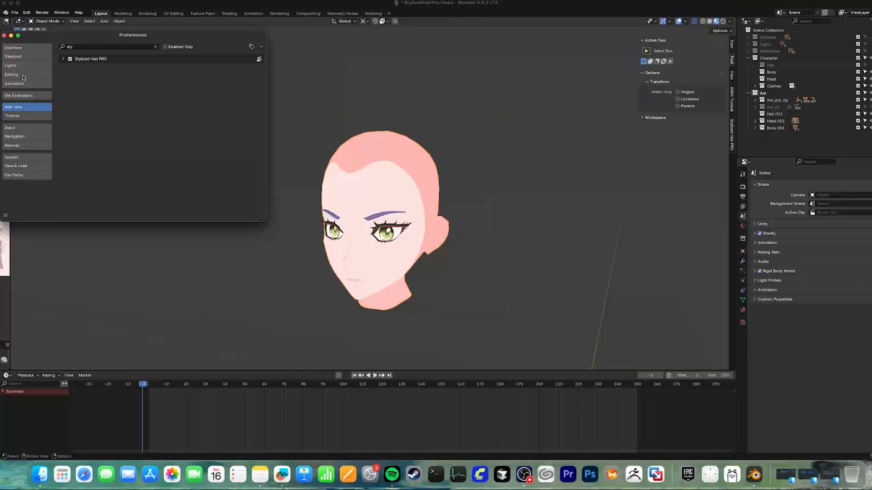
pyautogui.click(4, 36)
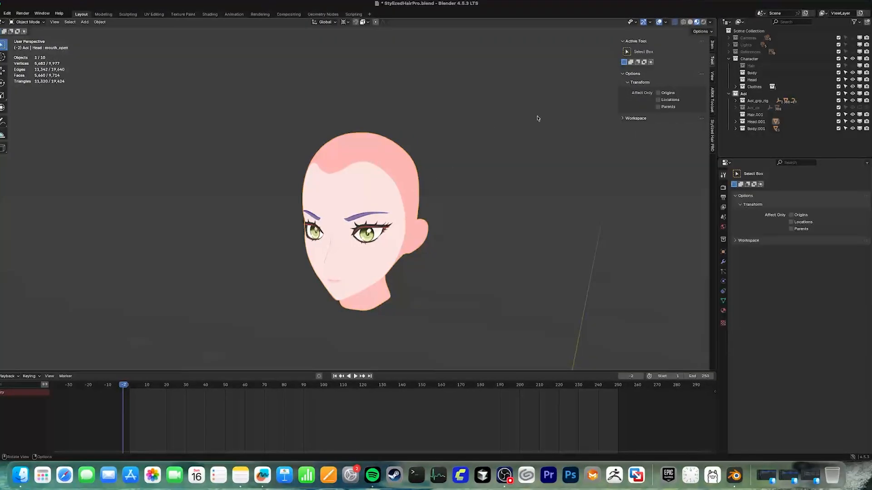
# Add a new medium-length hair curve with 5 points using Stylized Hair PRO
pyautogui.click(712, 138)
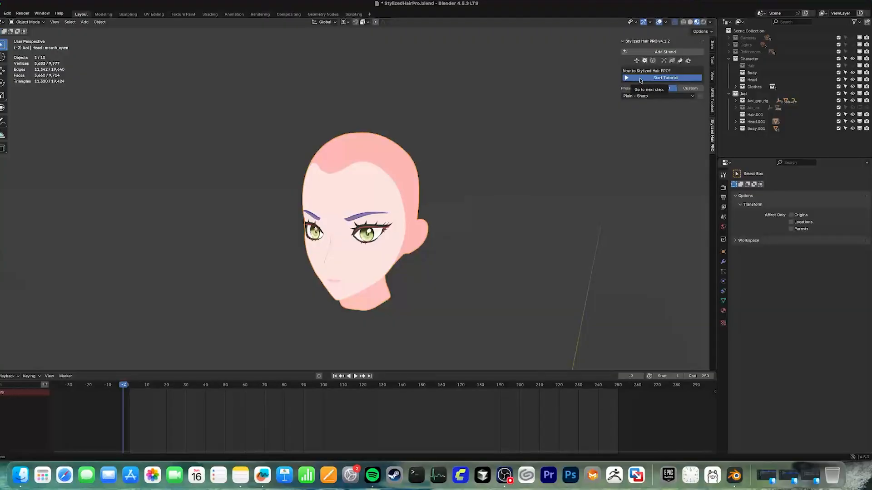
pyautogui.click(647, 51)
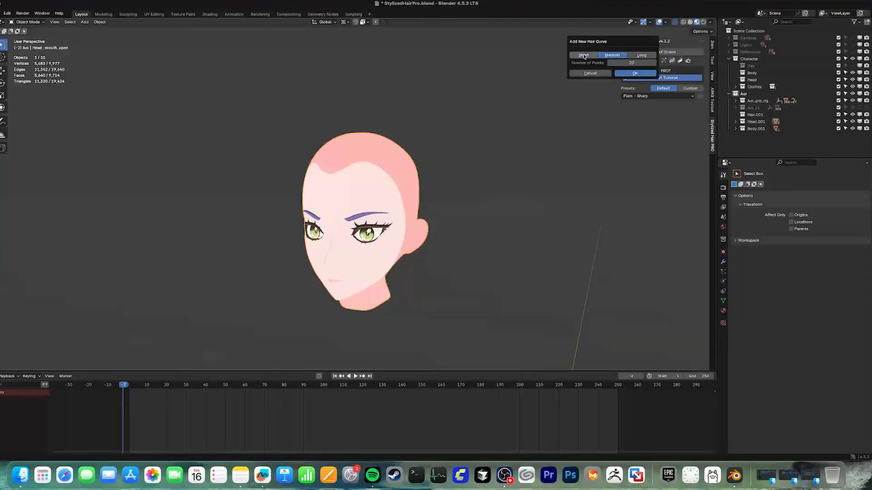
pyautogui.click(638, 63)
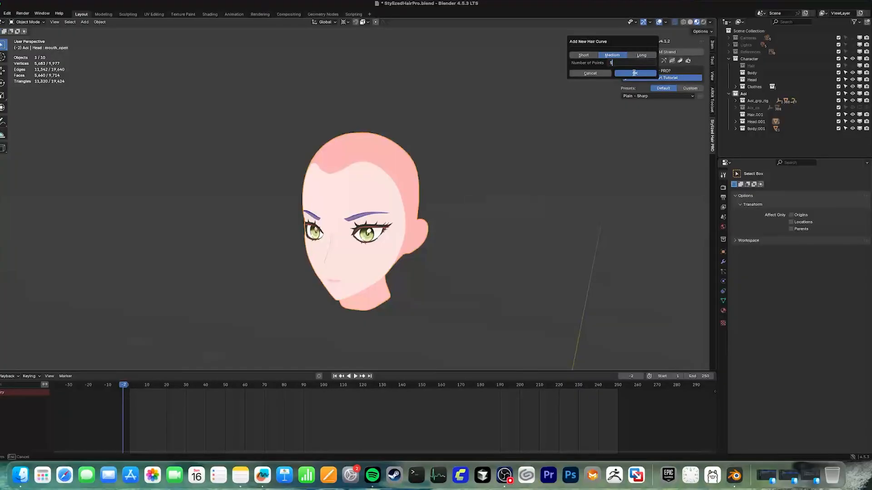
pyautogui.write('5')
pyautogui.press('Return')
pyautogui.click(634, 74)
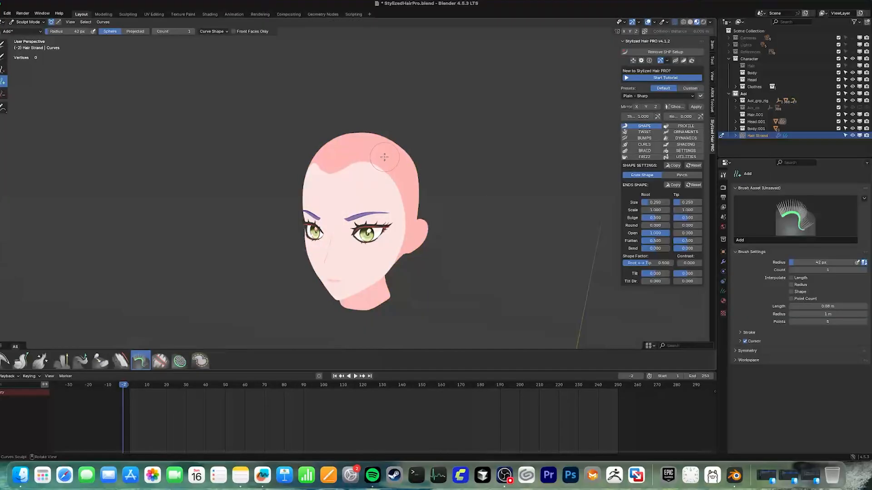
# Place one hair strand on the upper front of the scalp and turn to the head's side profile
pyautogui.scroll(2, 325, 108)
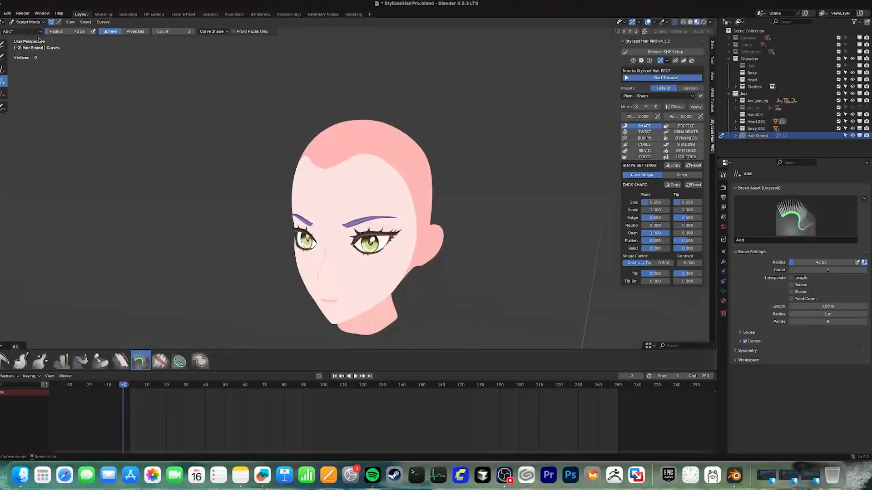
pyautogui.moveTo(314, 98); pyautogui.dragTo(369, 138, button='middle')
pyautogui.click(357, 179)
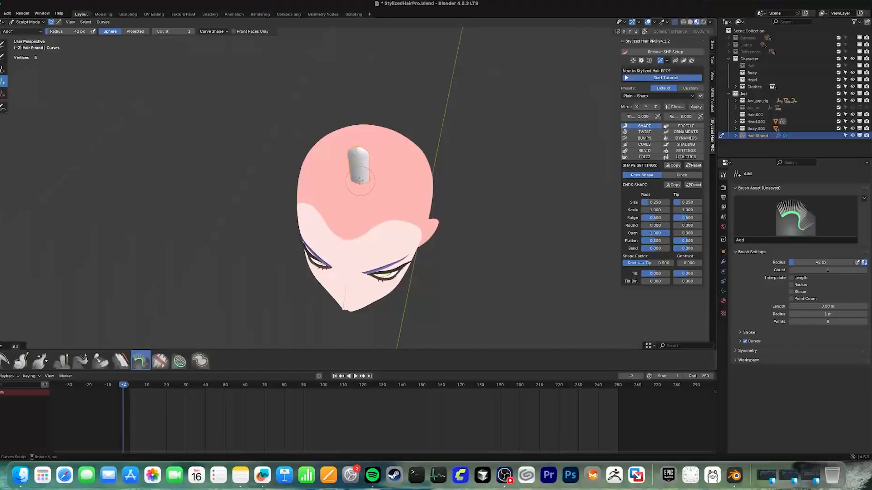
pyautogui.moveTo(357, 180); pyautogui.dragTo(321, 135, button='middle')
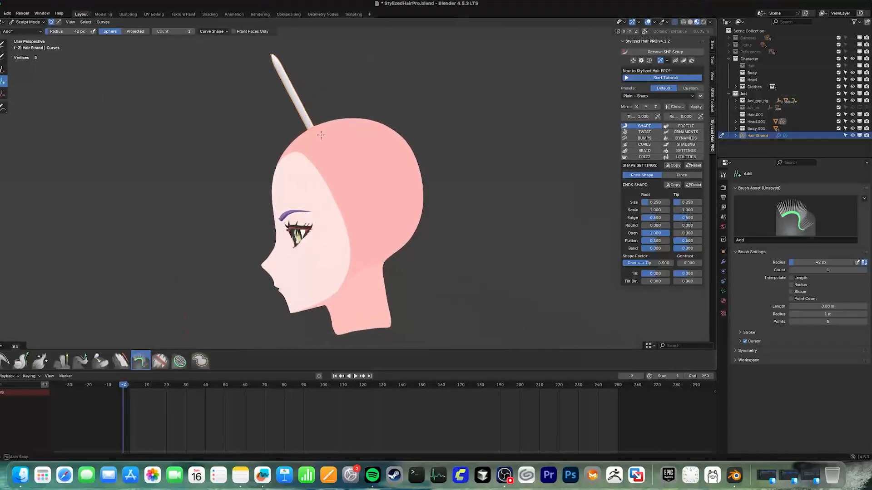
# Comb the strand forward and down onto the forehead using the Comb brush at a radius of 145 px
pyautogui.click(6, 367)
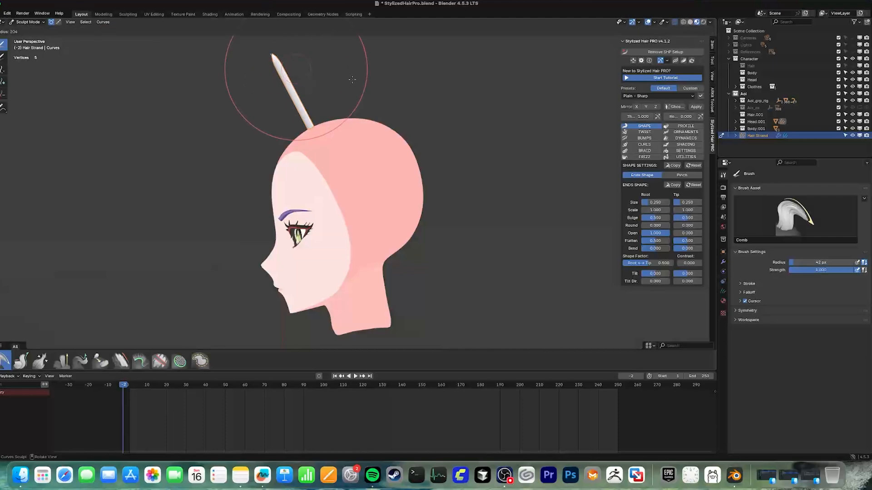
pyautogui.moveTo(323, 68); pyautogui.dragTo(318, 86, button='middle')
pyautogui.moveTo(272, 77)
pyautogui.mouseDown()
pyautogui.moveTo(245, 82)
pyautogui.moveTo(218, 144)
pyautogui.mouseUp()
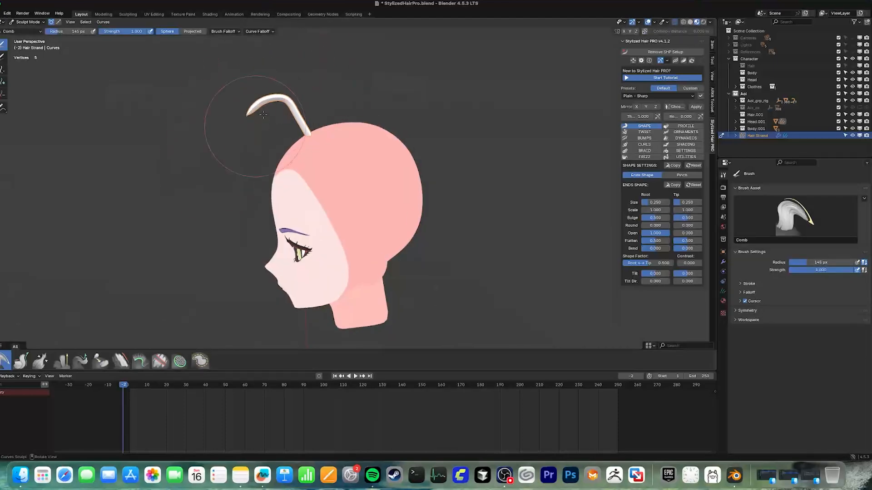
pyautogui.moveTo(263, 105)
pyautogui.mouseDown()
pyautogui.moveTo(193, 223)
pyautogui.moveTo(217, 255)
pyautogui.mouseUp()
pyautogui.moveTo(262, 150); pyautogui.dragTo(224, 245)
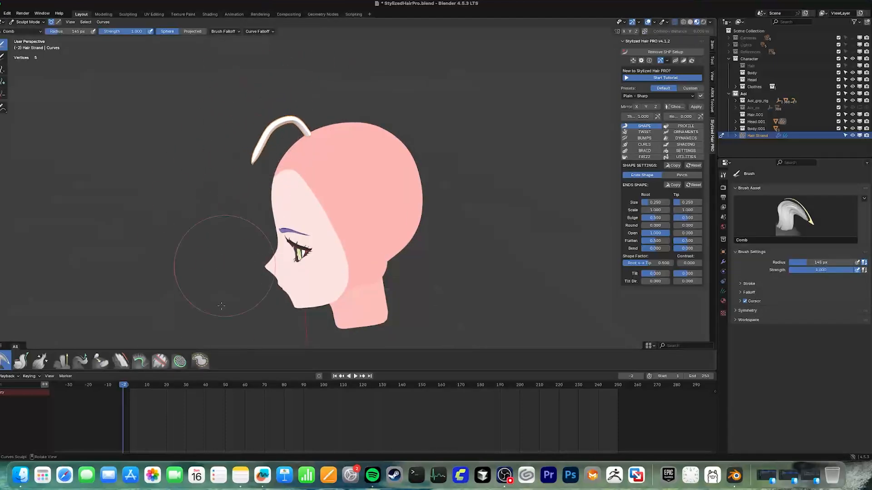
pyautogui.moveTo(282, 134)
pyautogui.mouseDown()
pyautogui.moveTo(290, 159)
pyautogui.moveTo(267, 247)
pyautogui.mouseUp()
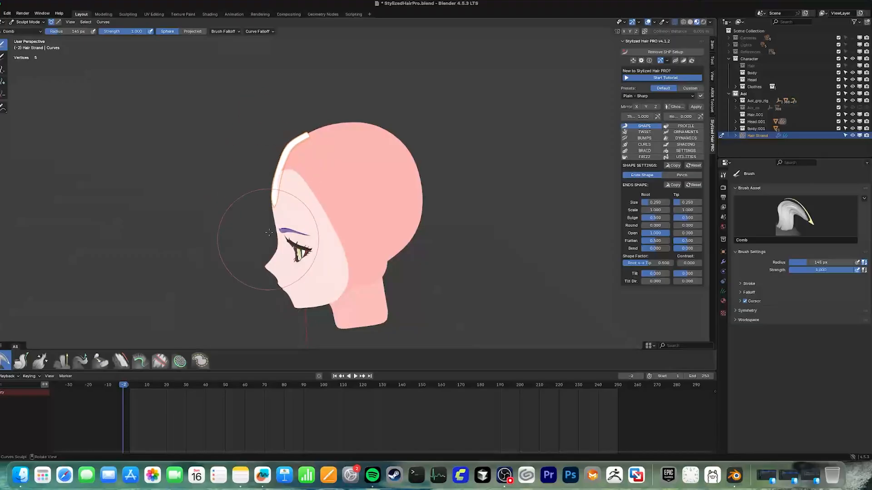
# Refine the strand's fit over the forehead from front and side, reducing the Comb brush radius to 87 px
pyautogui.moveTo(267, 245); pyautogui.dragTo(259, 200, button='middle')
pyautogui.moveTo(267, 150); pyautogui.dragTo(422, 156, button='middle')
pyautogui.moveTo(447, 156); pyautogui.dragTo(443, 177)
pyautogui.moveTo(440, 172)
pyautogui.mouseDown(button='middle')
pyautogui.moveTo(404, 154)
pyautogui.moveTo(280, 158)
pyautogui.mouseUp(button='middle')
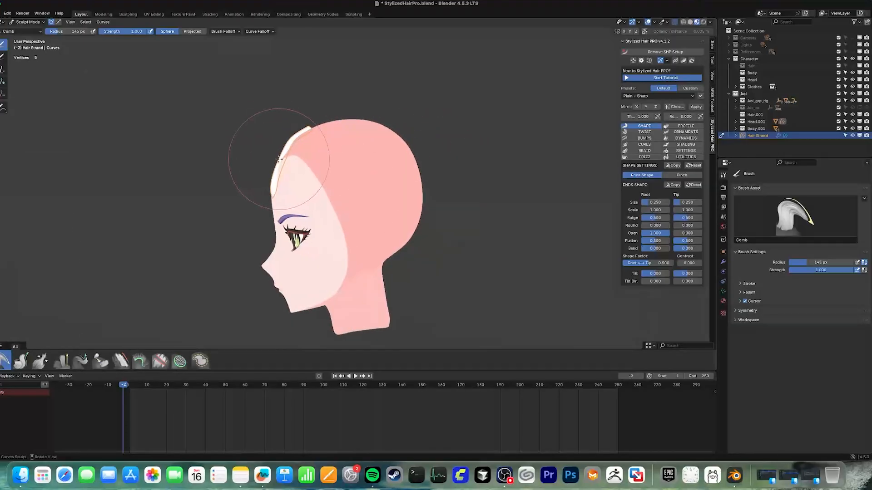
pyautogui.press('f')
pyautogui.click(269, 168)
pyautogui.moveTo(268, 168); pyautogui.dragTo(273, 175)
# Move a control point near the strand's root closer to the scalp in Edit Mode
pyautogui.moveTo(295, 164)
pyautogui.mouseDown(button='middle')
pyautogui.moveTo(323, 171)
pyautogui.moveTo(230, 150)
pyautogui.moveTo(252, 153)
pyautogui.mouseUp(button='middle')
pyautogui.press('Tab')
pyautogui.scroll(2, 293, 161)
pyautogui.scroll(1, 293, 161)
pyautogui.click(229, 129)
pyautogui.press('g')
pyautogui.click(249, 141)
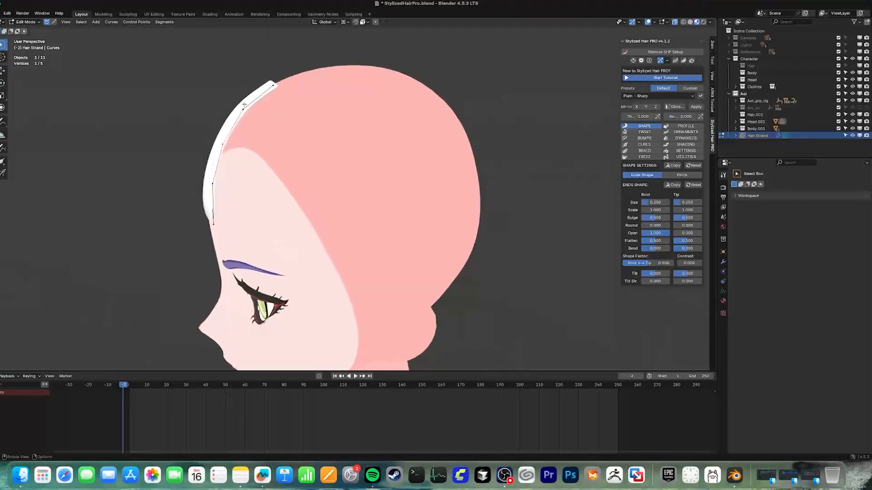
# Select the strand's two lower control points, reposition them along the forehead, and return to Sculpt Mode
pyautogui.moveTo(247, 103); pyautogui.dragTo(193, 244)
pyautogui.press('g')
pyautogui.click(209, 152)
pyautogui.press('g')
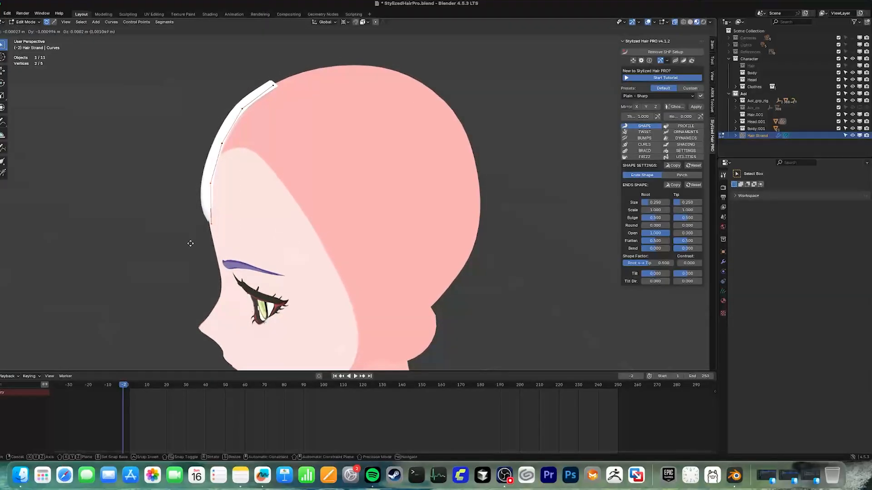
pyautogui.click(190, 244)
pyautogui.moveTo(190, 241)
pyautogui.mouseDown(button='middle')
pyautogui.moveTo(196, 217)
pyautogui.moveTo(196, 227)
pyautogui.moveTo(245, 233)
pyautogui.mouseUp(button='middle')
pyautogui.press('Tab')
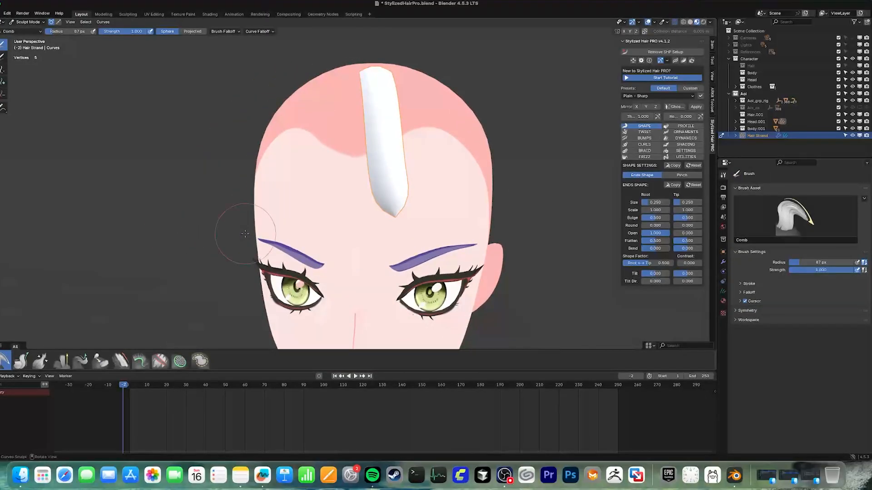
pyautogui.scroll(-4, 270, 234)
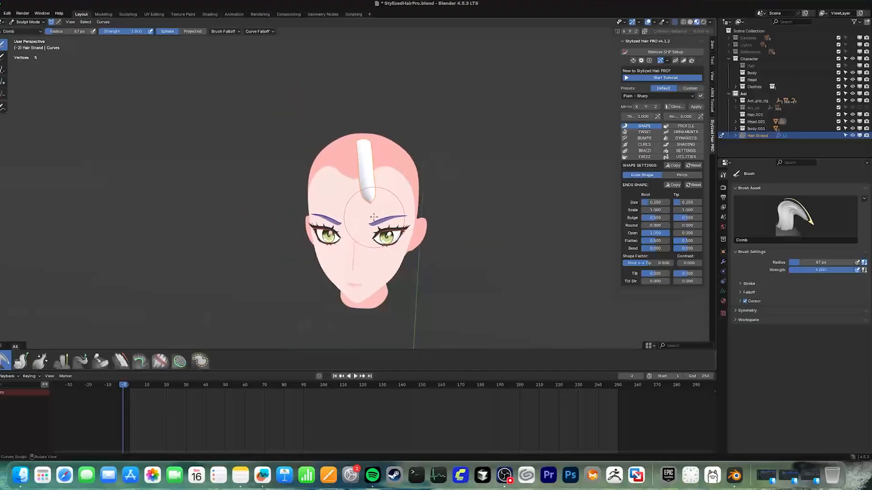
# Lengthen the strand with the Grow/Shrink brush and comb it along the forehead's side profile
pyautogui.click(20, 361)
pyautogui.moveTo(370, 193); pyautogui.dragTo(372, 199)
pyautogui.moveTo(372, 200); pyautogui.dragTo(292, 189, button='middle')
pyautogui.press('c')
pyautogui.moveTo(296, 163); pyautogui.dragTo(283, 213)
pyautogui.press('g')
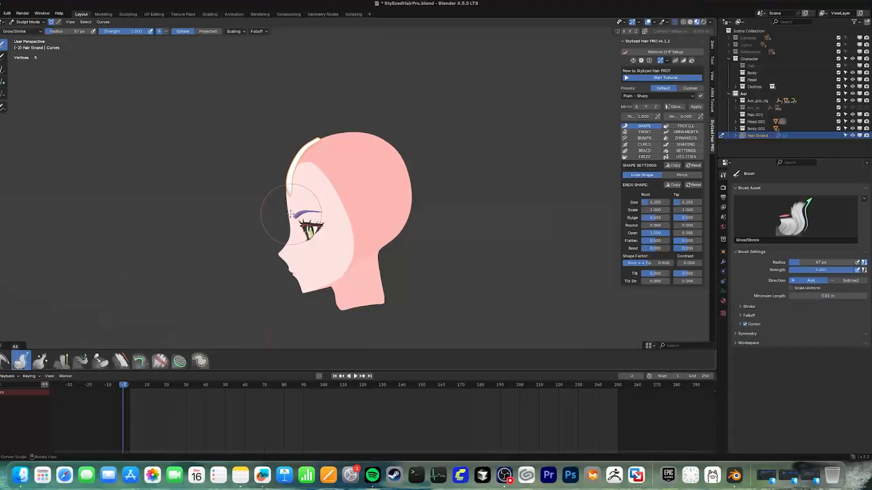
pyautogui.scroll(3, 291, 213)
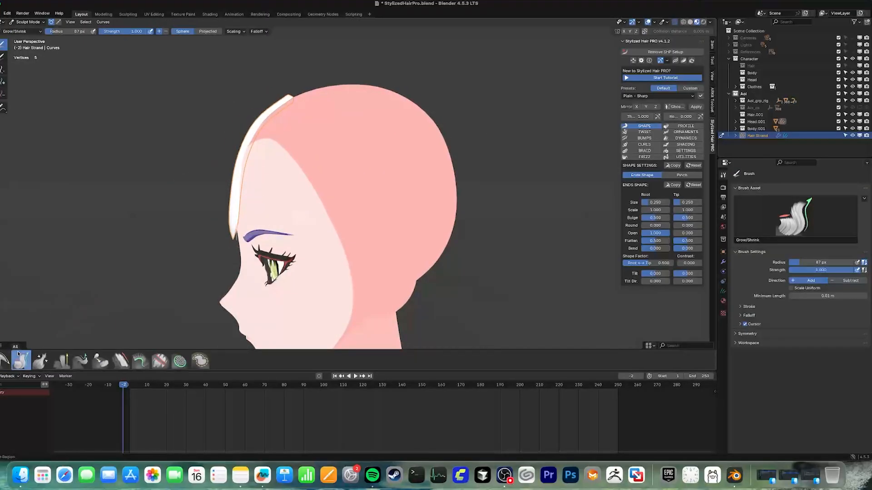
# Comb the lengthened strand from side and front so it curves over the forehead, using the Comb brush at a 173 px radius
pyautogui.click(5, 360)
pyautogui.moveTo(243, 156); pyautogui.dragTo(231, 230)
pyautogui.moveTo(231, 230); pyautogui.dragTo(325, 227, button='middle')
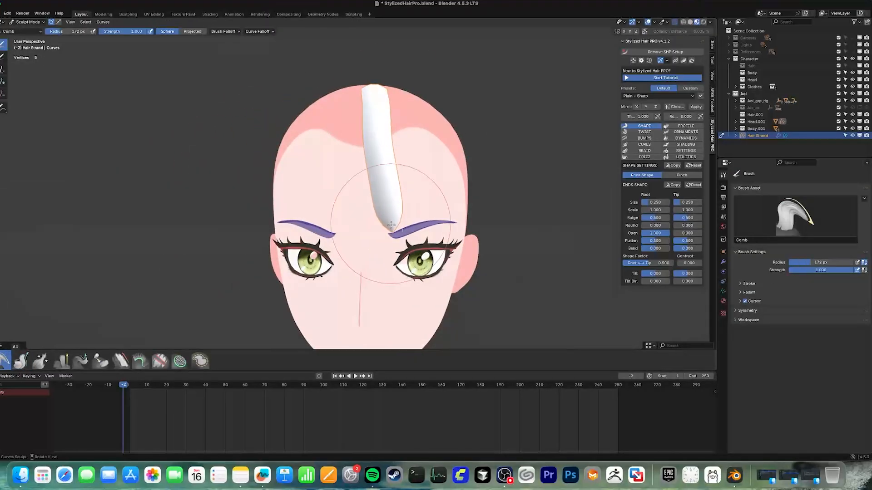
pyautogui.moveTo(391, 225); pyautogui.dragTo(386, 193)
pyautogui.moveTo(404, 118)
pyautogui.mouseDown(button='middle')
pyautogui.moveTo(319, 107)
pyautogui.moveTo(410, 118)
pyautogui.mouseUp(button='middle')
# Extend the strand's tip to the inner brow with Grow/Shrink and comb it close to the forehead
pyautogui.press('g')
pyautogui.moveTo(412, 222); pyautogui.dragTo(406, 229)
pyautogui.press('c')
pyautogui.moveTo(366, 213)
pyautogui.mouseDown(button='middle')
pyautogui.moveTo(271, 206)
pyautogui.moveTo(282, 205)
pyautogui.mouseUp(button='middle')
pyautogui.moveTo(231, 190)
pyautogui.mouseDown()
pyautogui.moveTo(242, 156)
pyautogui.moveTo(223, 241)
pyautogui.mouseUp()
pyautogui.moveTo(232, 134); pyautogui.dragTo(331, 139, button='middle')
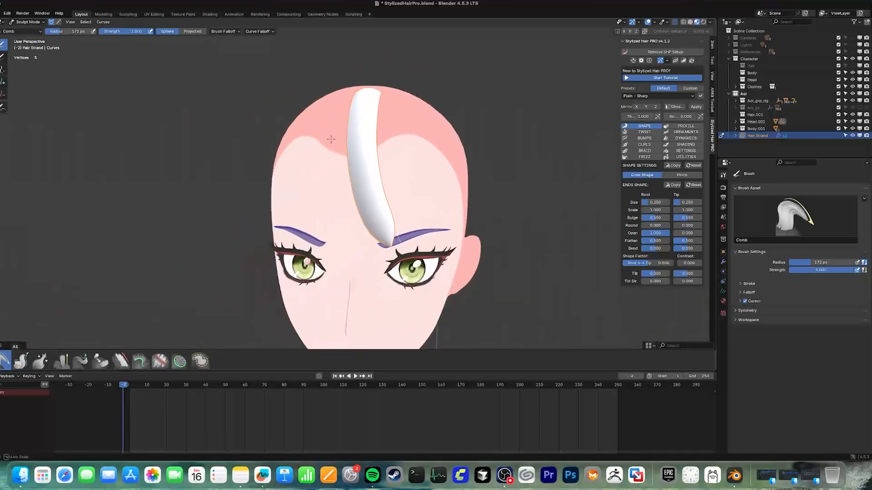
pyautogui.scroll(-2, 486, 158)
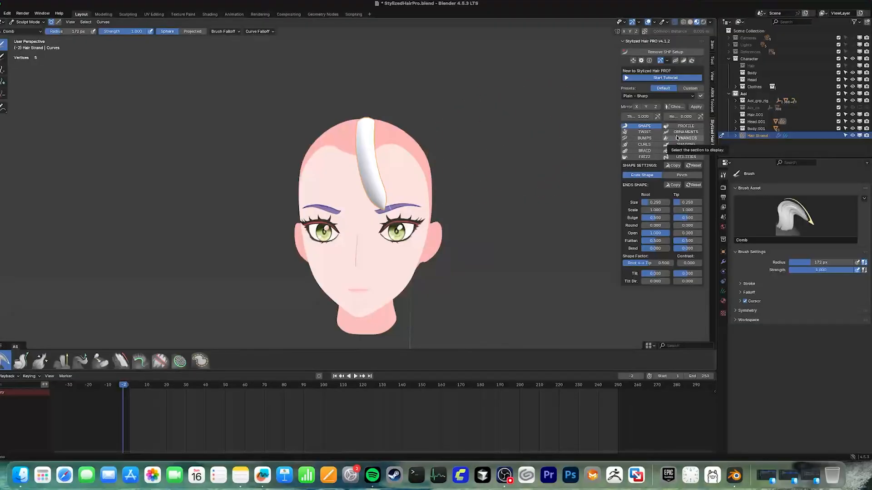
# Try adding a second strand on the crown with the Add brush and undo the addition
pyautogui.moveTo(369, 146)
pyautogui.mouseDown(button='middle')
pyautogui.moveTo(374, 170)
pyautogui.moveTo(380, 138)
pyautogui.mouseUp(button='middle')
pyautogui.click(4, 81)
pyautogui.click(373, 166)
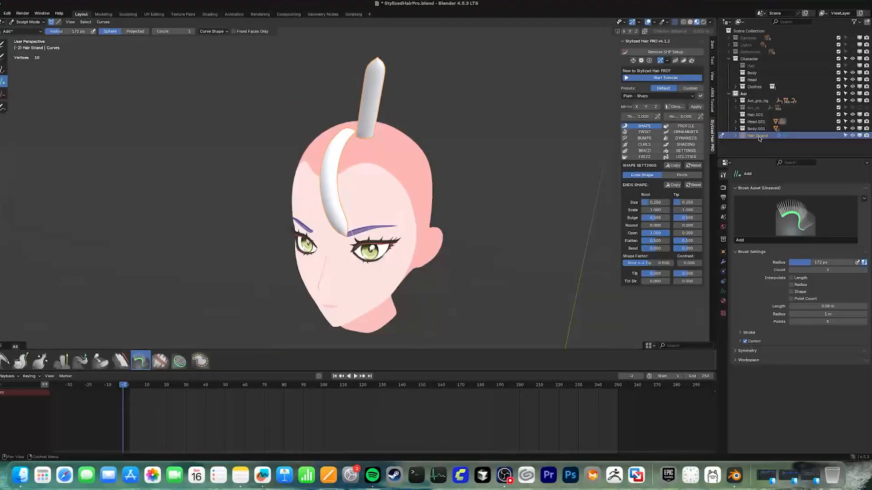
pyautogui.hotkey('ctrl', 'z')
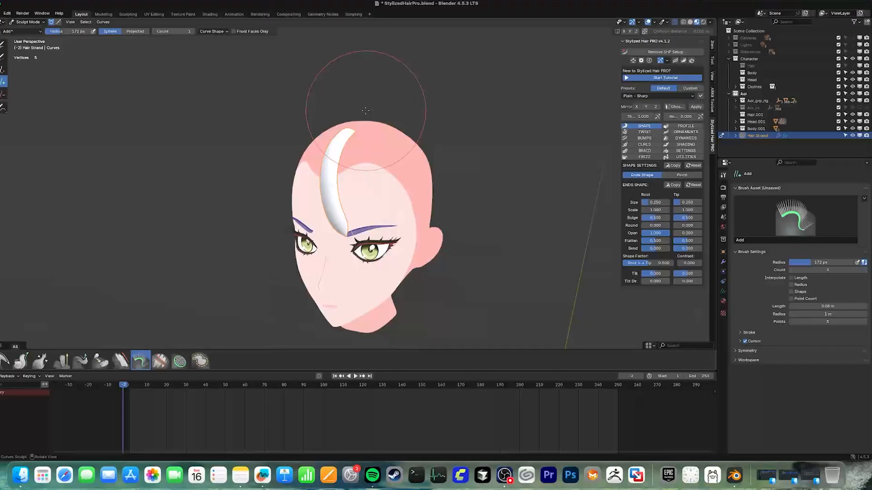
# Duplicate the hair strand in Object Mode and move the copy beside the original on the forehead
pyautogui.hotkey('ctrl', 'Tab')
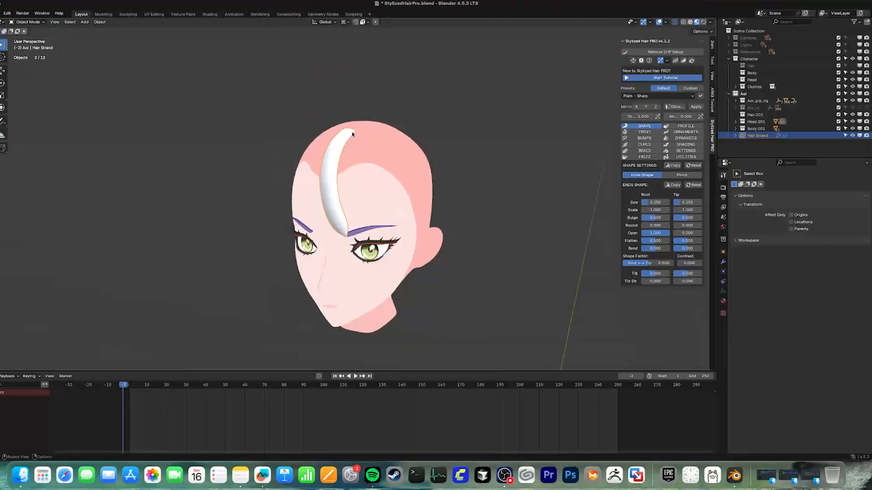
pyautogui.click(311, 128)
pyautogui.click(342, 132)
pyautogui.hotkey('shift', 'd')
pyautogui.press('Escape')
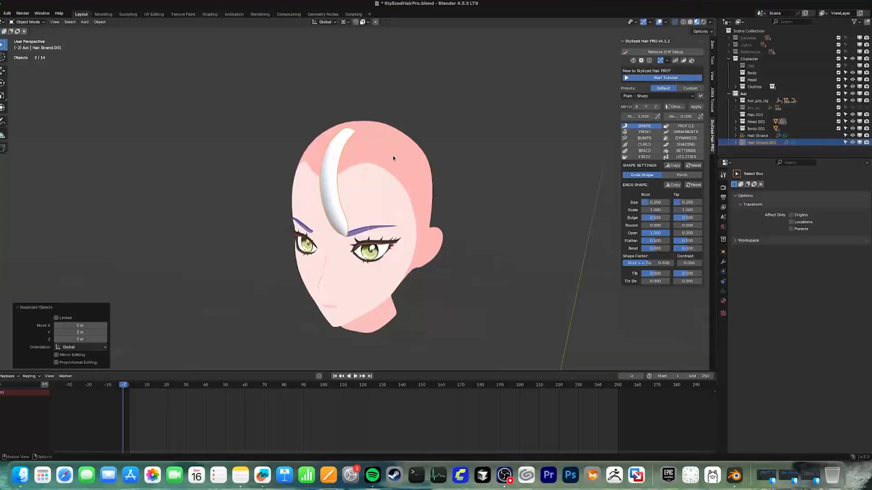
pyautogui.press('g')
pyautogui.click(405, 160)
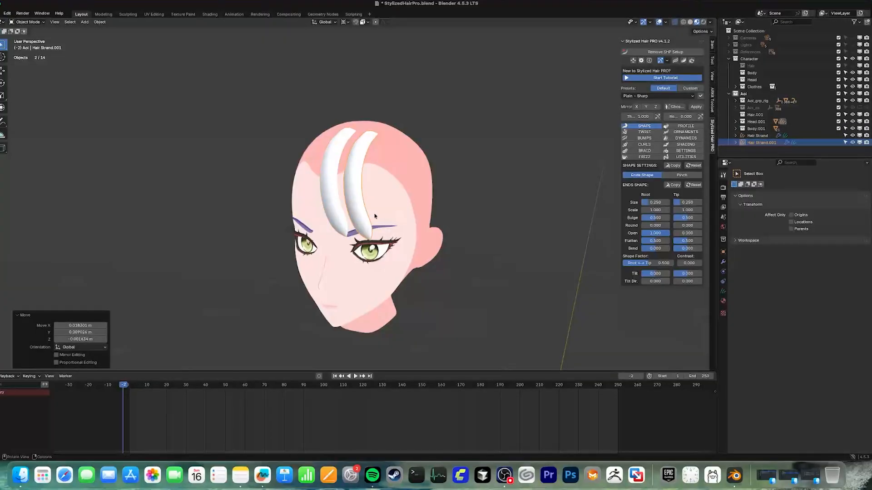
# Delete the duplicated strand and return the original strand to Sculpt Mode, switching its wireframe display on and off
pyautogui.press('Delete')
pyautogui.click(342, 165)
pyautogui.hotkey('ctrl', 'Tab')
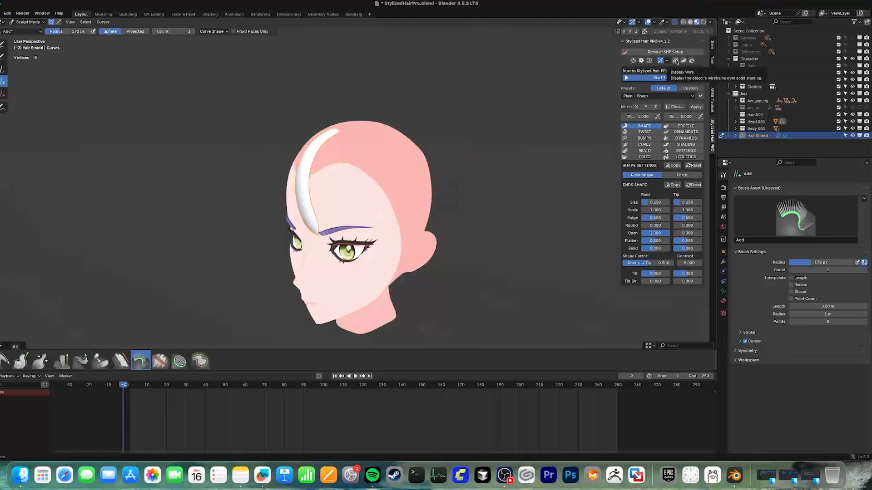
pyautogui.click(677, 63)
pyautogui.click(678, 63)
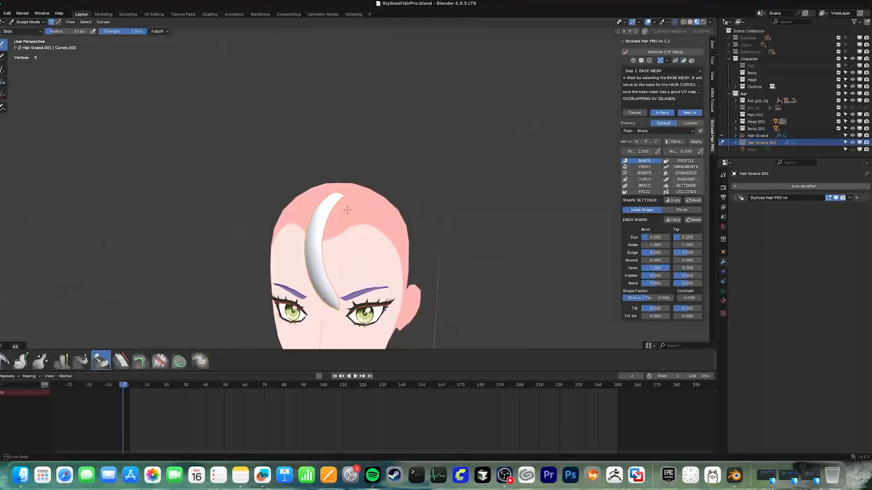
# Try sliding the second strand across the scalp with the Slide brush, and remove that strand
pyautogui.moveTo(347, 209); pyautogui.dragTo(334, 262)
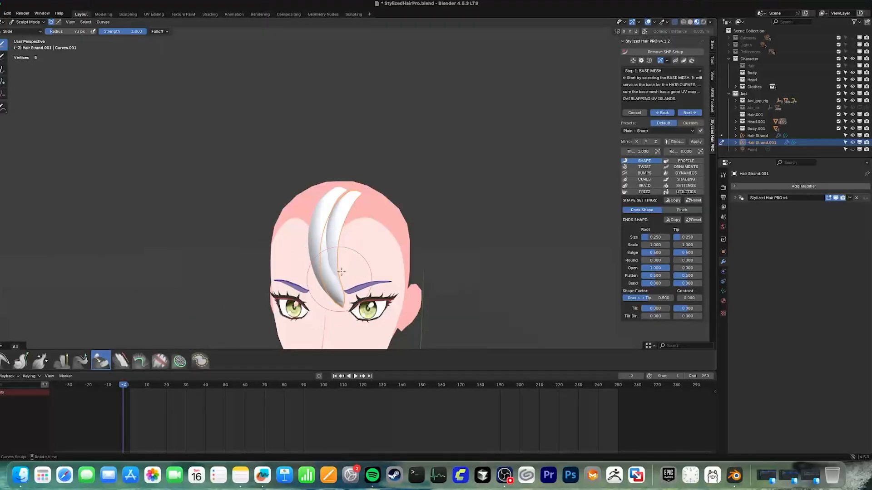
pyautogui.moveTo(344, 256)
pyautogui.mouseDown()
pyautogui.moveTo(350, 262)
pyautogui.moveTo(400, 195)
pyautogui.moveTo(361, 159)
pyautogui.moveTo(333, 181)
pyautogui.moveTo(341, 155)
pyautogui.moveTo(358, 150)
pyautogui.mouseUp()
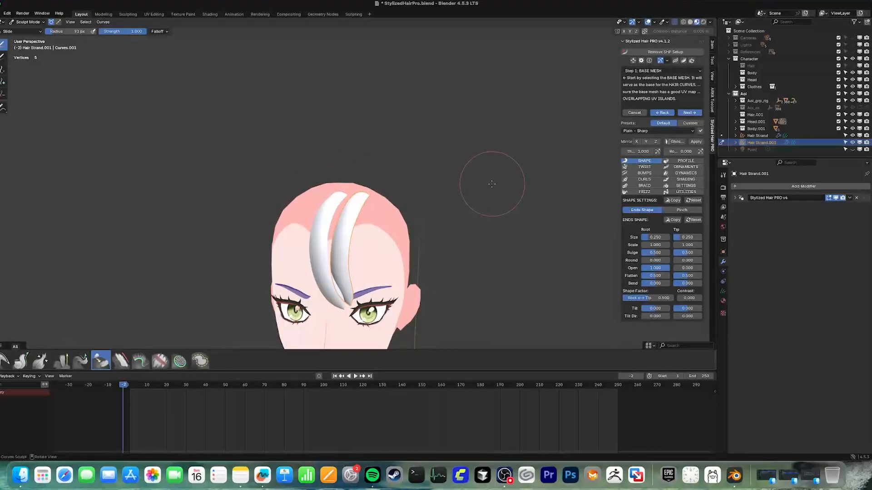
pyautogui.press('Tab')
pyautogui.press('Delete')
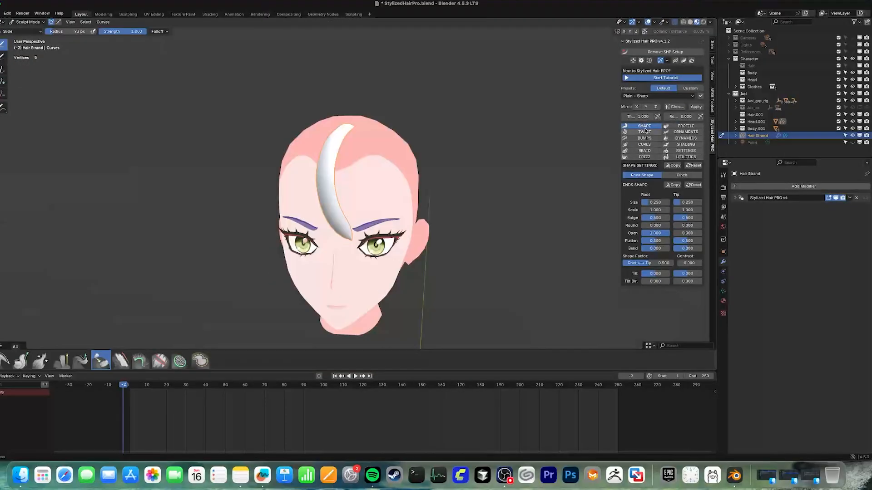
# Try out the strand's Thickness and set the value beside it to -0.26
pyautogui.click(645, 139)
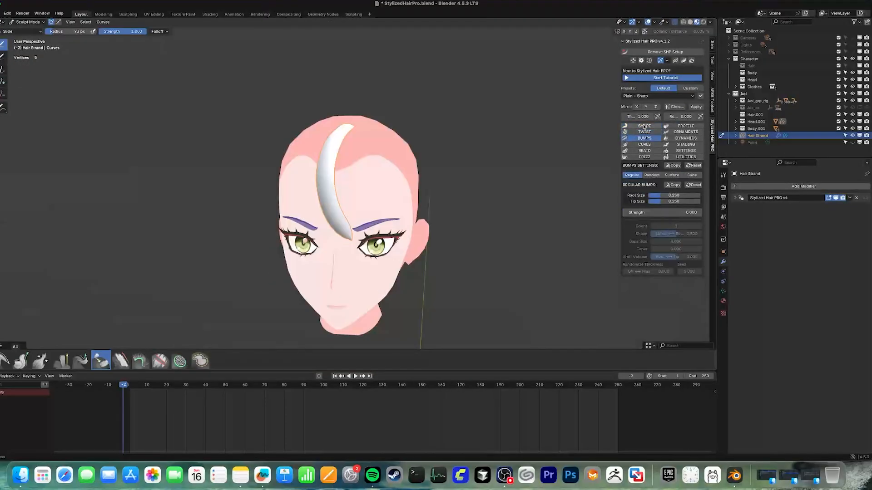
pyautogui.click(643, 127)
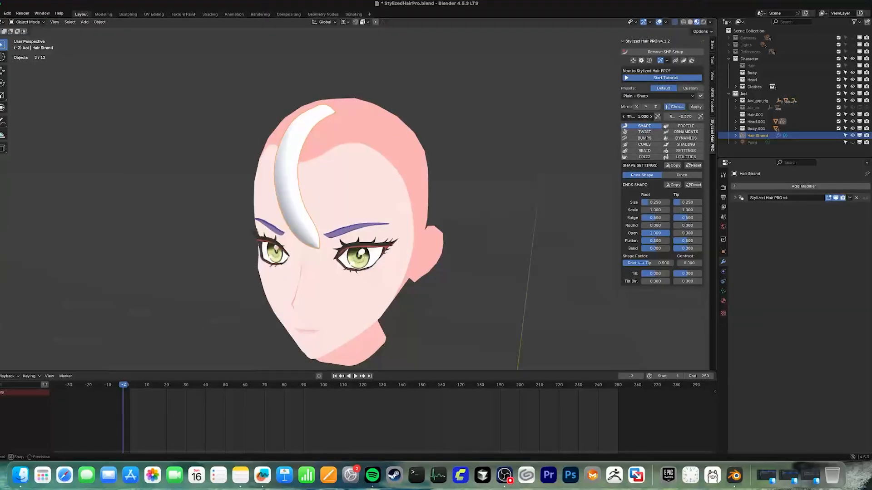
pyautogui.moveTo(637, 117); pyautogui.dragTo(742, 117)
pyautogui.click(679, 118)
pyautogui.write('-0.26')
pyautogui.press('Return')
pyautogui.moveTo(563, 123); pyautogui.dragTo(533, 126, button='middle')
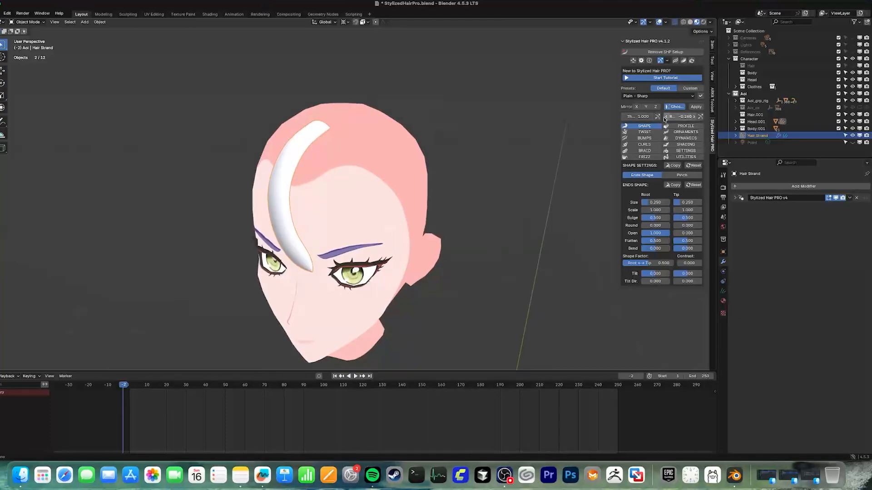
# Reshape the strand's root with the viewport gizmos to size 0.193 and bulge 0, with tip size 0.281
pyautogui.moveTo(341, 130); pyautogui.dragTo(395, 139, button='middle')
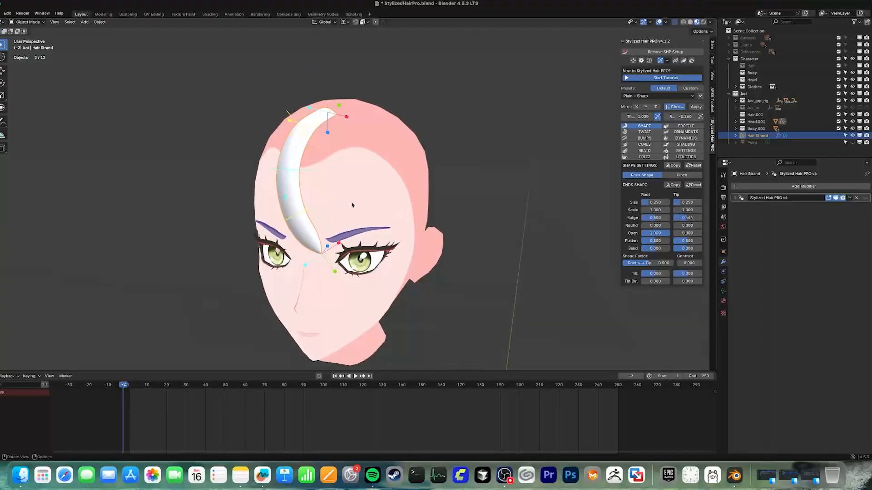
pyautogui.moveTo(335, 262); pyautogui.dragTo(331, 154, button='middle')
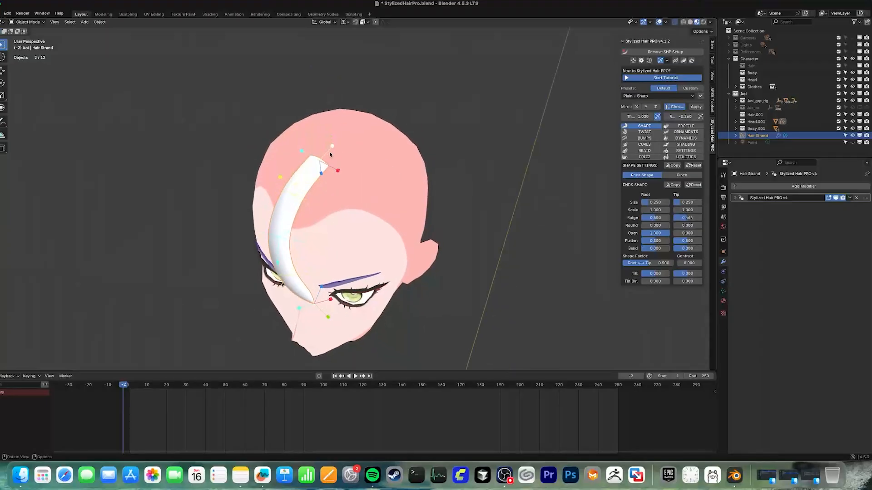
pyautogui.moveTo(333, 147); pyautogui.dragTo(294, 147)
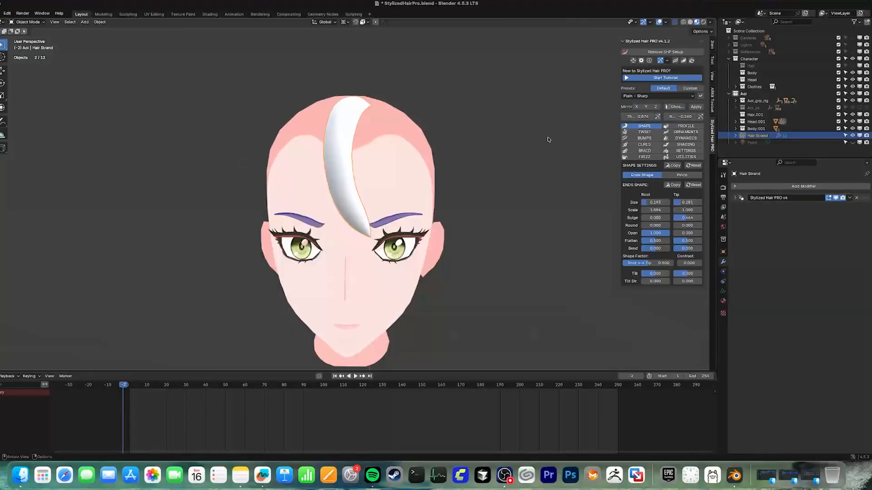
pyautogui.moveTo(535, 138); pyautogui.dragTo(520, 146, button='middle')
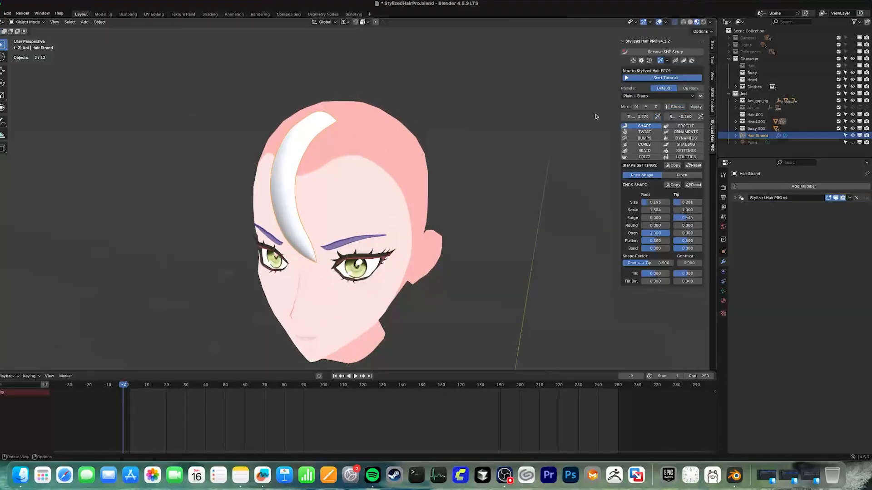
# Try mirroring the strand across X with the Ghost option, and turn the mirroring off again
pyautogui.click(636, 107)
pyautogui.moveTo(454, 142); pyautogui.dragTo(535, 129, button='middle')
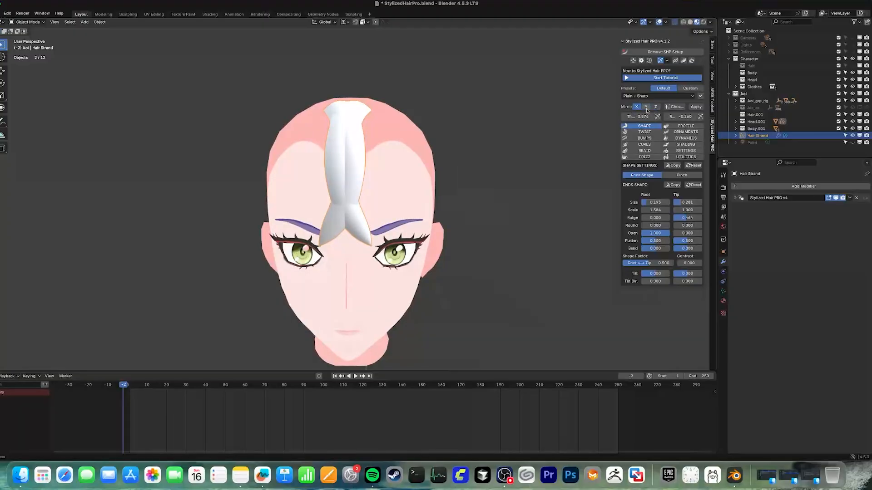
pyautogui.click(676, 107)
pyautogui.moveTo(454, 141); pyautogui.dragTo(401, 144, button='middle')
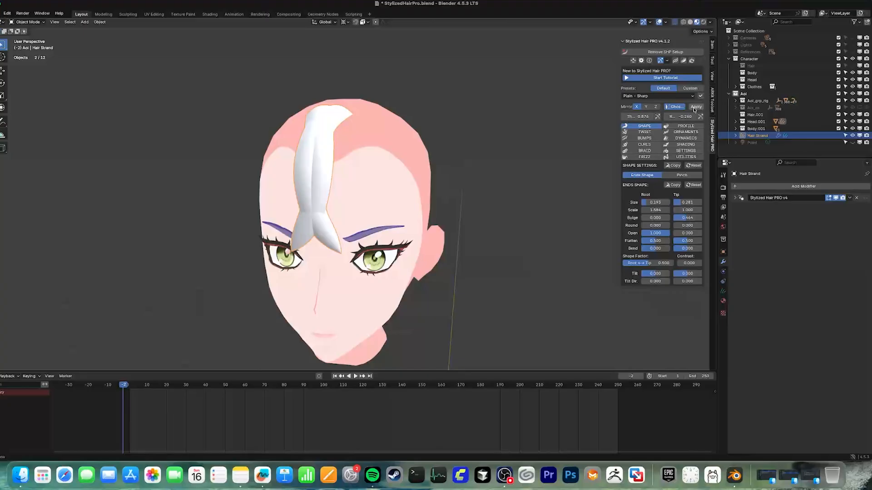
pyautogui.click(636, 106)
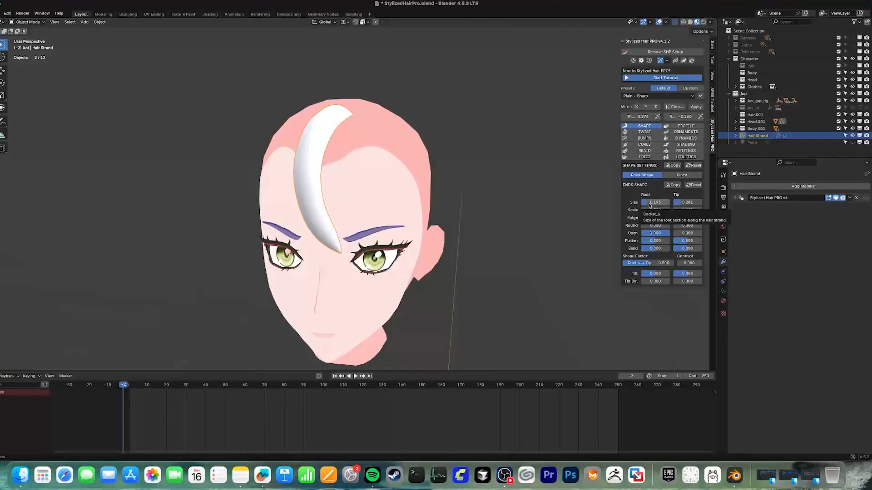
# Try pinching the strand's root through its Pinch value and the viewport gizmo, resetting the first attempt
pyautogui.click(676, 177)
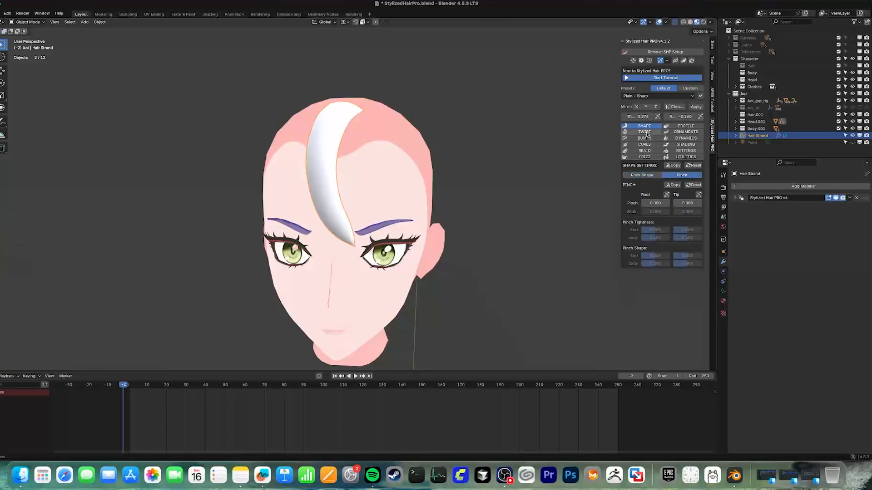
pyautogui.moveTo(652, 206); pyautogui.dragTo(664, 206)
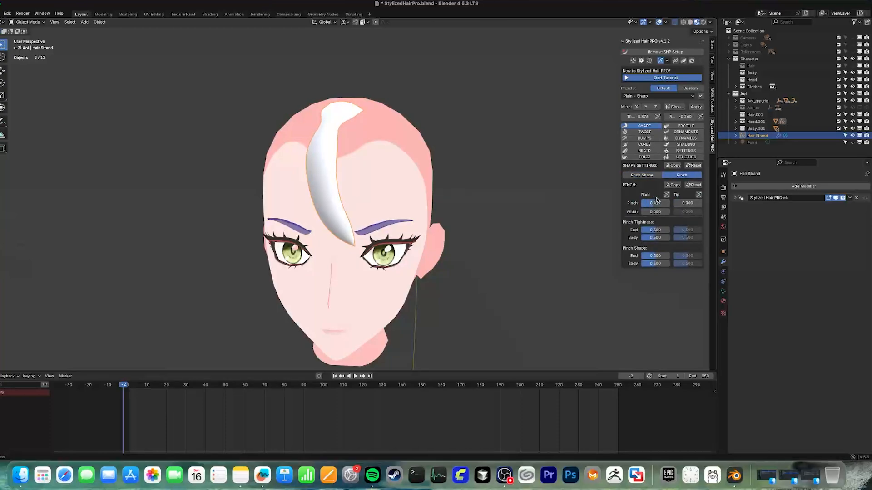
pyautogui.press('BackSpace')
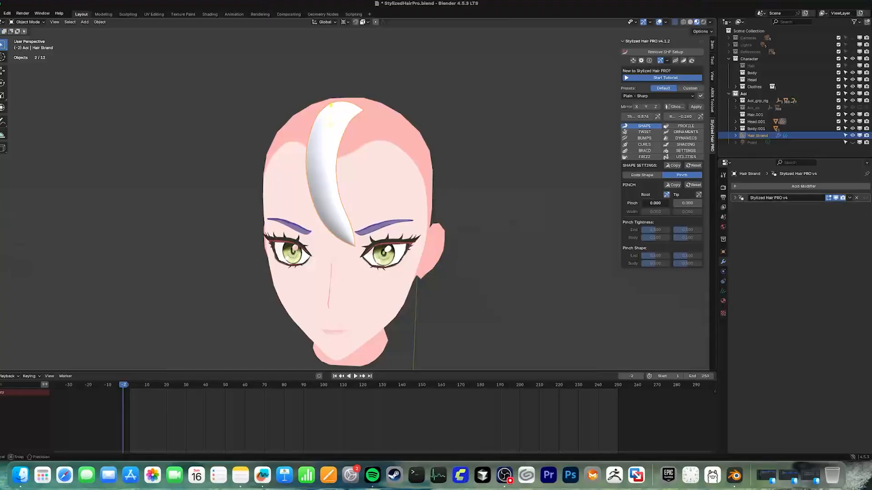
pyautogui.moveTo(654, 203); pyautogui.dragTo(658, 203)
pyautogui.moveTo(447, 165); pyautogui.dragTo(368, 197, button='middle')
pyautogui.moveTo(361, 199)
pyautogui.mouseDown()
pyautogui.moveTo(360, 243)
pyautogui.moveTo(356, 207)
pyautogui.moveTo(367, 190)
pyautogui.moveTo(365, 210)
pyautogui.mouseUp()
# Set the strand's root twist to 0.300 and try out its waviness strength
pyautogui.click(640, 132)
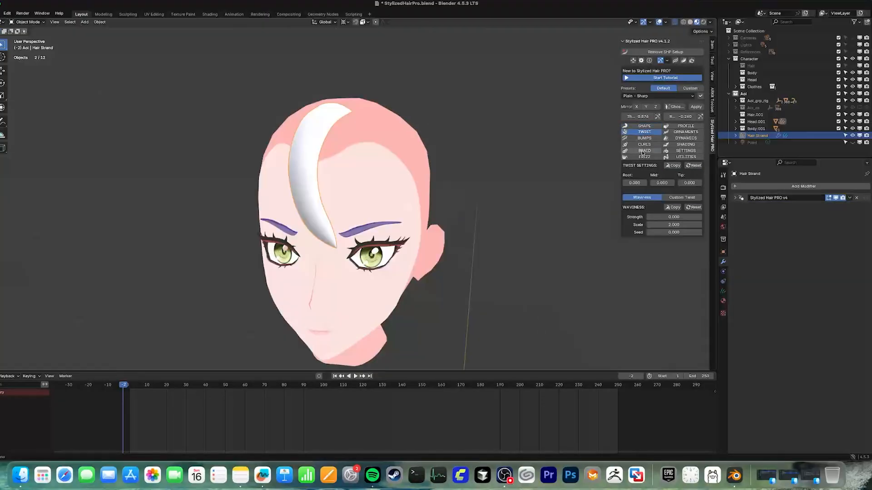
pyautogui.moveTo(630, 182); pyautogui.dragTo(696, 183)
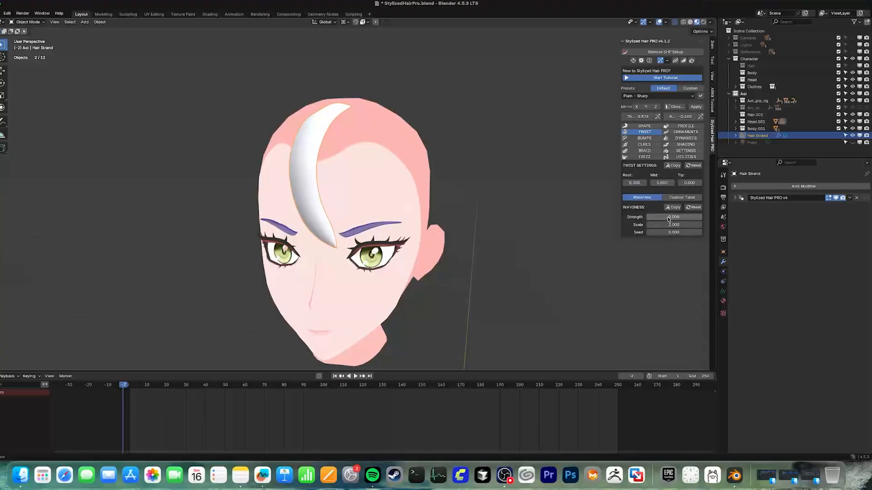
pyautogui.moveTo(669, 218)
pyautogui.mouseDown()
pyautogui.moveTo(699, 217)
pyautogui.moveTo(652, 218)
pyautogui.moveTo(682, 224)
pyautogui.moveTo(670, 224)
pyautogui.mouseUp()
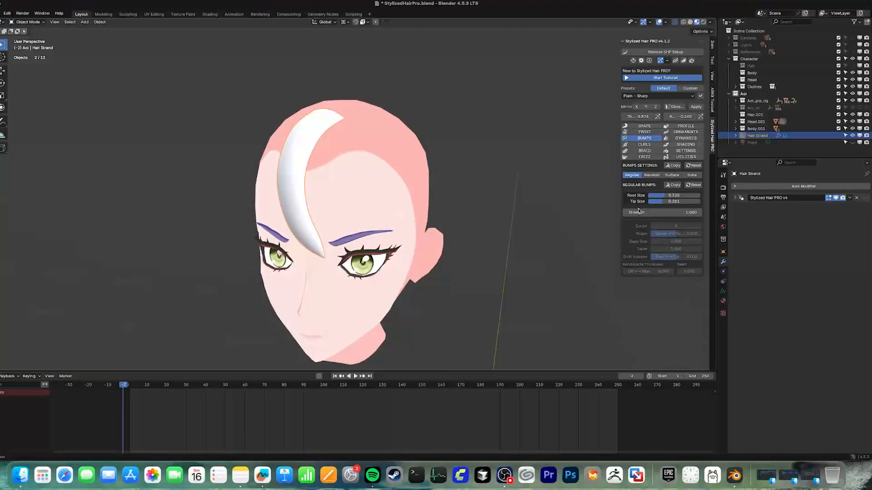
# Try regular bumps on the strand at strength 0.659, vary their strength and count, and return the strength to 0
pyautogui.moveTo(636, 213); pyautogui.dragTo(675, 212)
pyautogui.moveTo(438, 188); pyautogui.dragTo(461, 194, button='middle')
pyautogui.scroll(2, 346, 196)
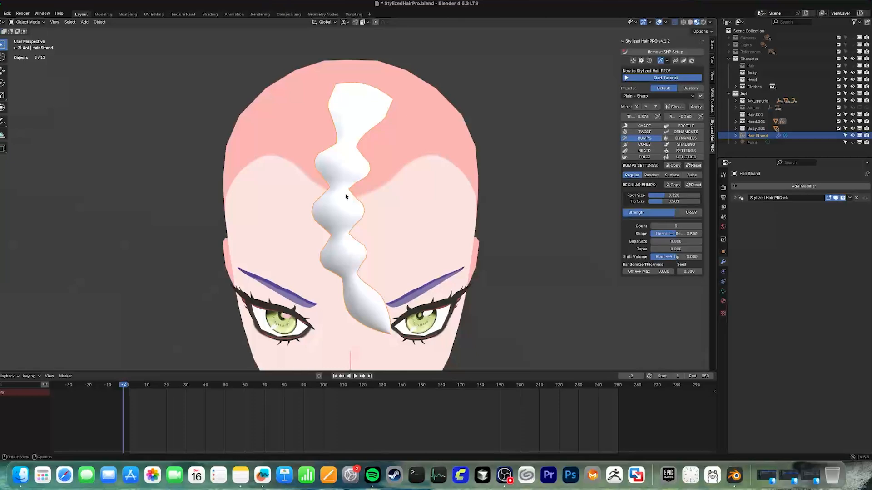
pyautogui.moveTo(589, 229); pyautogui.dragTo(436, 222, button='middle')
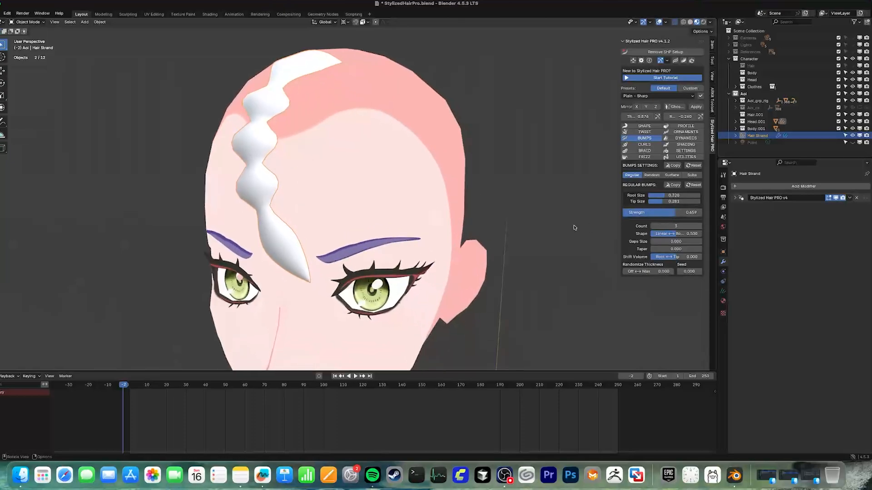
pyautogui.moveTo(675, 212); pyautogui.dragTo(643, 212)
pyautogui.moveTo(359, 208); pyautogui.dragTo(522, 218, button='middle')
pyautogui.moveTo(676, 226); pyautogui.dragTo(622, 195)
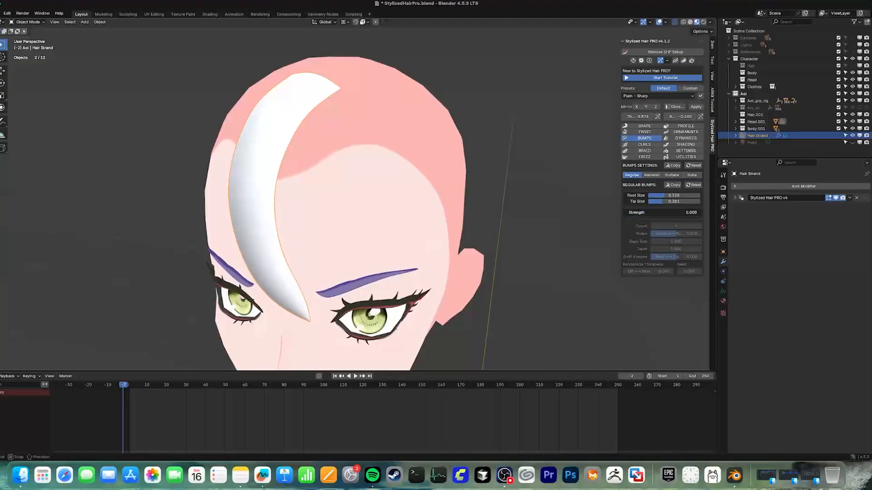
# Look through the random and sub-strand bump settings and go back to the regular bumps
pyautogui.click(651, 176)
pyautogui.click(691, 175)
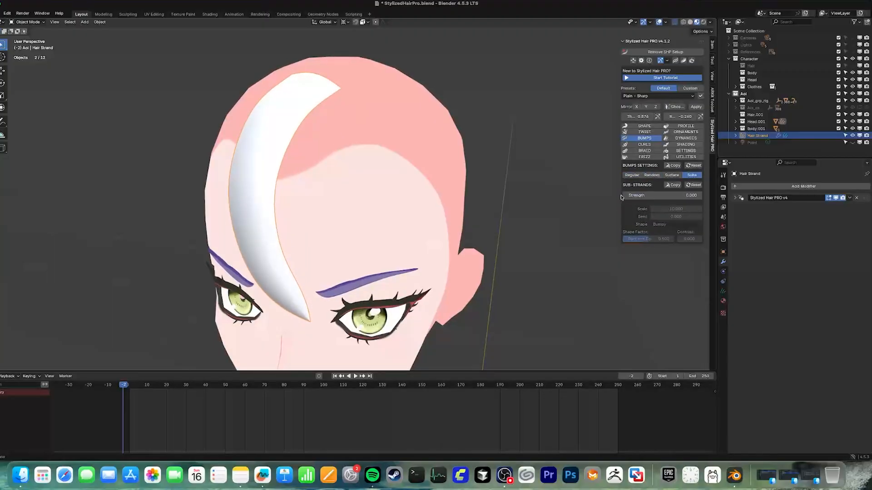
pyautogui.click(635, 177)
# Curl the strand at frequency 1.040, reduce the curl radius and raise the phase to 0.300
pyautogui.click(643, 145)
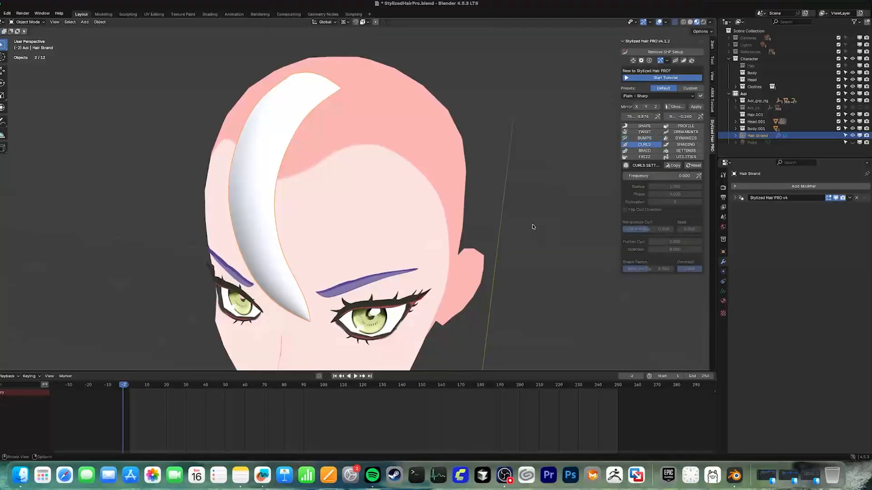
pyautogui.moveTo(532, 225); pyautogui.dragTo(527, 224, button='middle')
pyautogui.moveTo(659, 176); pyautogui.dragTo(682, 176)
pyautogui.moveTo(481, 189); pyautogui.dragTo(436, 184, button='middle')
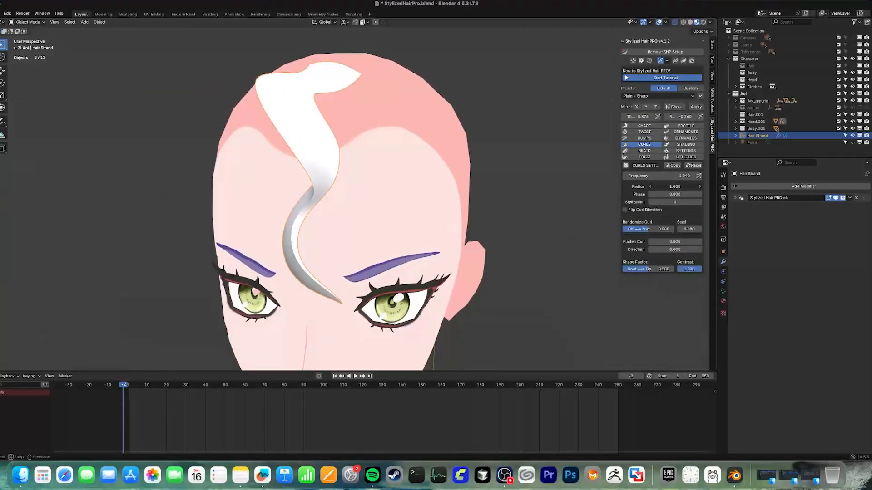
pyautogui.moveTo(675, 187); pyautogui.dragTo(645, 186)
pyautogui.moveTo(675, 194); pyautogui.dragTo(691, 194)
pyautogui.moveTo(522, 196); pyautogui.dragTo(432, 196, button='middle')
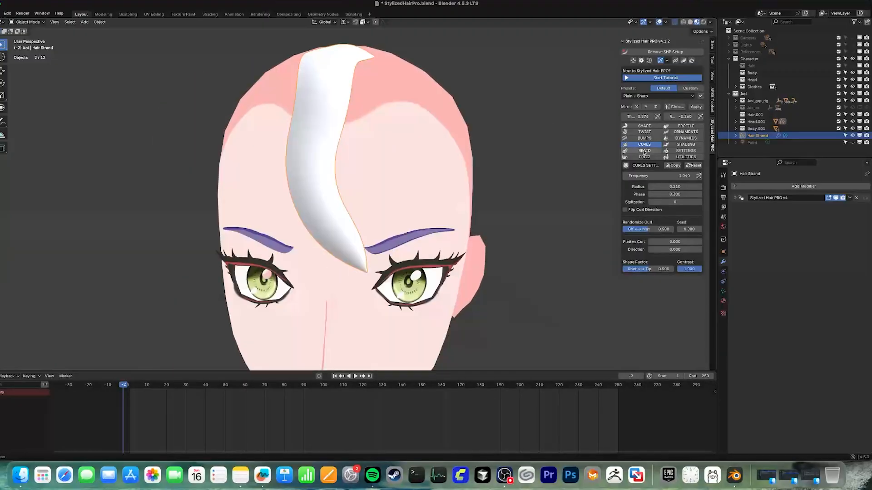
# Try turning the strand into a braid with a frequency of 0.610
pyautogui.click(644, 151)
pyautogui.moveTo(484, 179); pyautogui.dragTo(451, 178, button='middle')
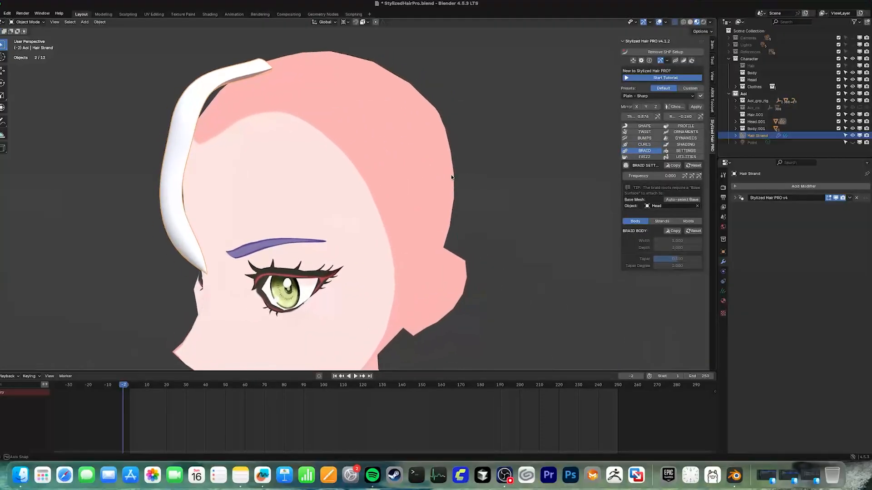
pyautogui.moveTo(477, 205); pyautogui.dragTo(522, 207, button='middle')
pyautogui.moveTo(657, 176); pyautogui.dragTo(681, 177)
pyautogui.moveTo(379, 155); pyautogui.dragTo(400, 166, button='middle')
pyautogui.scroll(-5, 400, 166)
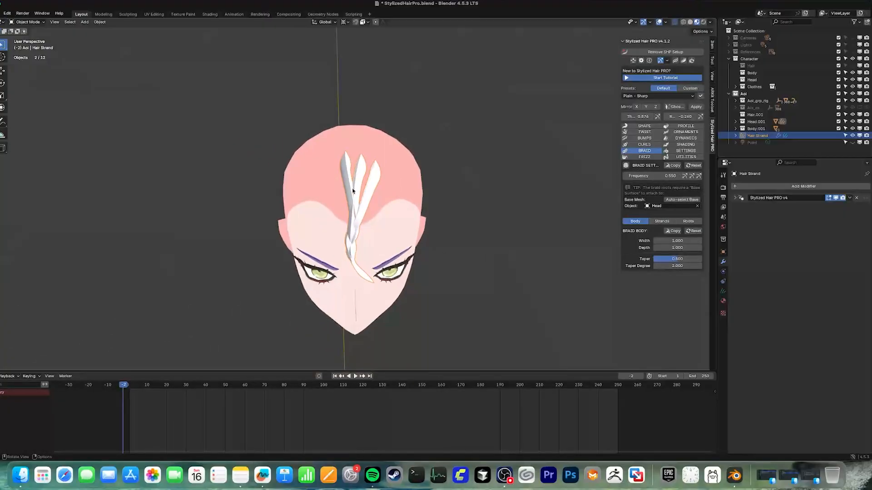
pyautogui.moveTo(649, 176); pyautogui.dragTo(658, 176)
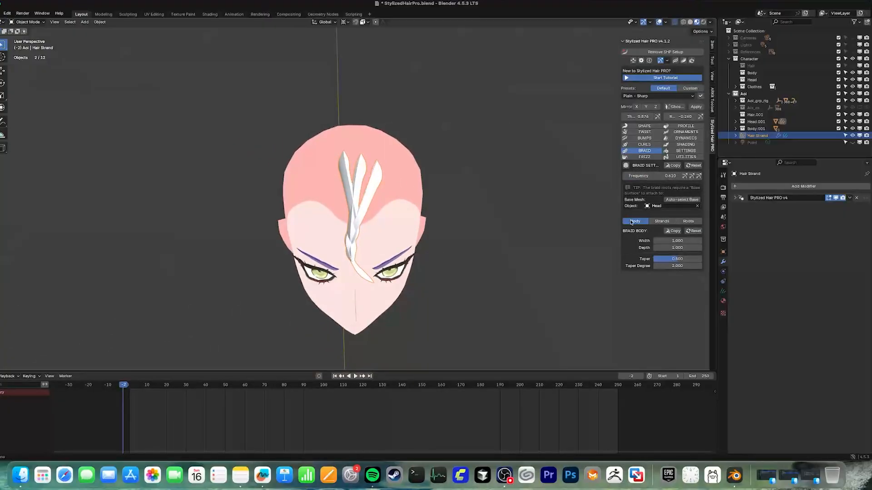
pyautogui.scroll(3, 465, 232)
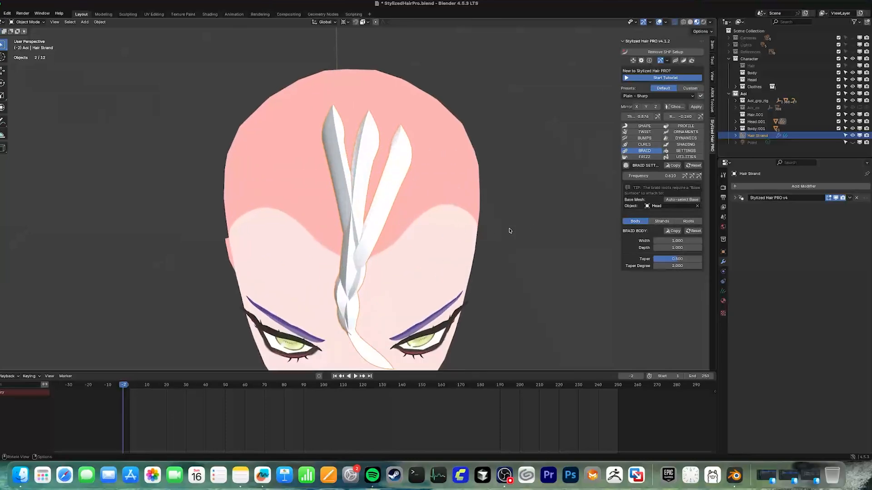
# Vary the braid's body proportions, try strand pinch 0.077 and randomized thickness 0.696, and return the braid frequency to 0
pyautogui.scroll(-1, 510, 231)
pyautogui.moveTo(671, 241); pyautogui.dragTo(697, 248)
pyautogui.moveTo(671, 266); pyautogui.dragTo(654, 241)
pyautogui.click(661, 221)
pyautogui.moveTo(649, 259)
pyautogui.mouseDown()
pyautogui.moveTo(684, 258)
pyautogui.moveTo(658, 273)
pyautogui.mouseUp()
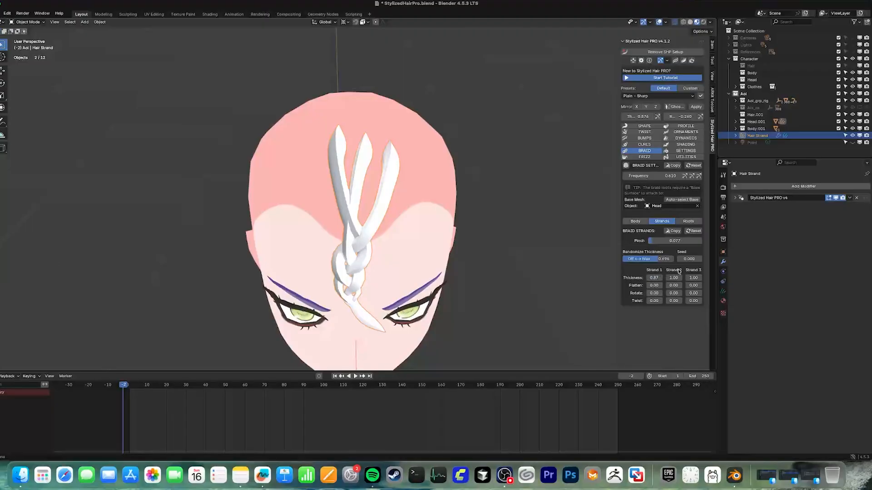
pyautogui.click(689, 221)
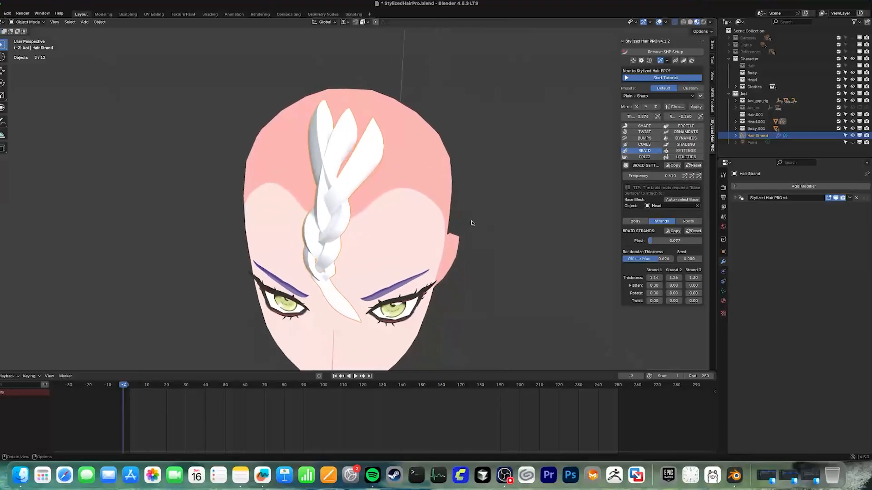
pyautogui.click(635, 221)
pyautogui.moveTo(670, 175); pyautogui.dragTo(640, 176)
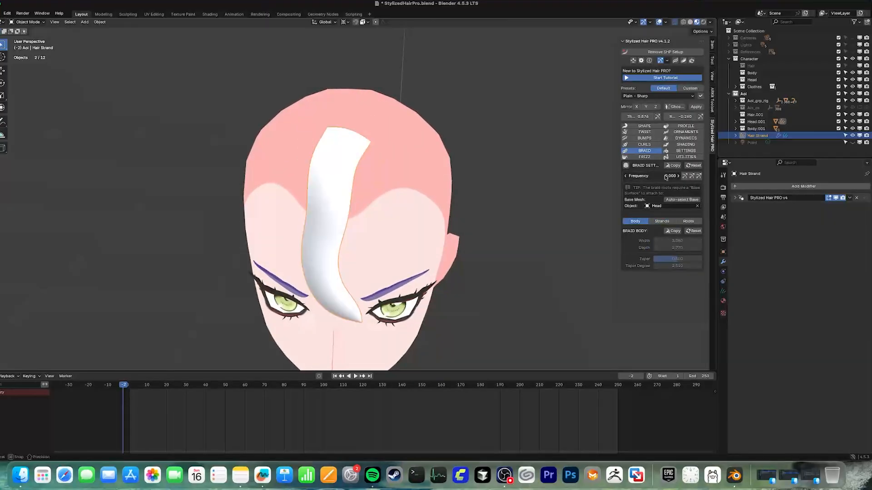
# Split the strand's tip through the frizz settings with a Split Tip value of 0.517
pyautogui.click(644, 157)
pyautogui.moveTo(659, 212); pyautogui.dragTo(668, 212)
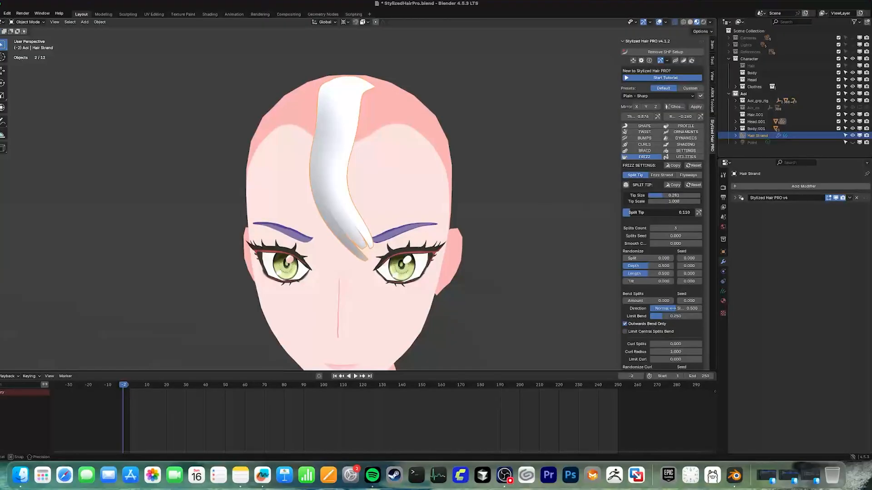
pyautogui.moveTo(470, 227)
pyautogui.mouseDown(button='middle')
pyautogui.moveTo(445, 231)
pyautogui.moveTo(467, 217)
pyautogui.mouseUp(button='middle')
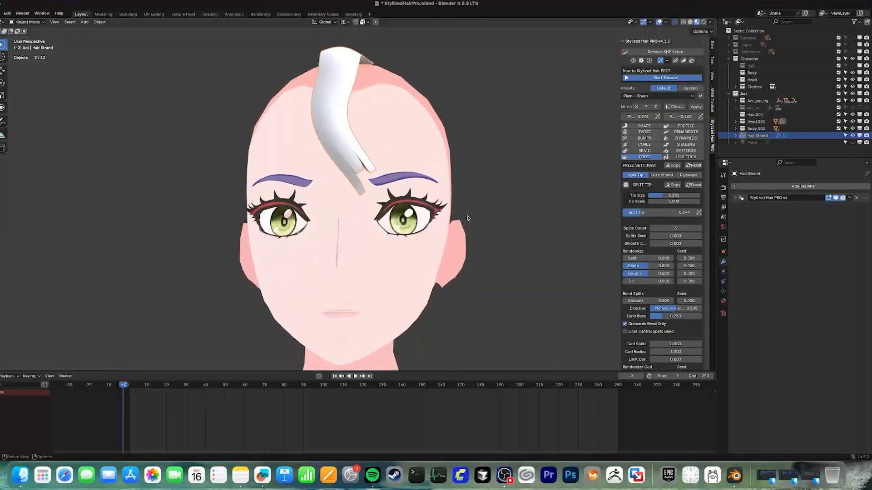
pyautogui.scroll(7, 385, 177)
pyautogui.moveTo(387, 175)
pyautogui.mouseDown(button='middle')
pyautogui.moveTo(377, 166)
pyautogui.moveTo(387, 173)
pyautogui.mouseUp(button='middle')
pyautogui.scroll(-7, 387, 174)
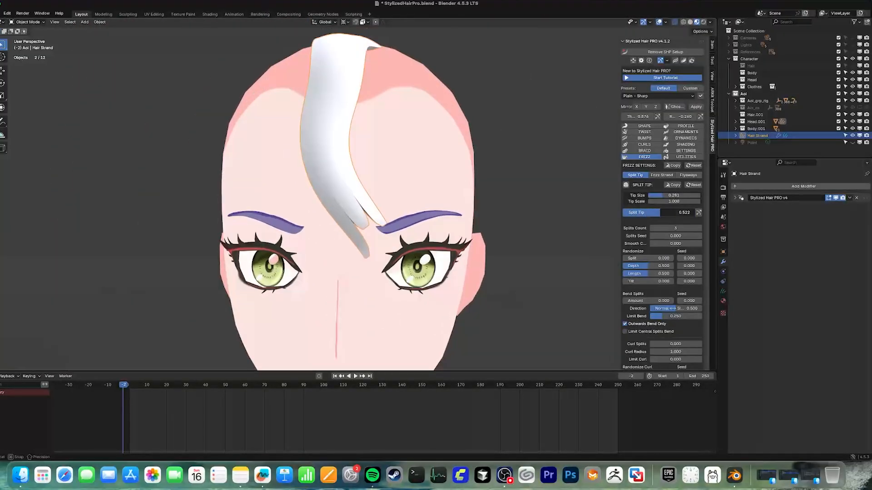
pyautogui.moveTo(645, 213); pyautogui.dragTo(675, 227)
# Randomize the tip splits with split 0.432, depth 0.270 and tilt 0.689, bend them by 0.618 and curl them by 2.150
pyautogui.scroll(-1, 654, 217)
pyautogui.moveTo(654, 246); pyautogui.dragTo(672, 269)
pyautogui.moveTo(654, 288); pyautogui.dragTo(691, 288)
pyautogui.moveTo(394, 240)
pyautogui.mouseDown(button='middle')
pyautogui.moveTo(353, 243)
pyautogui.moveTo(402, 241)
pyautogui.mouseUp(button='middle')
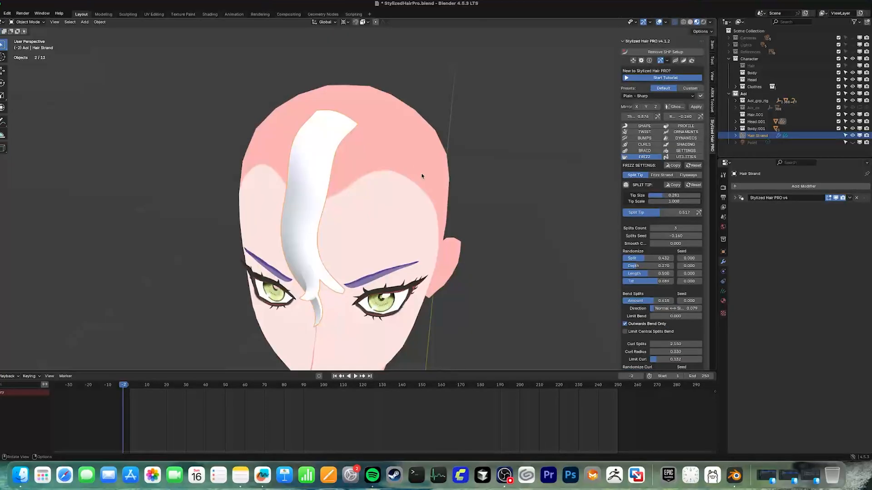
pyautogui.moveTo(400, 168); pyautogui.dragTo(423, 165, button='middle')
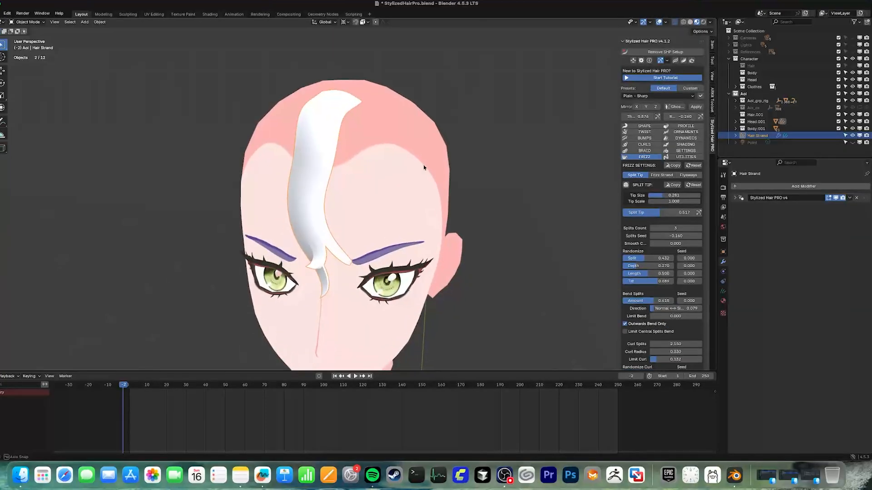
# Duplicate the hair strand in Object Mode and place the copy beside the original on the character's forehead
pyautogui.press('Tab')
pyautogui.hotkey('shift', 'd')
pyautogui.press('Tab')
pyautogui.hotkey('shift', 'd')
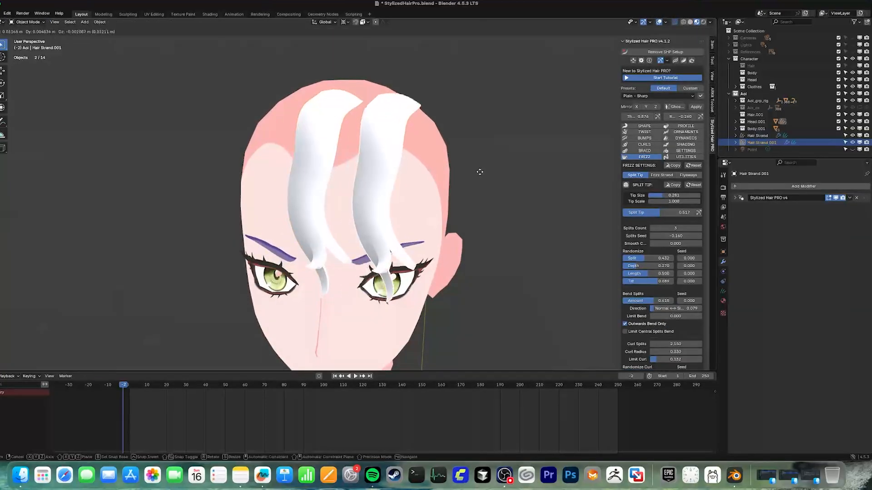
pyautogui.click(470, 177)
pyautogui.moveTo(470, 177)
pyautogui.mouseDown(button='middle')
pyautogui.moveTo(401, 186)
pyautogui.moveTo(459, 182)
pyautogui.mouseUp(button='middle')
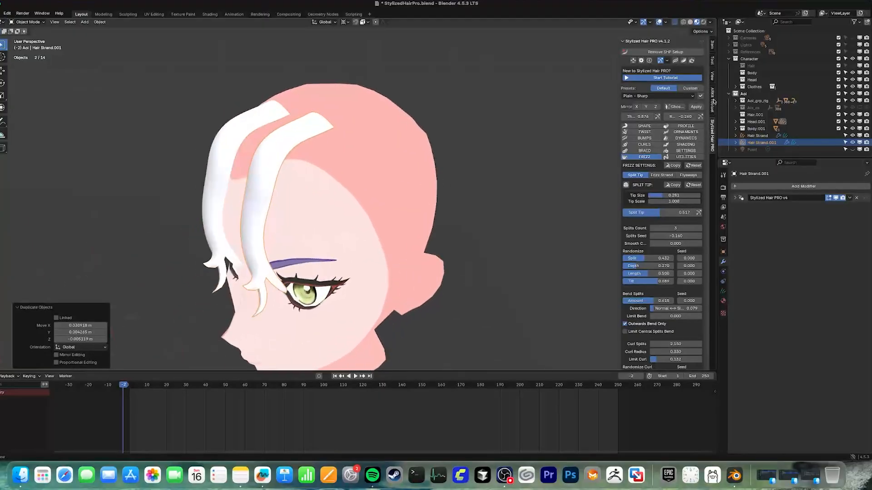
# Reset the duplicate strand's settings to the plain default shape and clear the selection
pyautogui.click(691, 61)
pyautogui.moveTo(364, 138); pyautogui.dragTo(372, 177, button='middle')
pyautogui.hotkey('alt', 'a')
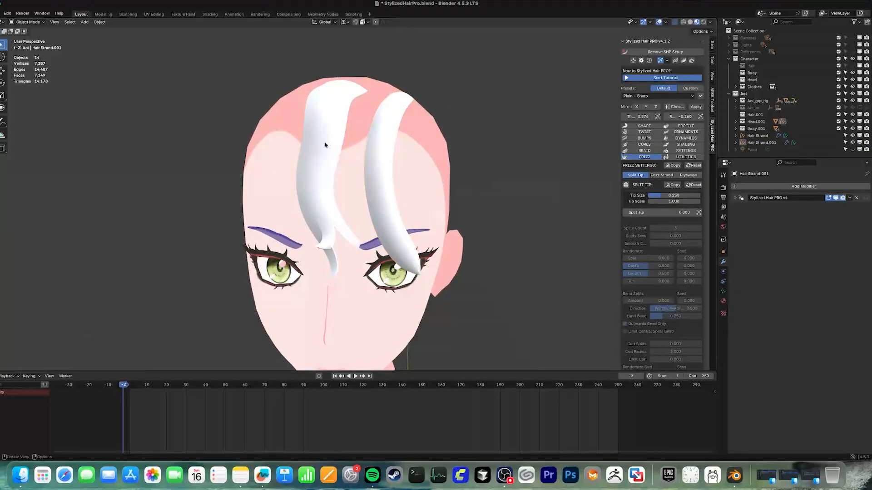
pyautogui.moveTo(325, 145); pyautogui.dragTo(369, 194, button='middle')
pyautogui.click(356, 206)
pyautogui.click(369, 194)
pyautogui.hotkey('alt', 'a')
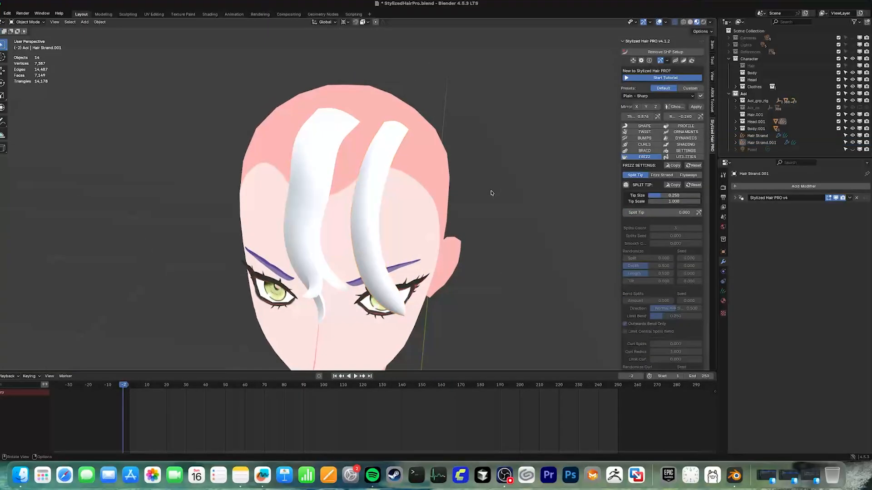
# Select both strands with the original active and copy its shape and curl settings to the duplicate
pyautogui.click(368, 209)
pyautogui.keyDown('shift'); pyautogui.click(308, 196); pyautogui.keyUp('shift')
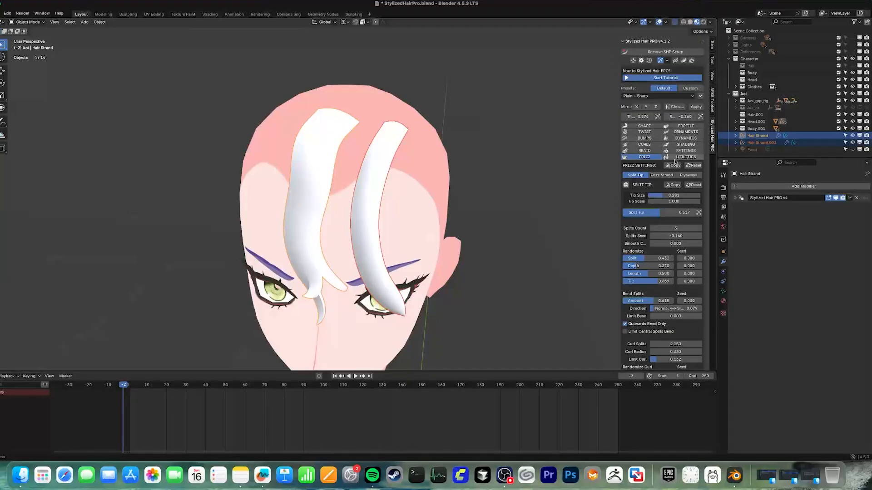
pyautogui.click(642, 127)
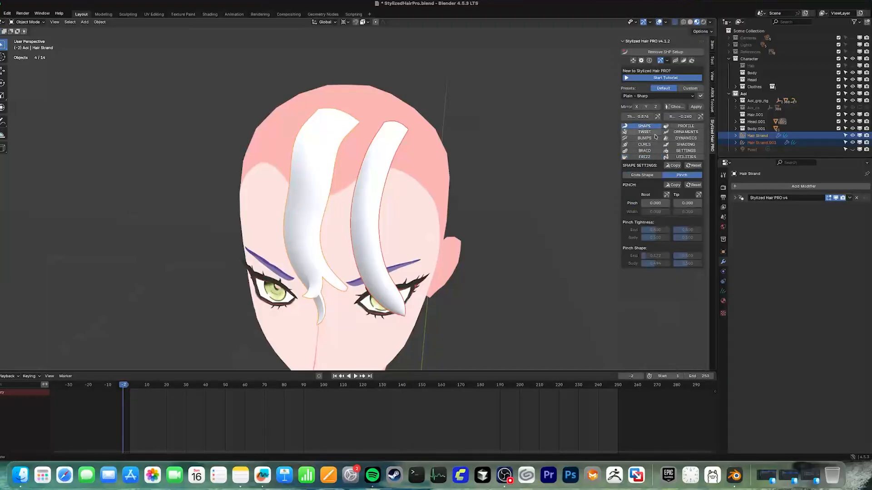
pyautogui.click(650, 133)
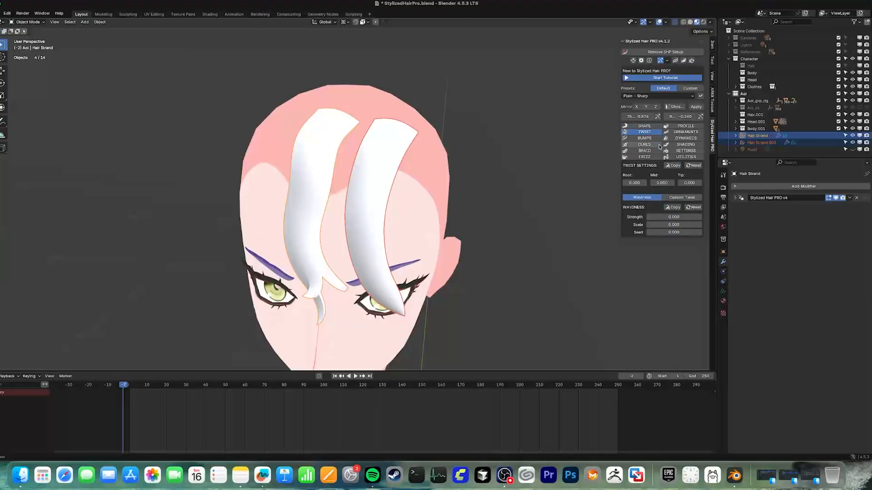
pyautogui.click(643, 144)
pyautogui.click(674, 167)
# Copy the original strand's braid and frizz settings to the duplicate
pyautogui.click(644, 152)
pyautogui.click(673, 168)
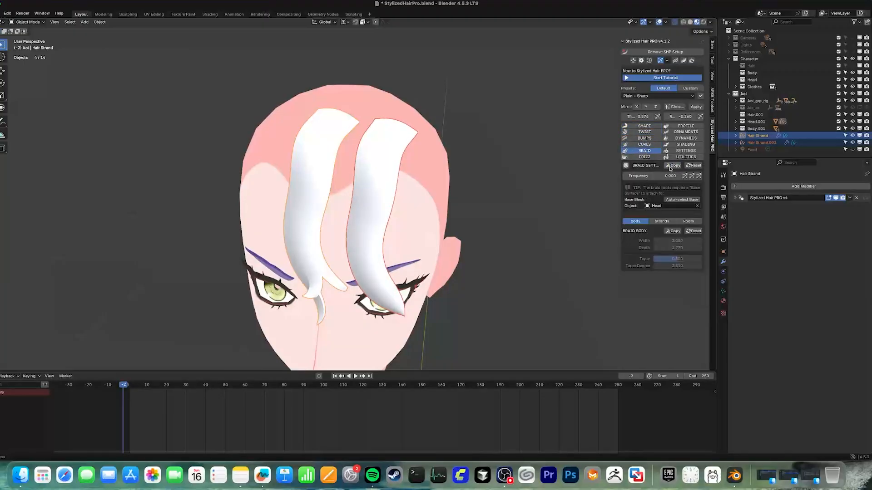
pyautogui.click(645, 158)
pyautogui.click(674, 168)
pyautogui.moveTo(457, 189); pyautogui.dragTo(398, 186, button='middle')
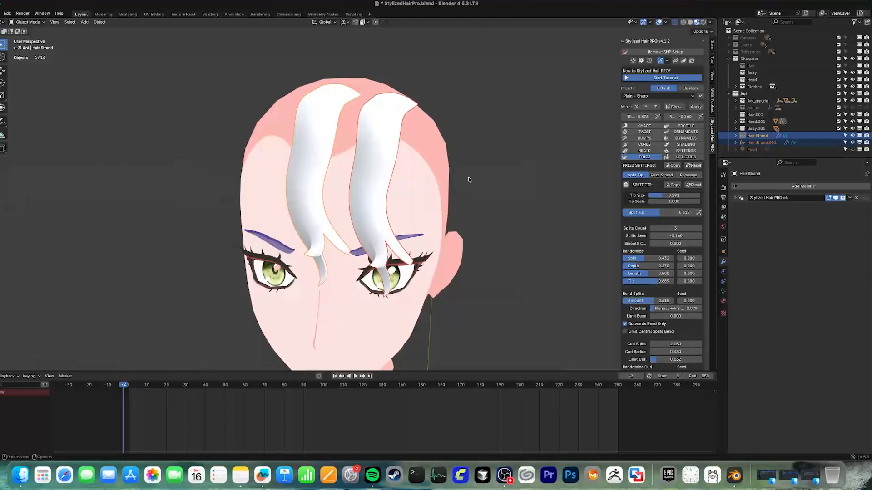
# Select only the duplicate strand and delete it
pyautogui.click(522, 141)
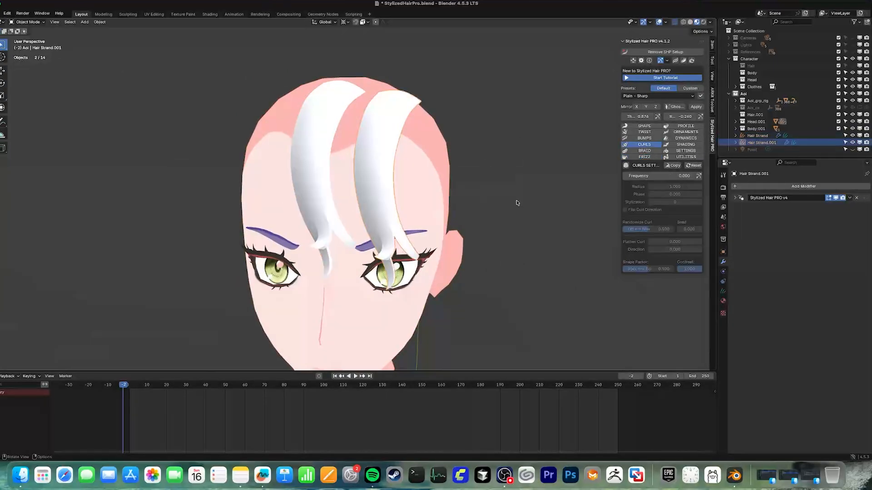
pyautogui.press('Delete')
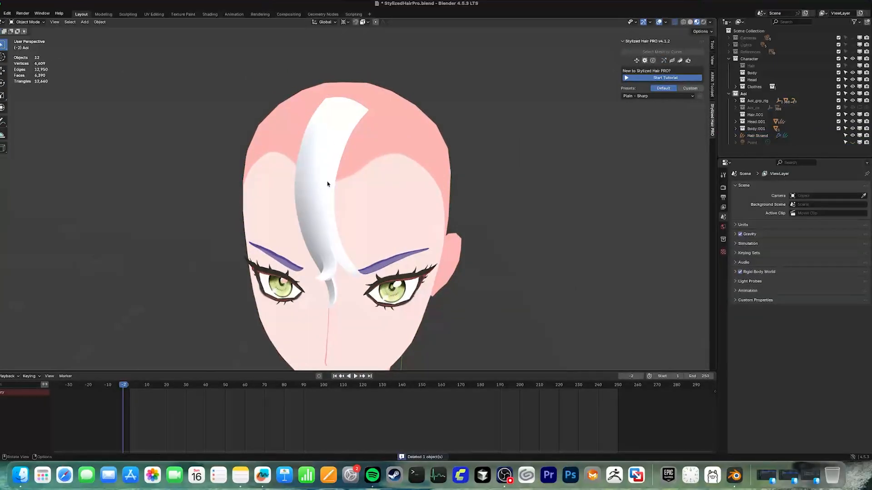
# Try the Box and Triangle profile types on the remaining strand
pyautogui.scroll(-2, 469, 177)
pyautogui.moveTo(368, 169); pyautogui.dragTo(340, 163, button='middle')
pyautogui.scroll(1, 321, 177)
pyautogui.scroll(1, 322, 177)
pyautogui.scroll(-1, 322, 177)
pyautogui.scroll(1, 282, 177)
pyautogui.click(652, 183)
pyautogui.click(672, 183)
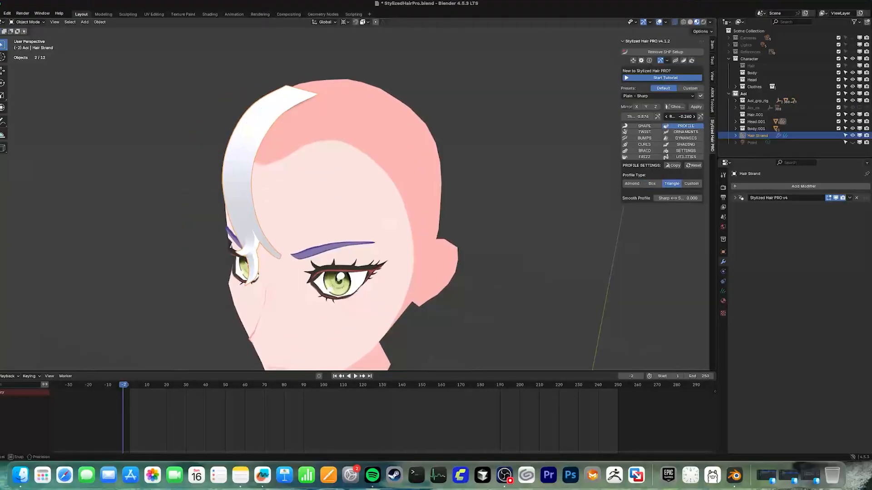
# Try rotating the strand's profile to 3.040 and set the rotation to -0.270
pyautogui.moveTo(681, 117); pyautogui.dragTo(735, 117)
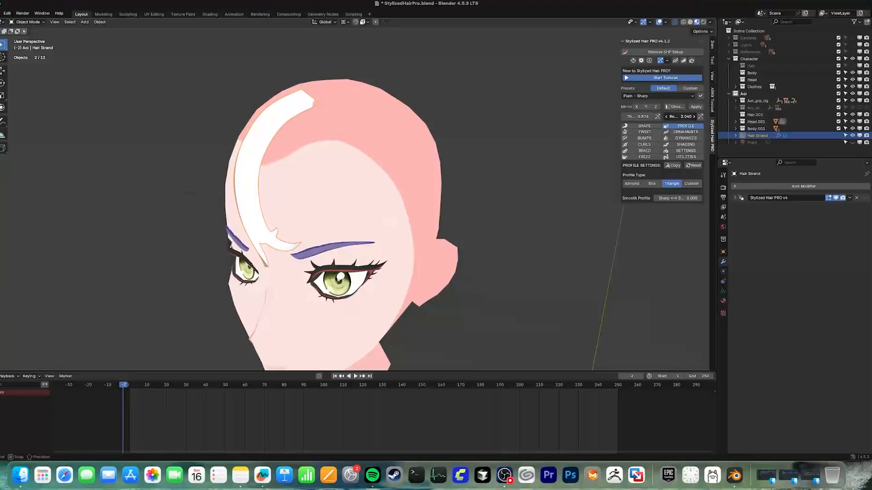
pyautogui.moveTo(681, 116); pyautogui.dragTo(677, 116)
# Try the Custom profile type and switch the strand's profile back to Almond
pyautogui.moveTo(345, 114); pyautogui.dragTo(363, 113, button='middle')
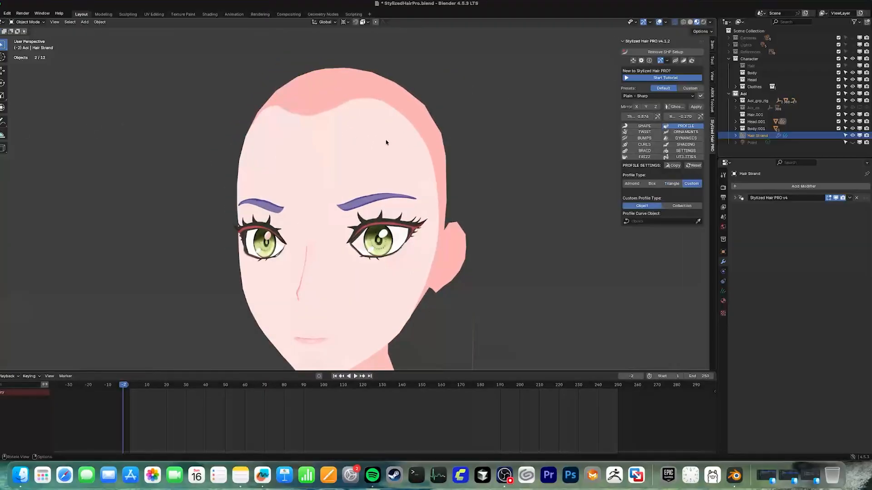
pyautogui.scroll(-5, 455, 159)
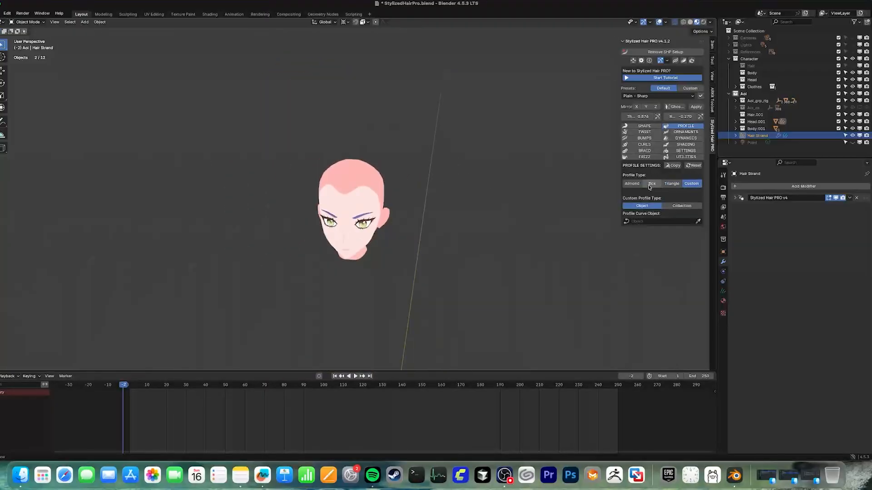
pyautogui.click(637, 184)
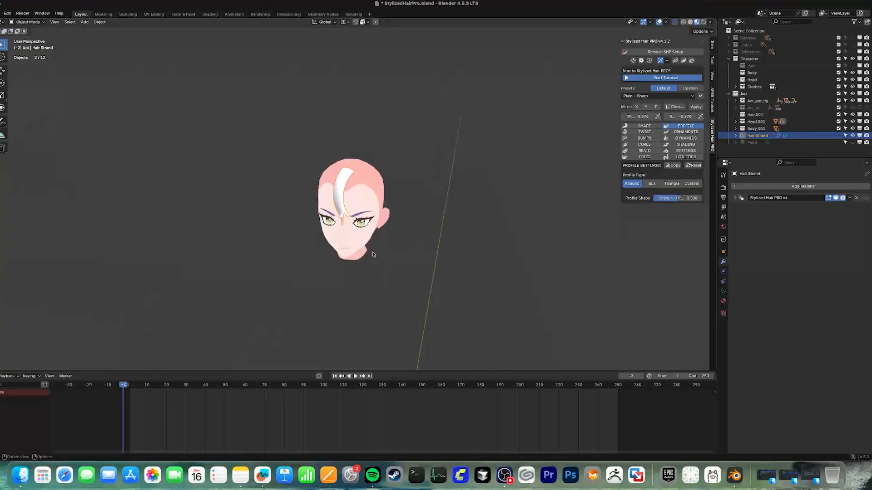
# Add a mesh plane, scale it to about 0.346 and move it about 0.9 m along negative X from the head
pyautogui.keyDown('shift'); pyautogui.moveTo(373, 255); pyautogui.dragTo(409, 252, button='middle'); pyautogui.keyUp('shift')
pyautogui.hotkey('shift', 'a')
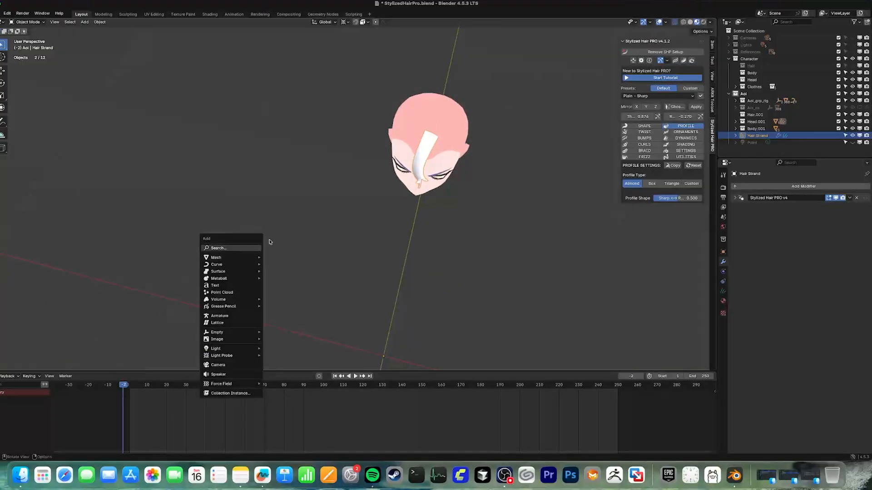
pyautogui.press('Escape')
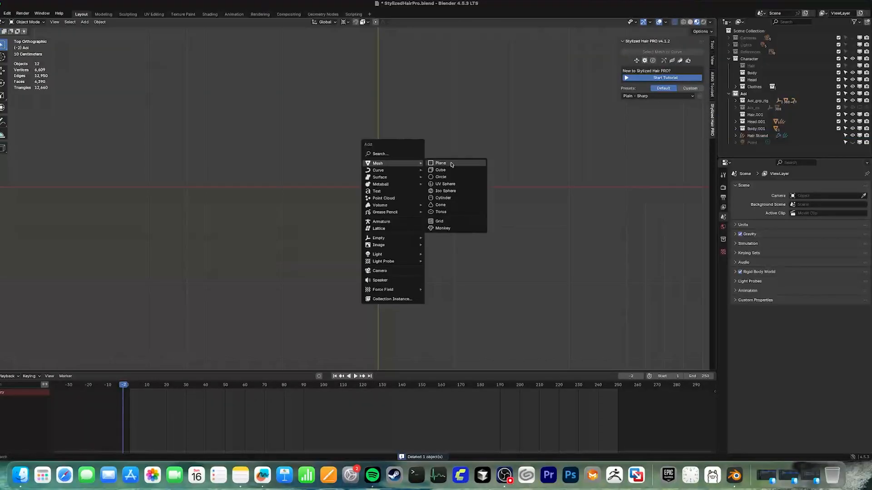
pyautogui.click(450, 166)
pyautogui.press('s')
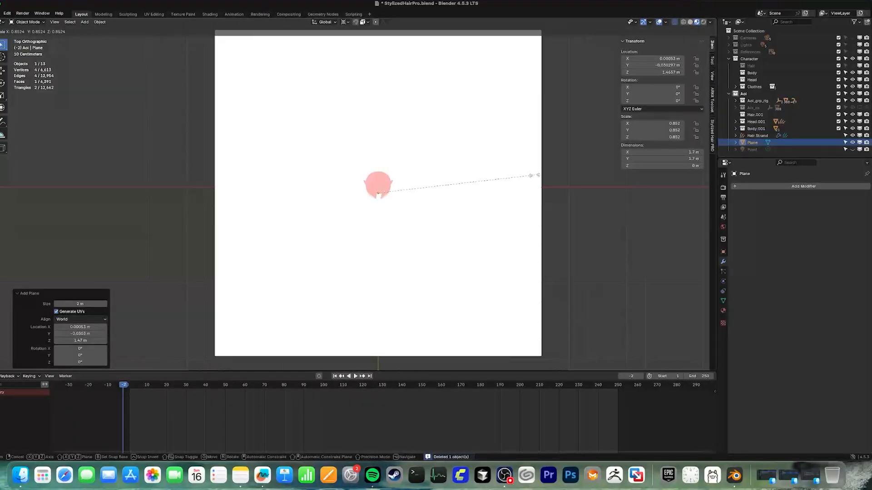
pyautogui.click(443, 198)
pyautogui.press('g')
pyautogui.press('x')
pyautogui.click(312, 198)
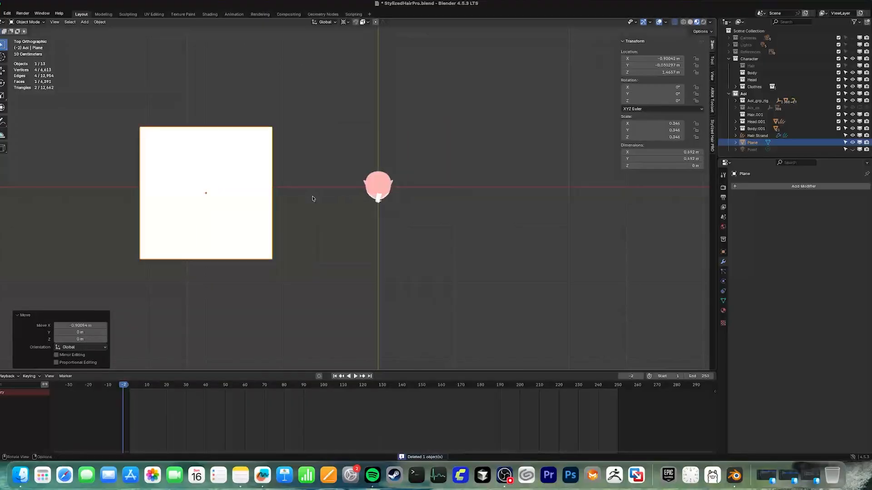
# Delete only the plane's face in Edit Mode, keeping its square edge outline
pyautogui.press('Tab')
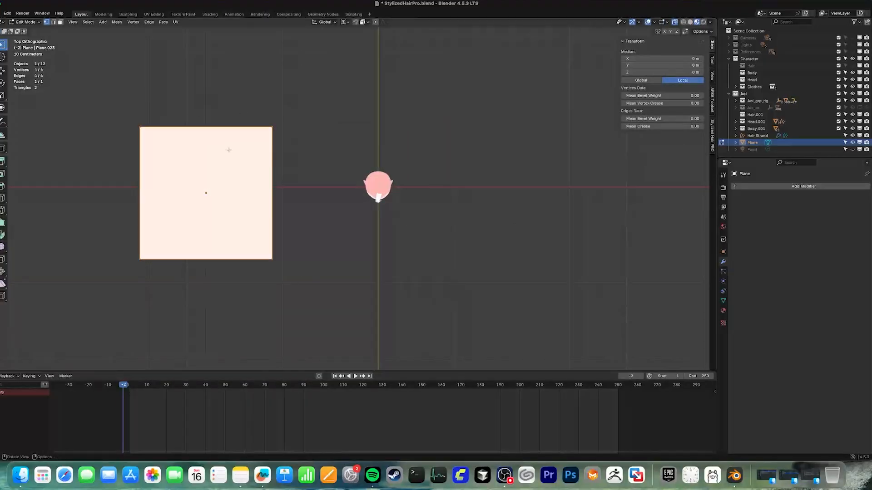
pyautogui.press('x')
pyautogui.click(204, 162)
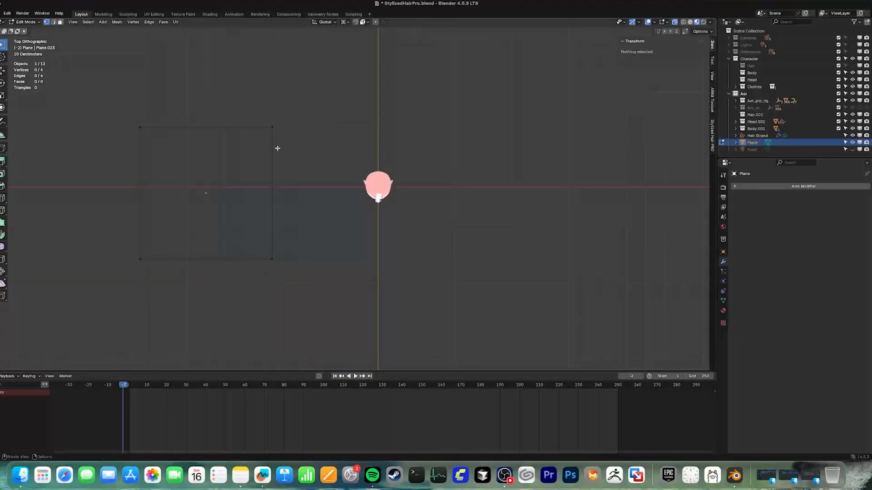
# Move the outline's lower edge up along Y to turn the square into a wide rectangle
pyautogui.scroll(1, 131, 146)
pyautogui.keyDown('shift'); pyautogui.moveTo(163, 148); pyautogui.dragTo(304, 148, button='middle'); pyautogui.keyUp('shift')
pyautogui.moveTo(472, 223); pyautogui.dragTo(130, 323)
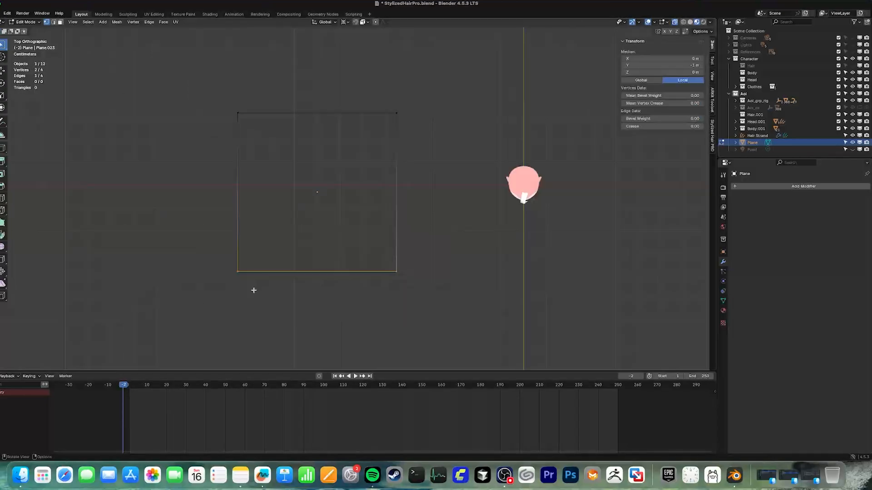
pyautogui.press('g')
pyautogui.press('x')
pyautogui.press('y')
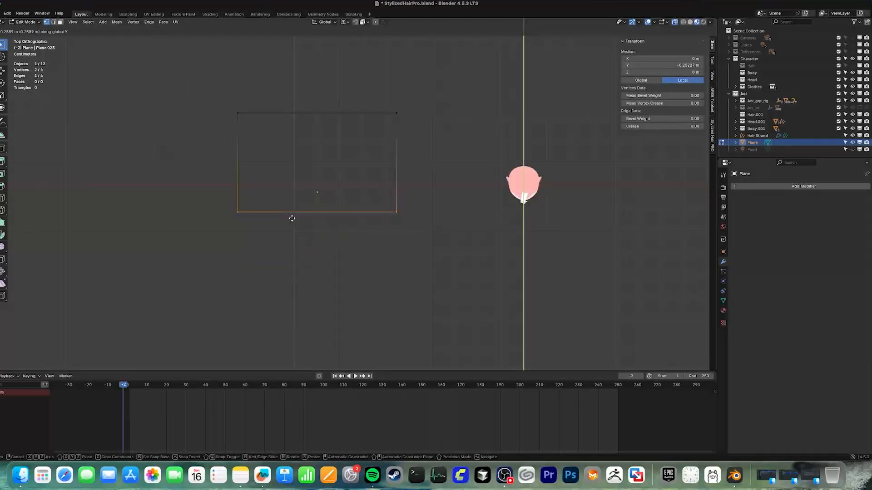
pyautogui.click(291, 224)
# Subdivide the rectangle's lower edge and move alternate points up along Y to form zigzag teeth
pyautogui.click(361, 253)
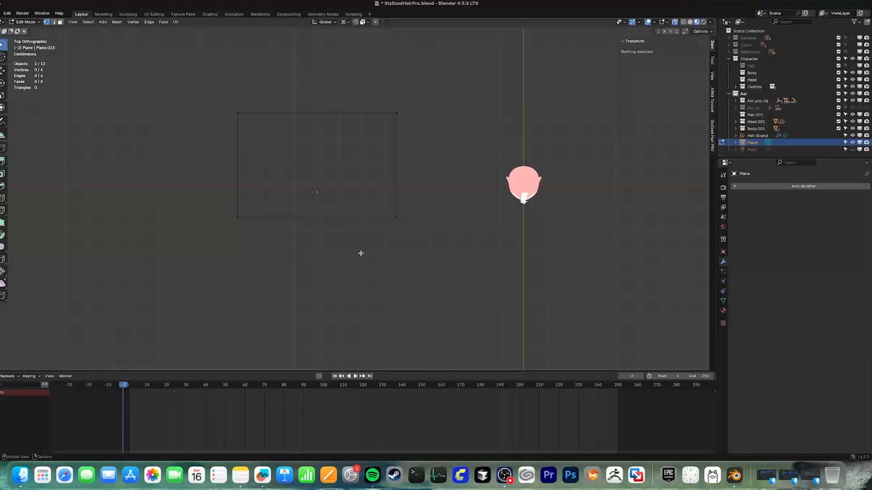
pyautogui.scroll(2, 347, 251)
pyautogui.rightClick(215, 225)
pyautogui.click(214, 226)
pyautogui.keyDown('shift'); pyautogui.click(361, 226); pyautogui.keyUp('shift')
pyautogui.press('g')
pyautogui.press('y')
pyautogui.click(362, 178)
# Raise the two lower outer corners of the outline slightly along Y
pyautogui.click(415, 227)
pyautogui.keyDown('shift'); pyautogui.click(186, 227); pyautogui.keyUp('shift')
pyautogui.press('g')
pyautogui.press('y')
# Subdivide the outline's top and side edges and spread the side midpoints outward along X
pyautogui.keyDown('shift'); pyautogui.click(415, 77); pyautogui.keyUp('shift')
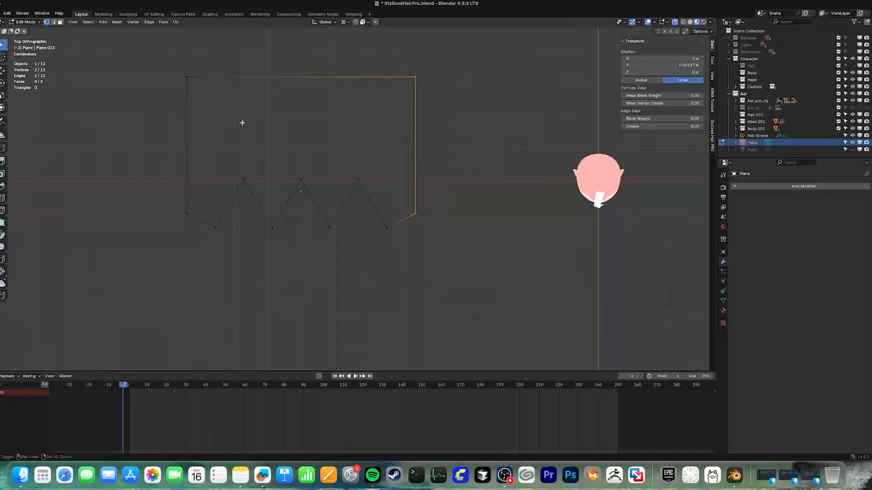
pyautogui.rightClick(241, 122)
pyautogui.keyDown('shift'); pyautogui.click(415, 145); pyautogui.keyUp('shift')
pyautogui.press('s')
pyautogui.press('x')
# Raise the midpoint of the outline's top edge along Y to round off the shape
pyautogui.click(301, 77)
pyautogui.press('g')
pyautogui.press('y')
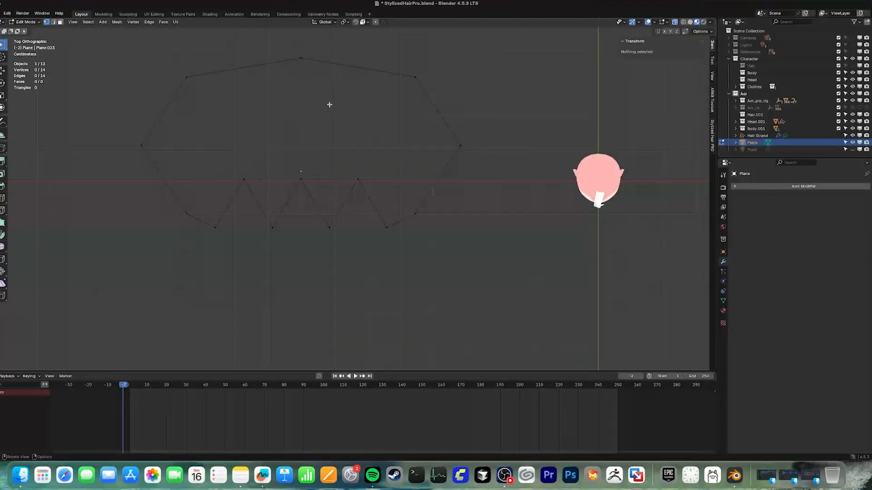
pyautogui.moveTo(404, 153); pyautogui.dragTo(227, 189)
# Return to Object Mode and scale the finished outline down by a factor of 0.171
pyautogui.press('Tab')
pyautogui.moveTo(329, 211); pyautogui.dragTo(429, 194, button='middle')
pyautogui.keyDown('shift'); pyautogui.click(637, 187); pyautogui.keyUp('shift')
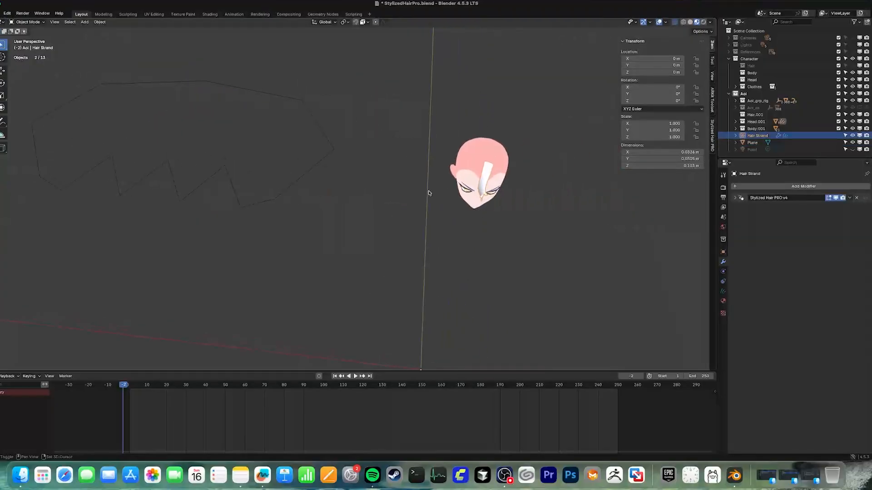
pyautogui.click(327, 159)
pyautogui.press('s')
pyautogui.click(291, 180)
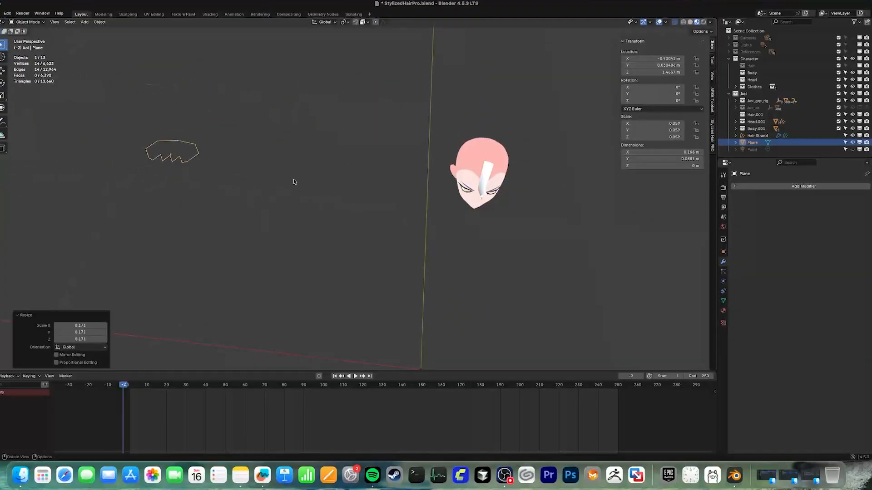
# Set the outline's location to 0 m on all axes and shift it along X clear of the world origin
pyautogui.moveTo(649, 58); pyautogui.dragTo(649, 72)
pyautogui.write('0')
pyautogui.press('Return')
pyautogui.moveTo(500, 173); pyautogui.dragTo(537, 172, button='middle')
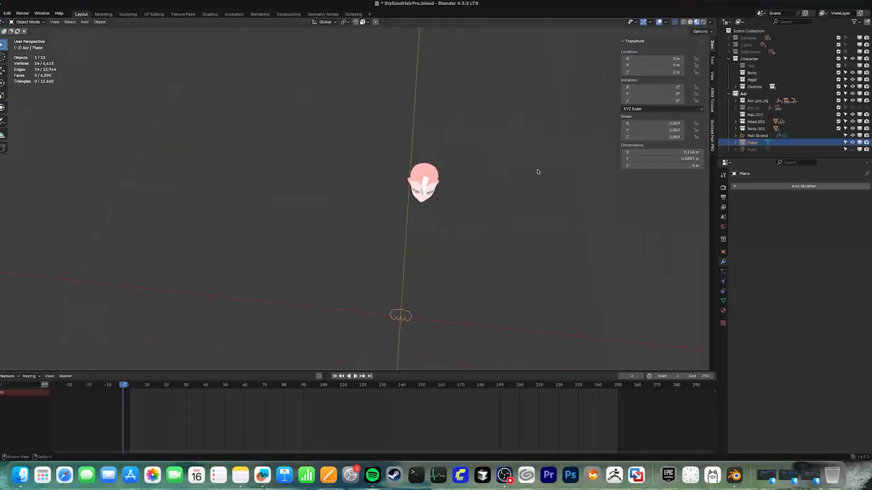
pyautogui.press('g')
pyautogui.press('x')
pyautogui.click(406, 292)
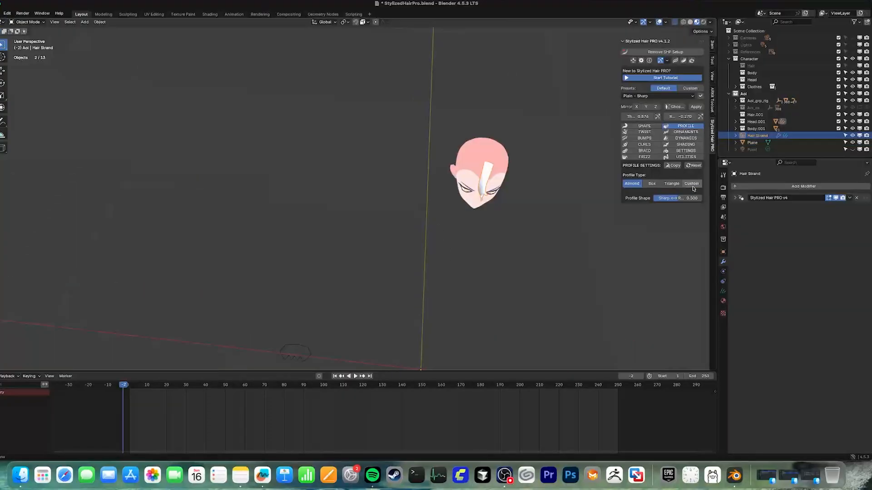
# Set the hair strand's profile type to Custom with the Plane outline as its object, and convert that outline to a curve
pyautogui.click(692, 184)
pyautogui.moveTo(504, 249); pyautogui.dragTo(610, 205, button='middle')
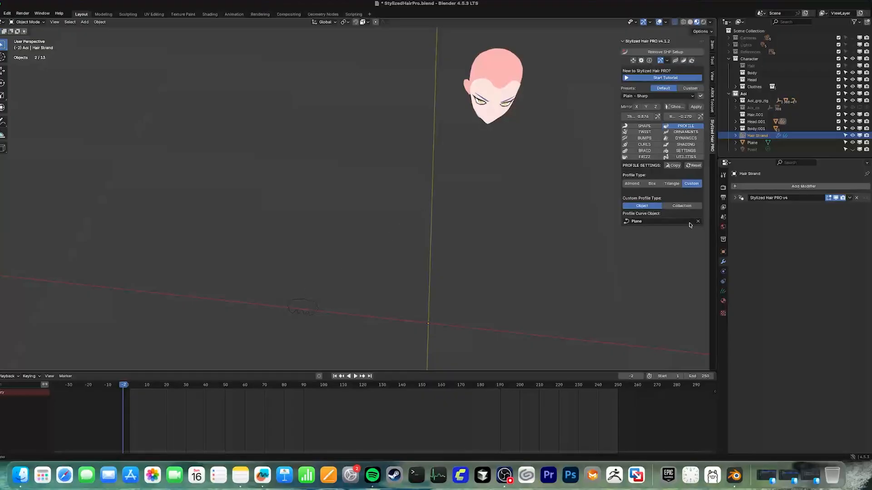
pyautogui.click(293, 313)
pyautogui.click(99, 22)
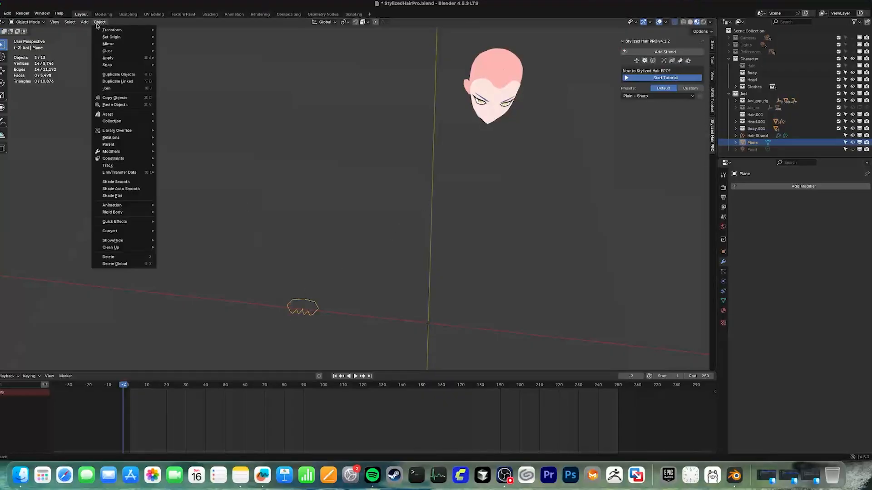
pyautogui.moveTo(134, 233)
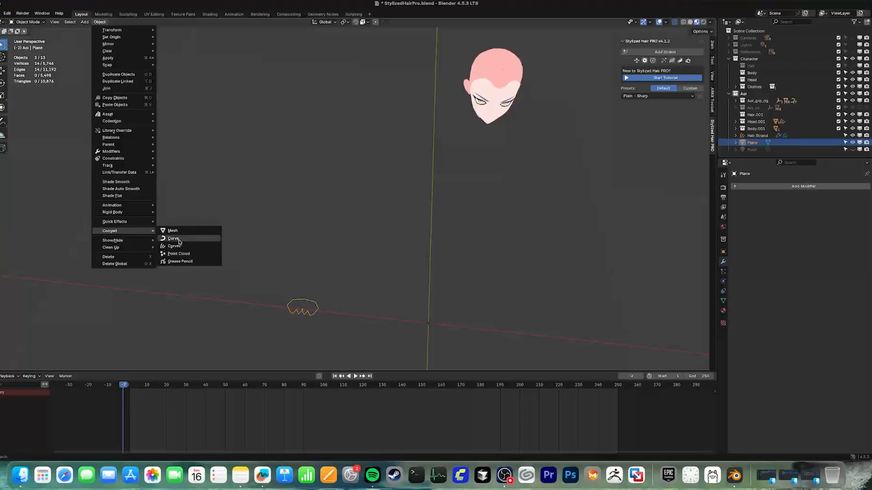
pyautogui.click(179, 240)
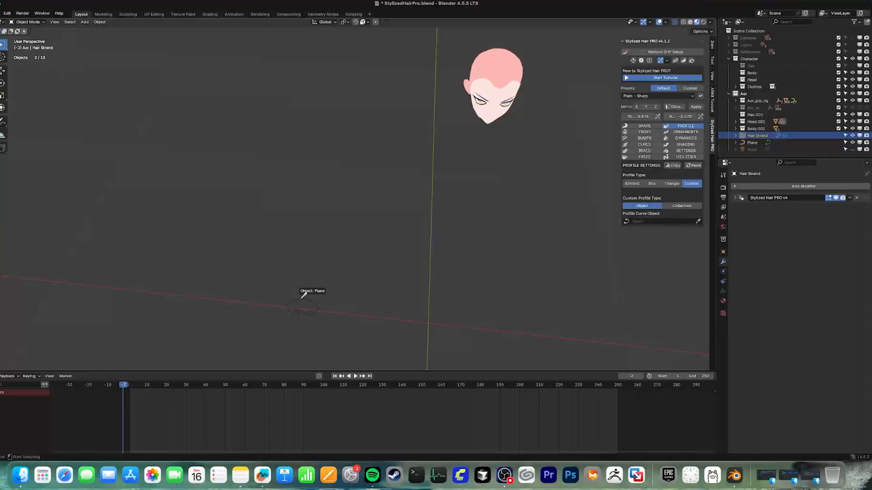
# Assign the converted Plane curve as the hair strand's custom profile object
pyautogui.click(303, 295)
pyautogui.scroll(3, 517, 78)
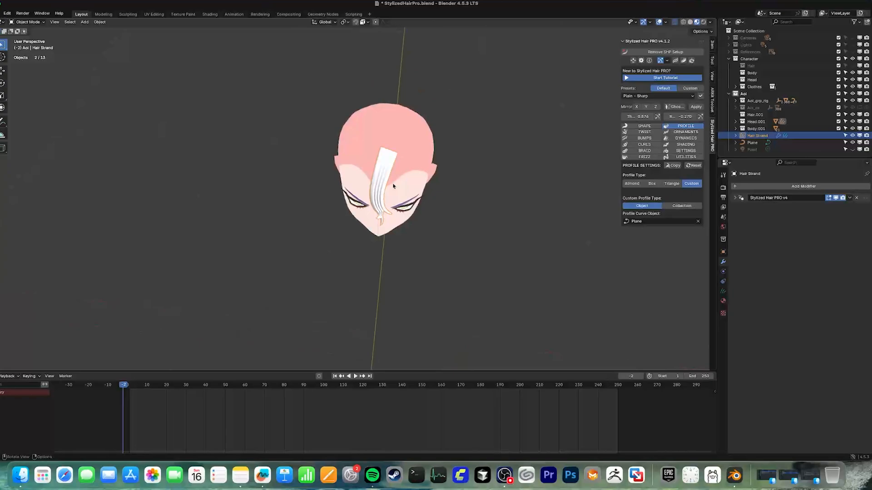
pyautogui.scroll(8, 403, 156)
pyautogui.moveTo(418, 156); pyautogui.dragTo(394, 206, button='middle')
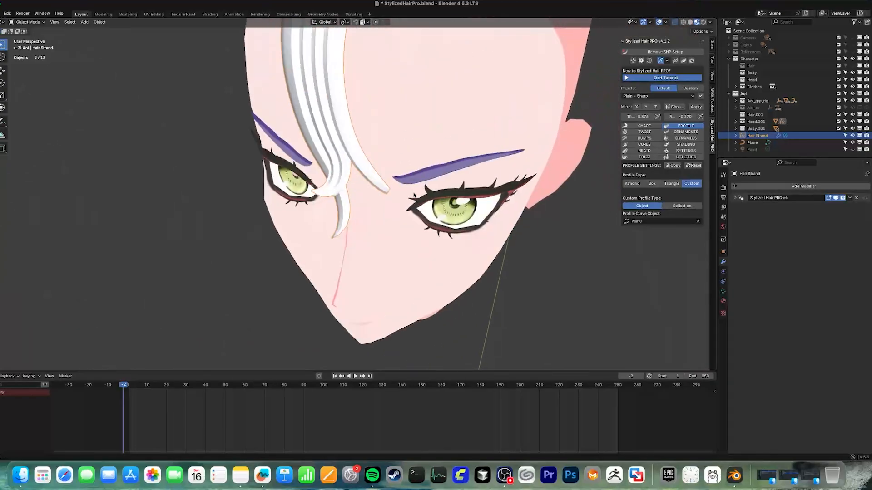
# Reshape the Plane profile curve in Edit Mode by moving its zigzag points along X, and return to Object Mode
pyautogui.scroll(-3, 404, 125)
pyautogui.moveTo(404, 124); pyautogui.dragTo(407, 195, button='middle')
pyautogui.scroll(-2, 417, 132)
pyautogui.scroll(-8, 419, 138)
pyautogui.click(299, 168)
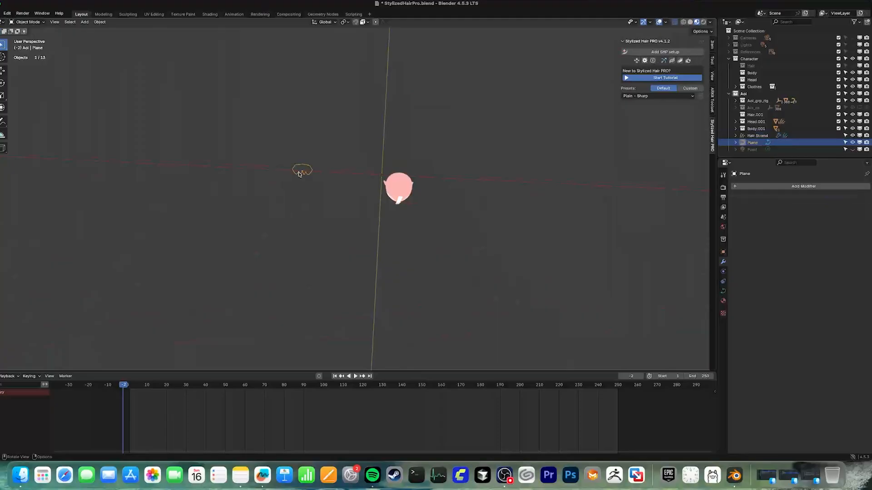
pyautogui.press('Tab')
pyautogui.scroll(8, 282, 155)
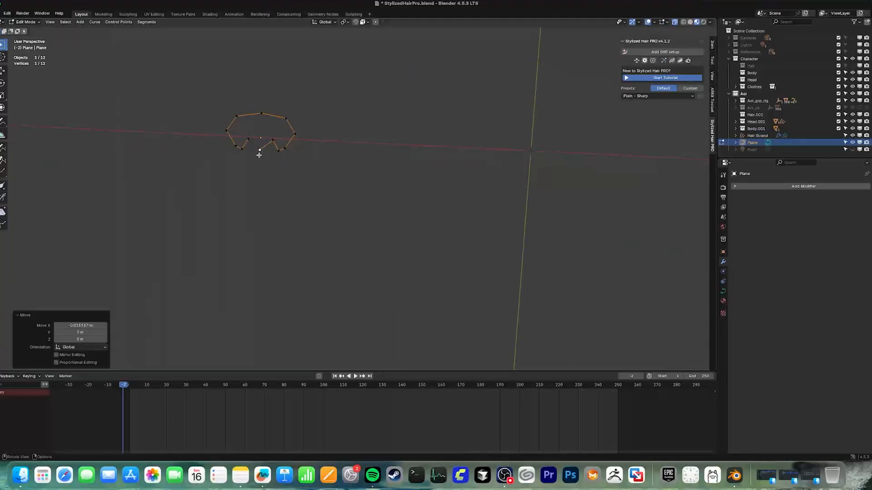
pyautogui.press('Tab')
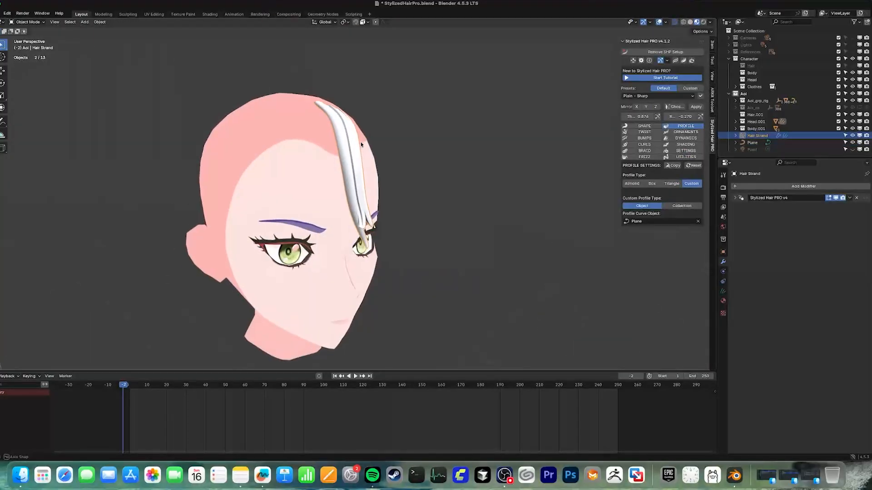
# Switch the hair strand's profile type to Box and open its ornament settings
pyautogui.moveTo(361, 144); pyautogui.dragTo(483, 185, button='middle')
pyautogui.click(652, 183)
pyautogui.click(685, 131)
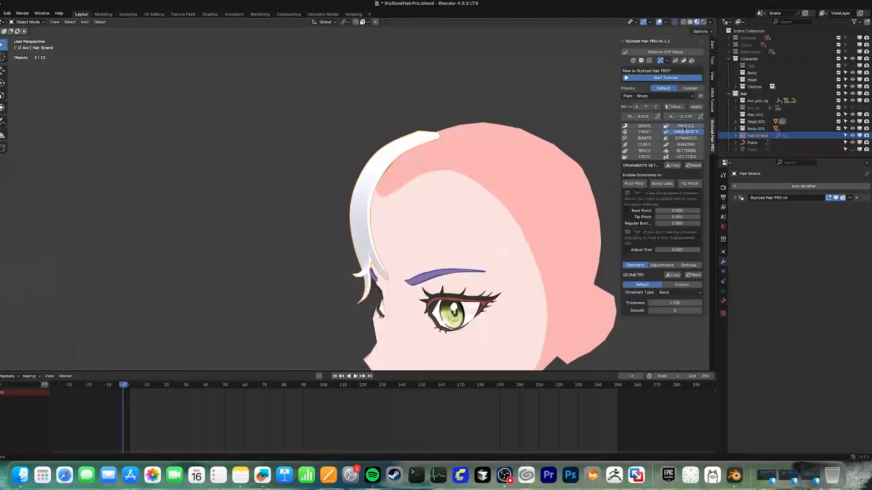
# Enable ornaments in the strand's bump gaps and set the regular bumps to 0.282
pyautogui.moveTo(517, 183); pyautogui.dragTo(538, 166, button='middle')
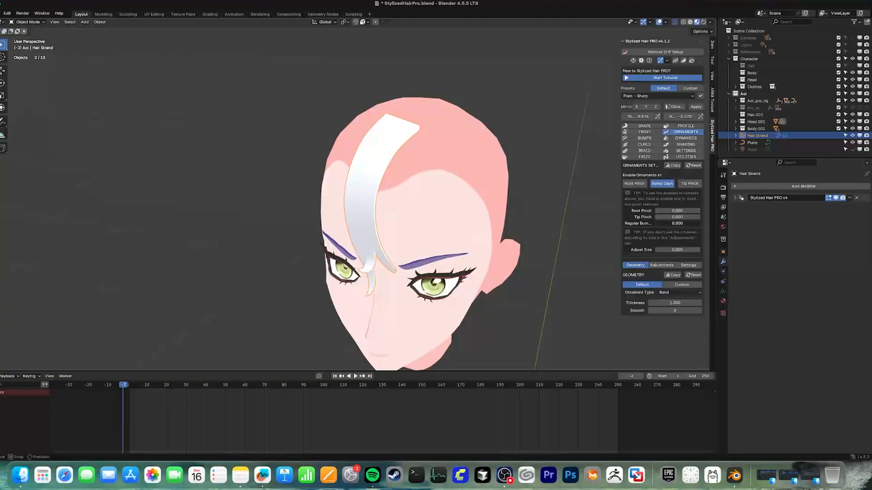
pyautogui.moveTo(672, 223); pyautogui.dragTo(678, 224)
pyautogui.scroll(3, 399, 169)
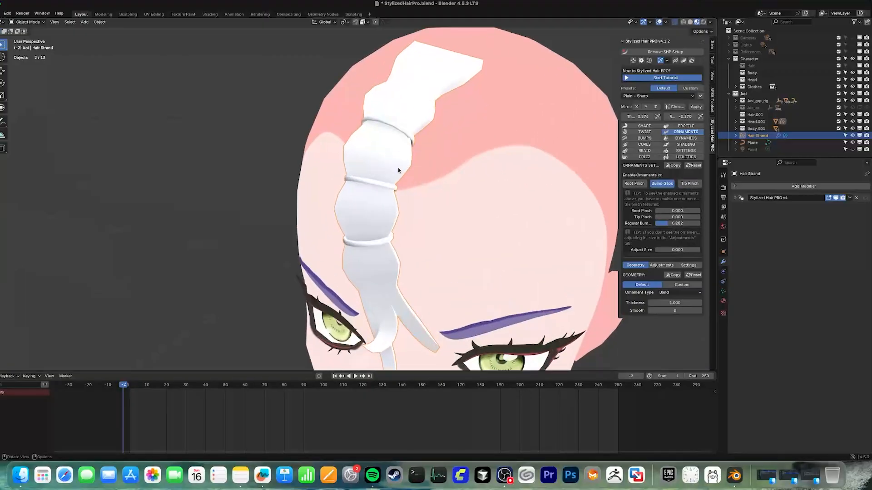
pyautogui.moveTo(399, 169)
pyautogui.mouseDown(button='middle')
pyautogui.moveTo(486, 170)
pyautogui.moveTo(411, 172)
pyautogui.mouseUp(button='middle')
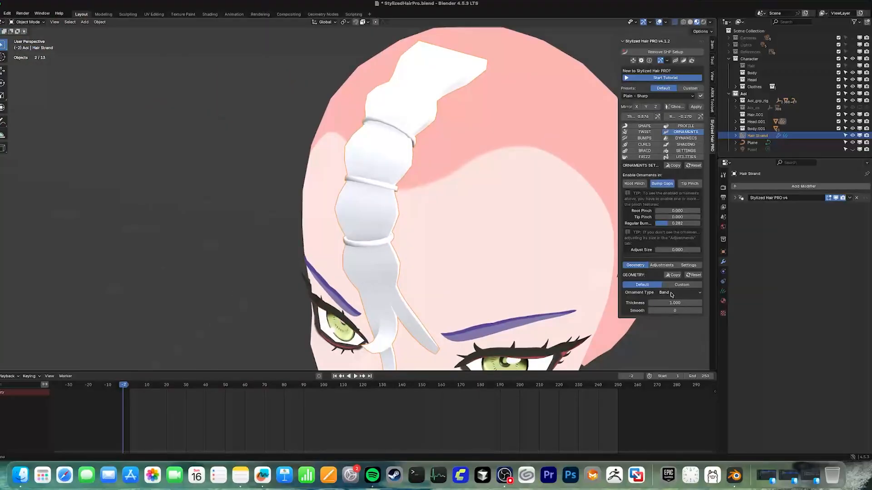
# Try the Ring, Coil and Scrunchie ornament types on the bumped strand
pyautogui.click(671, 294)
pyautogui.click(670, 308)
pyautogui.click(670, 293)
pyautogui.click(667, 316)
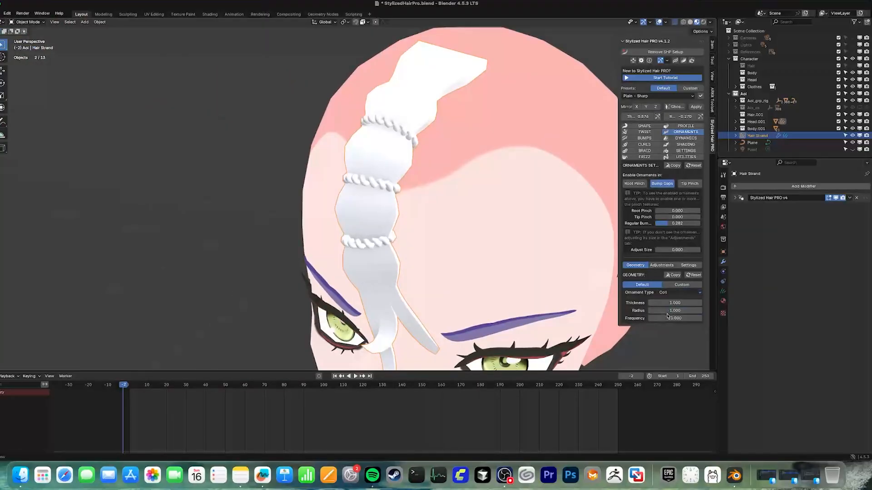
pyautogui.click(673, 293)
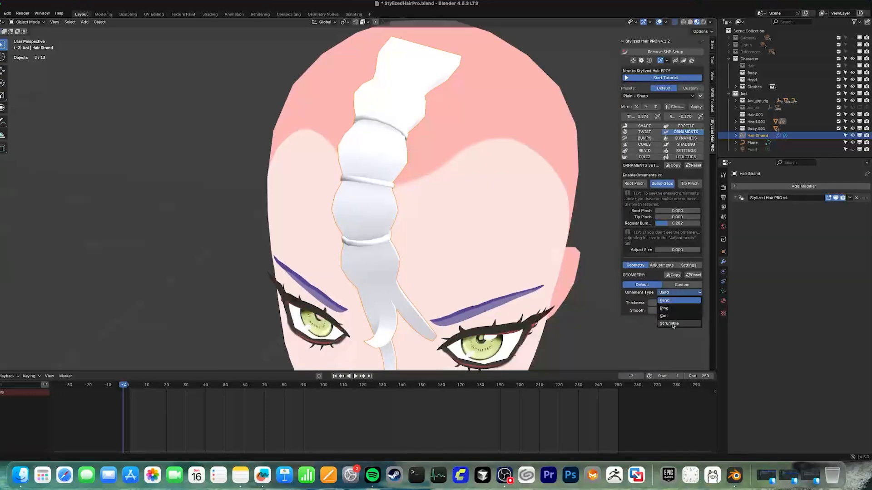
pyautogui.click(672, 324)
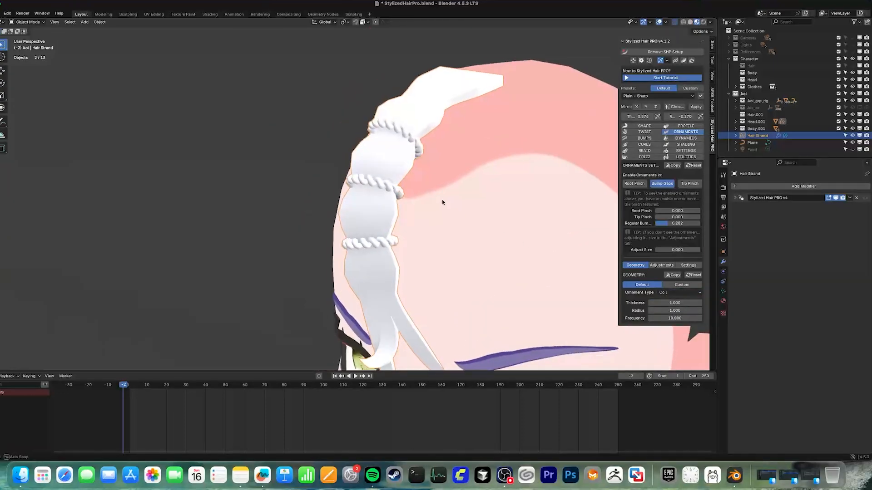
# Switch the ornament geometry to Custom and add a mesh torus at the world origin as a candidate ornament
pyautogui.moveTo(443, 200); pyautogui.dragTo(599, 283, button='middle')
pyautogui.click(681, 286)
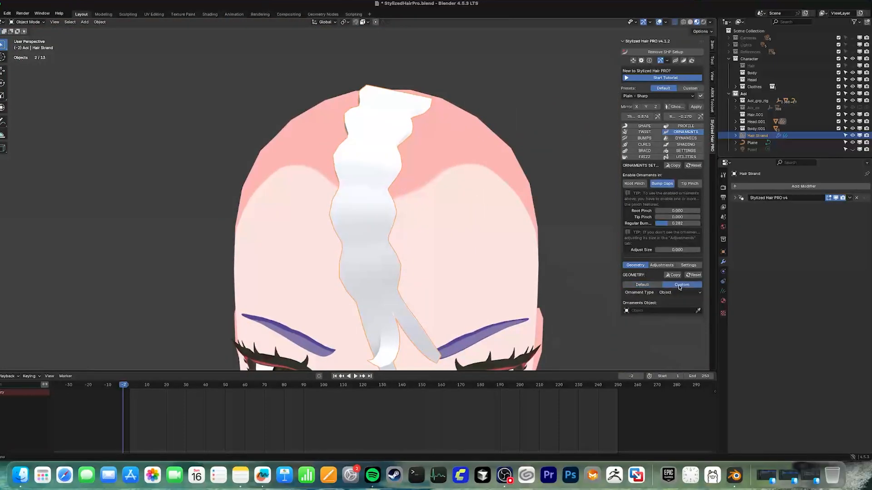
pyautogui.scroll(-6, 502, 237)
pyautogui.scroll(-5, 477, 242)
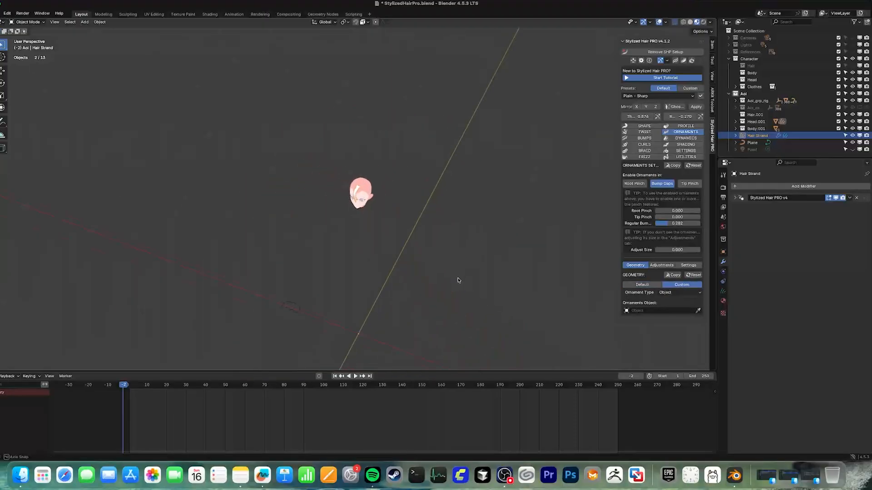
pyautogui.hotkey('shift', 'a')
pyautogui.moveTo(431, 286)
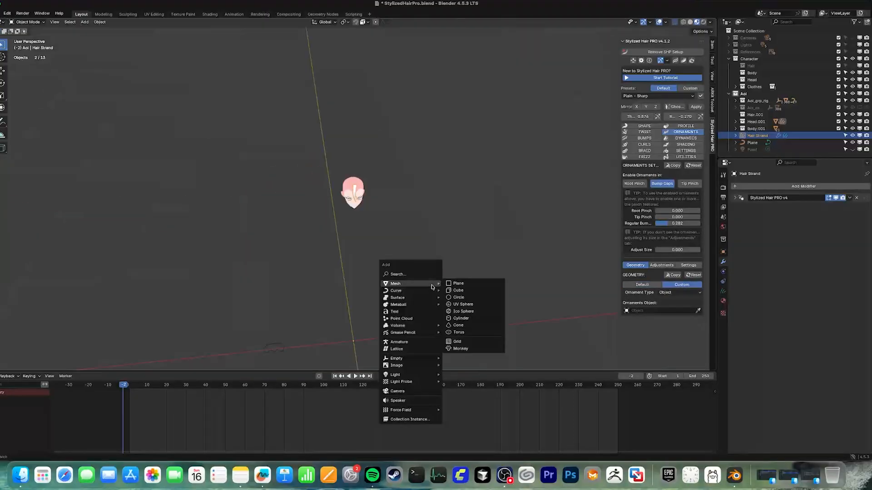
pyautogui.click(459, 332)
pyautogui.scroll(4, 440, 218)
pyautogui.keyDown('shift'); pyautogui.moveTo(473, 248); pyautogui.dragTo(513, 119, button='middle'); pyautogui.keyUp('shift')
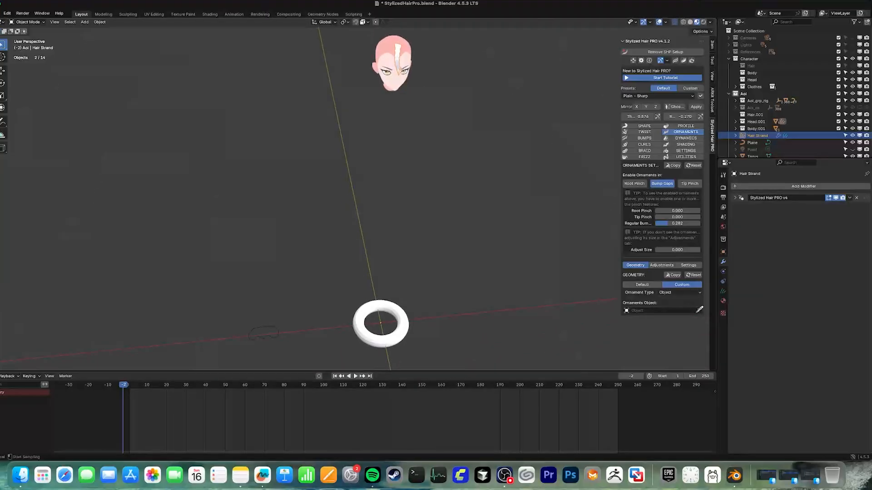
# Try the torus as the strand's custom ornament object, delete the torus and return to the default Band ornament
pyautogui.click(411, 310)
pyautogui.scroll(8, 456, 90)
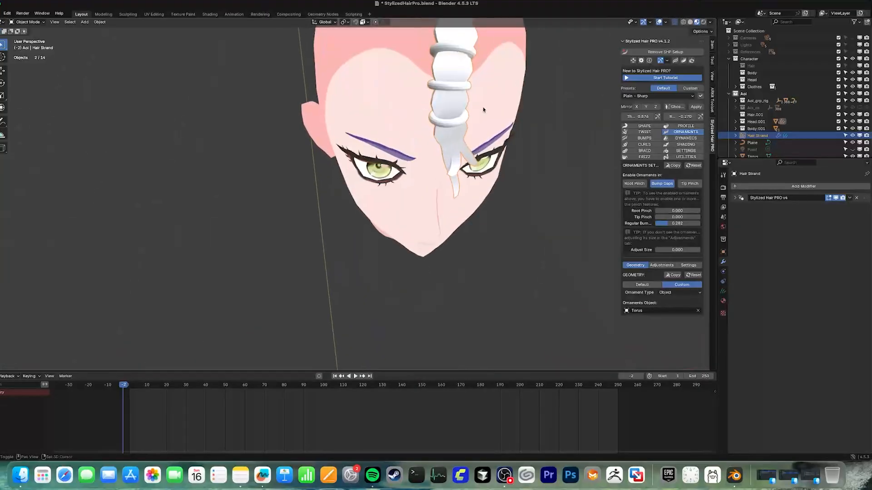
pyautogui.press('Delete')
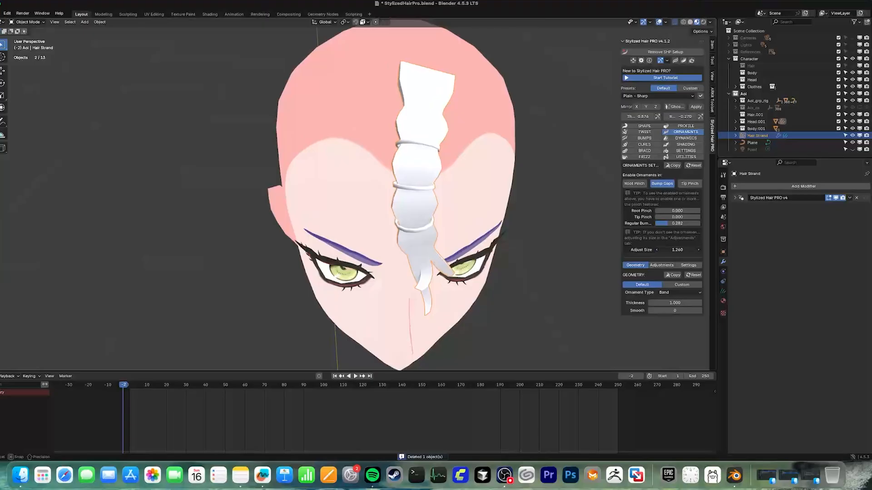
# Set the ornaments' size adjustment to 2.110 and enable ornaments at the root and tip pinches too
pyautogui.moveTo(677, 250); pyautogui.dragTo(695, 250)
pyautogui.click(687, 265)
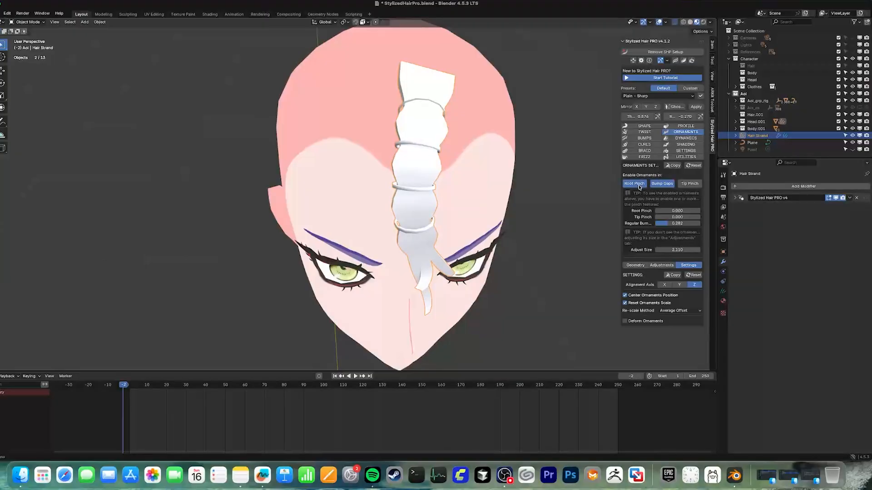
pyautogui.click(684, 184)
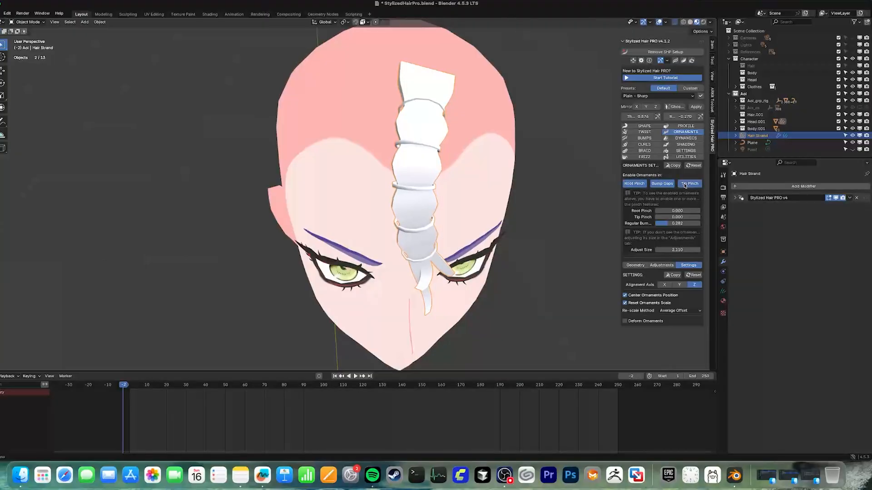
# Remove the regular bumps and set the strand's root pinch to 0.374 and tip pinch to 0.397
pyautogui.moveTo(521, 215); pyautogui.dragTo(506, 204, button='middle')
pyautogui.moveTo(656, 211); pyautogui.dragTo(685, 217)
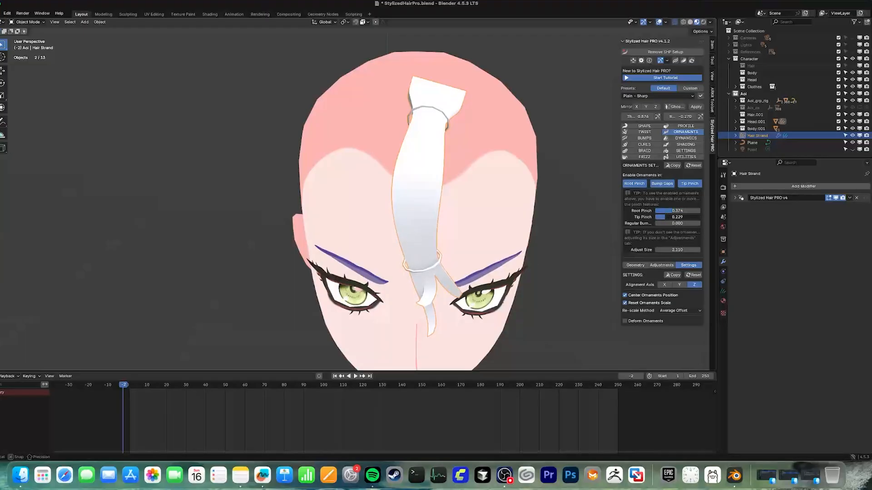
pyautogui.moveTo(543, 222); pyautogui.dragTo(560, 210, button='middle')
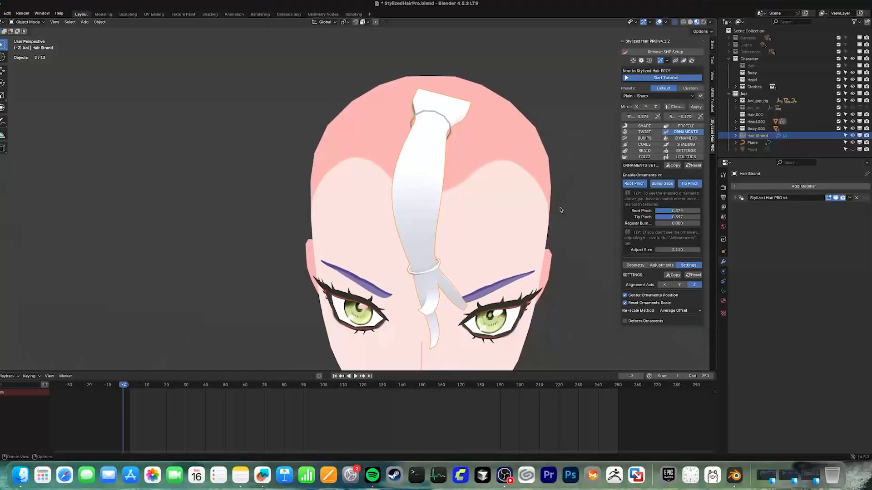
# Disable all the strand's ornaments, clear the root and tip pinch, and open the dynamics settings
pyautogui.click(682, 184)
pyautogui.click(656, 184)
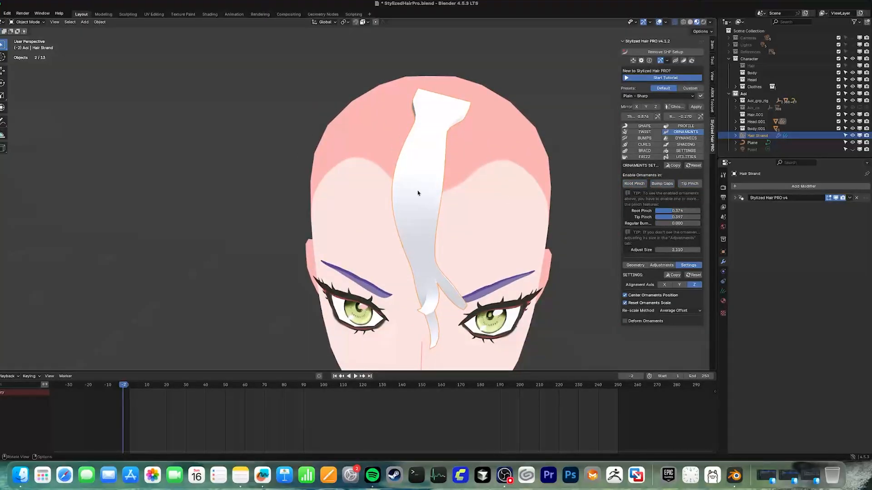
pyautogui.moveTo(680, 211); pyautogui.dragTo(652, 217)
pyautogui.click(685, 138)
# Animate the head tilting side to side with rotation keyframes at frames 1, 20 and 60, and repeat the motion from frame 80
pyautogui.scroll(-5, 520, 183)
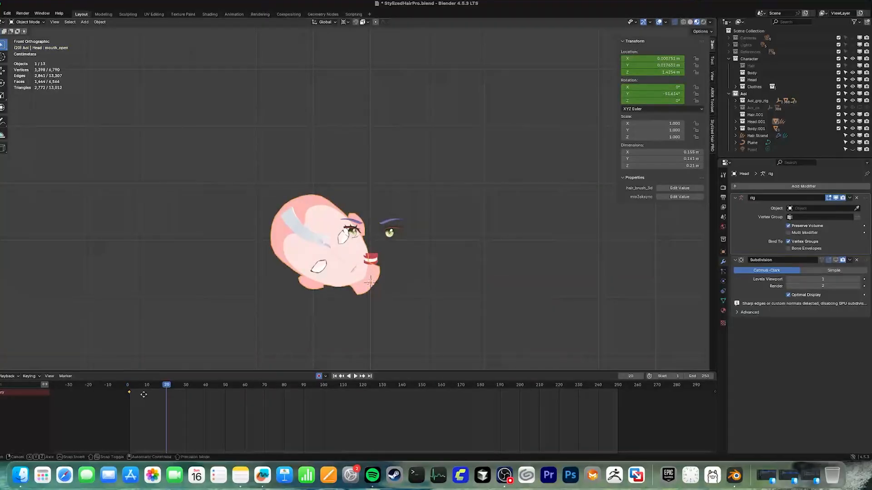
pyautogui.click(245, 384)
pyautogui.press('r')
pyautogui.click(375, 361)
pyautogui.click(129, 385)
pyautogui.hotkey('alt', 'r')
pyautogui.press('space')
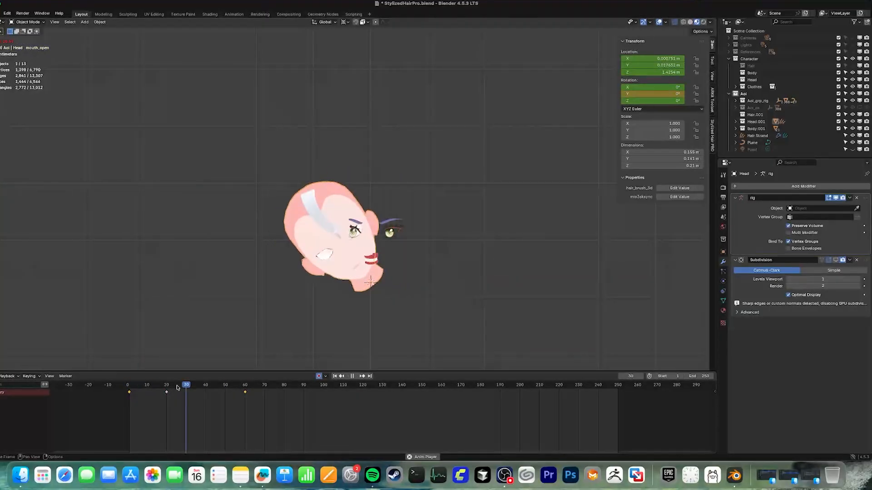
pyautogui.moveTo(182, 389); pyautogui.dragTo(278, 392)
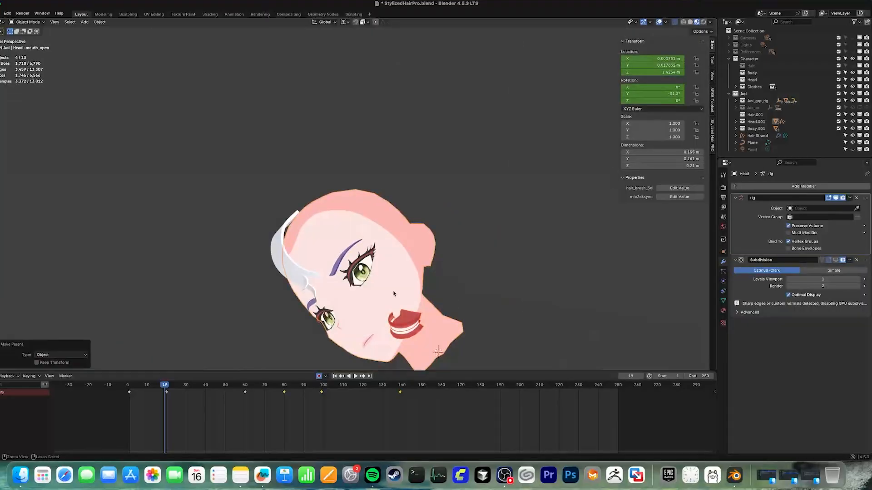
# Return to frame 1, select the hair strand and enable its hair dynamics
pyautogui.click(129, 385)
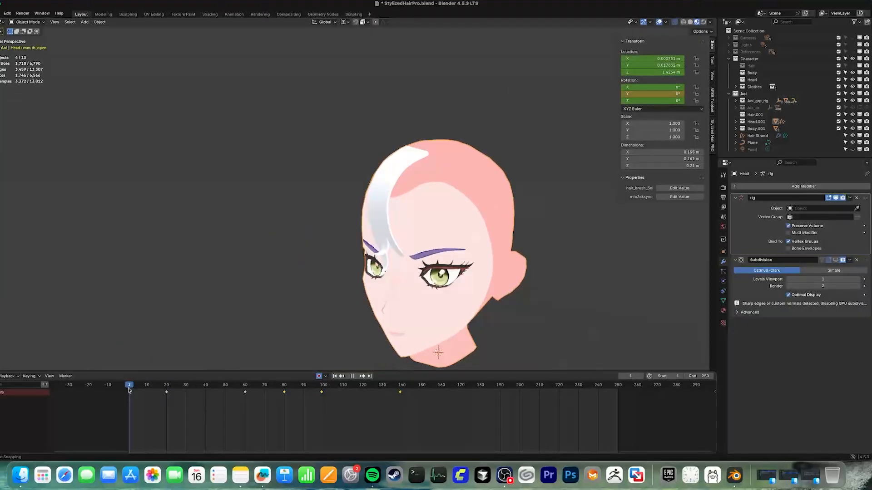
pyautogui.moveTo(318, 205); pyautogui.dragTo(392, 209, button='middle')
pyautogui.click(390, 205)
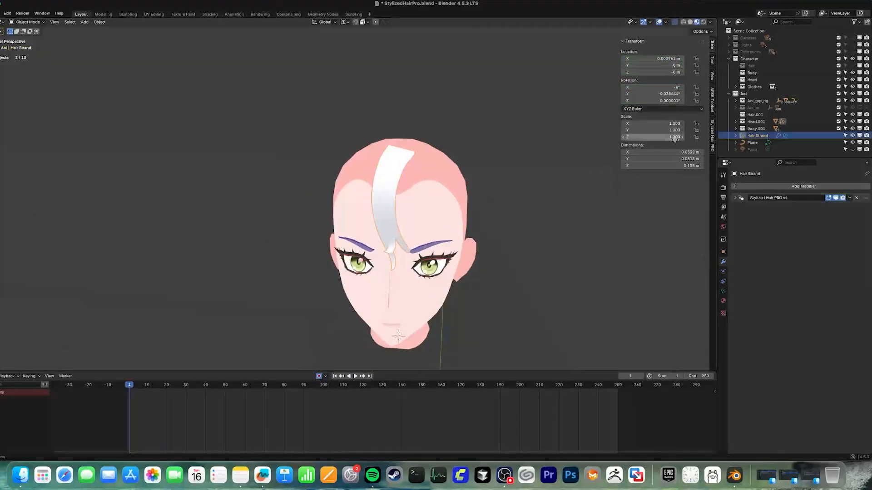
pyautogui.click(712, 136)
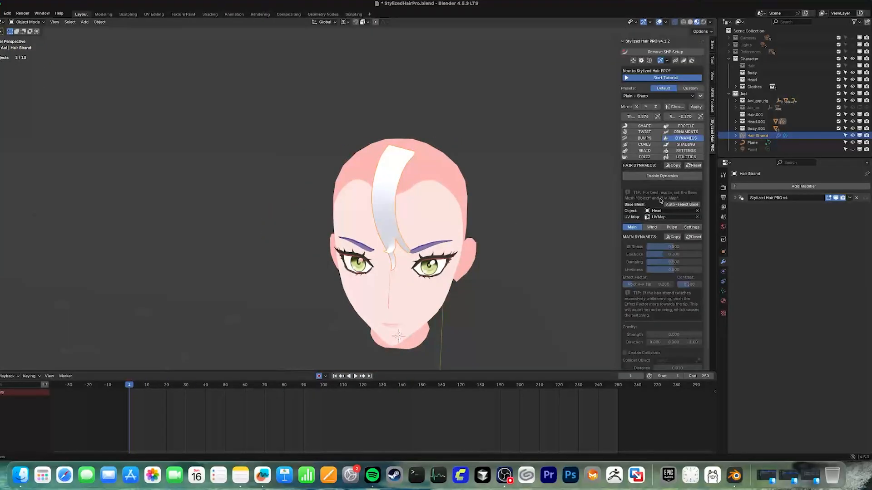
pyautogui.click(662, 176)
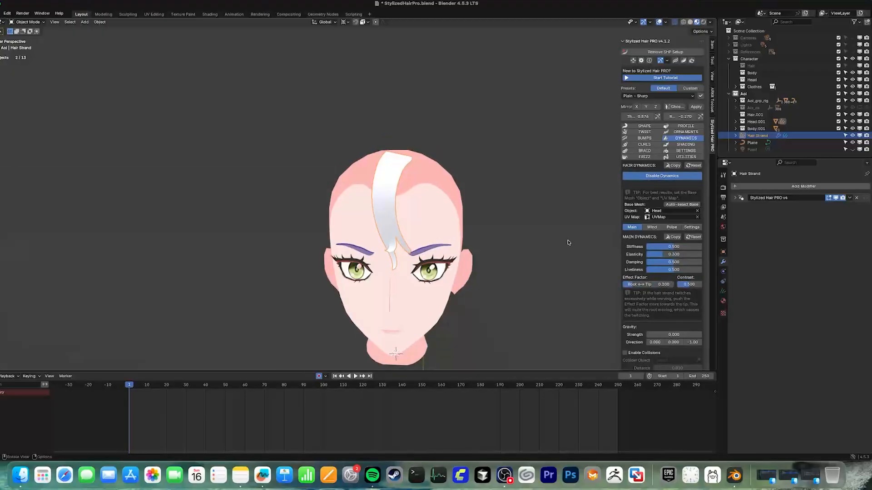
# Set the strand's stiffness to 0.693, elasticity to 0.213 and effect factor to 0.241 while testing the motion in playback
pyautogui.moveTo(568, 243); pyautogui.dragTo(553, 243, button='middle')
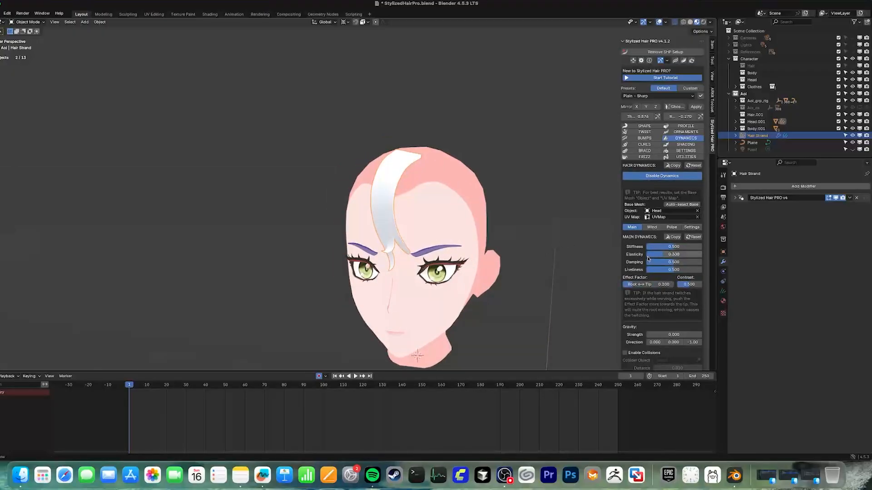
pyautogui.moveTo(545, 273); pyautogui.dragTo(490, 271, button='middle')
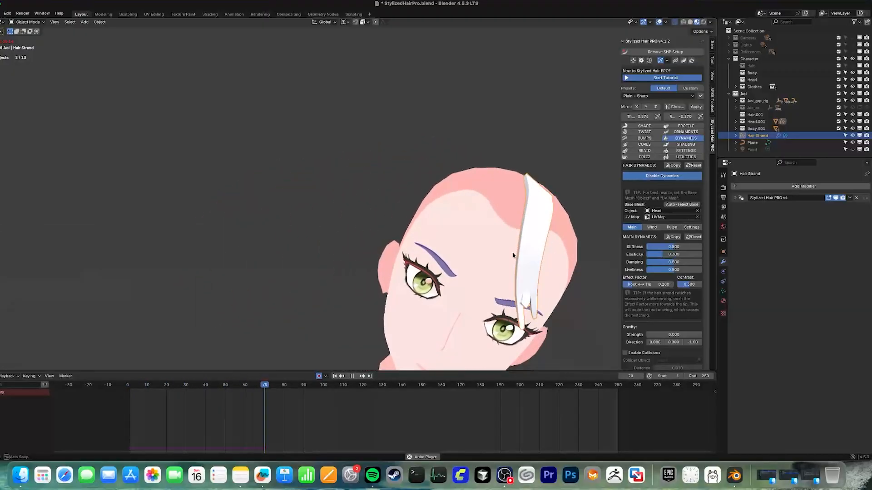
pyautogui.moveTo(671, 247)
pyautogui.mouseDown()
pyautogui.moveTo(684, 247)
pyautogui.moveTo(658, 254)
pyautogui.mouseUp()
pyautogui.press('space')
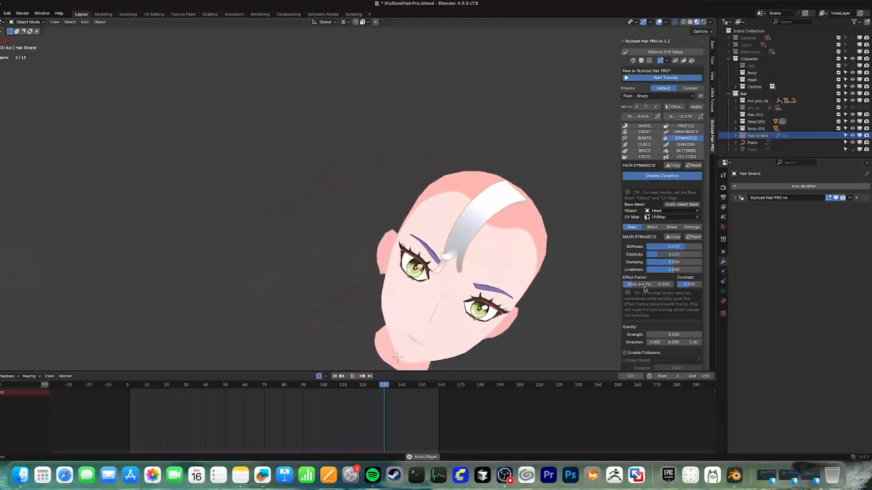
pyautogui.press('space')
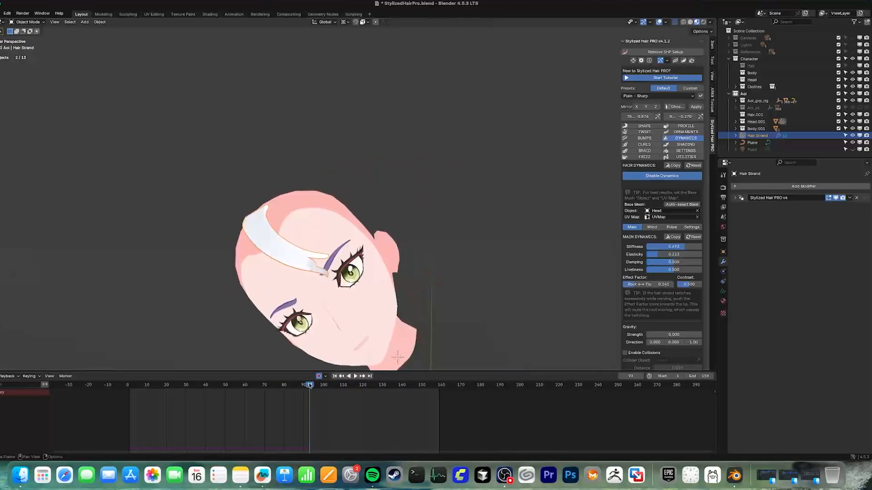
pyautogui.moveTo(310, 388); pyautogui.dragTo(130, 387)
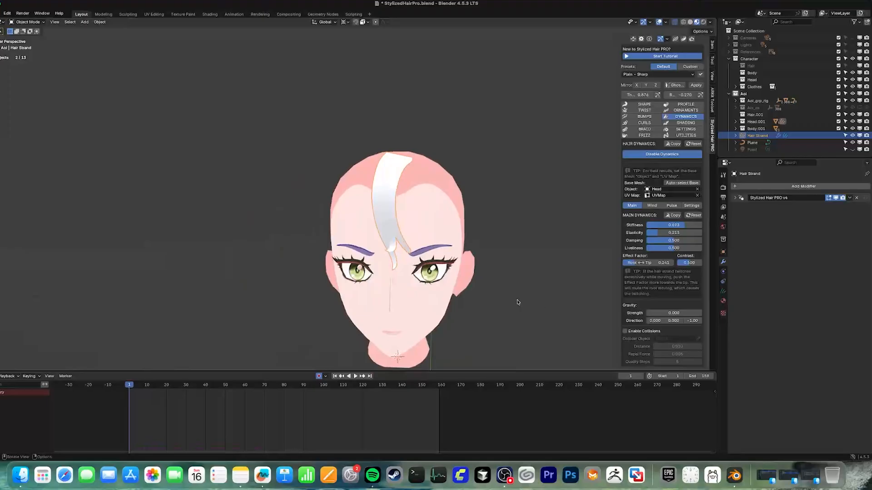
# Duplicate the hair strand, rotate the copy about the Z axis and place it against the side of the head
pyautogui.moveTo(518, 302); pyautogui.dragTo(510, 297, button='middle')
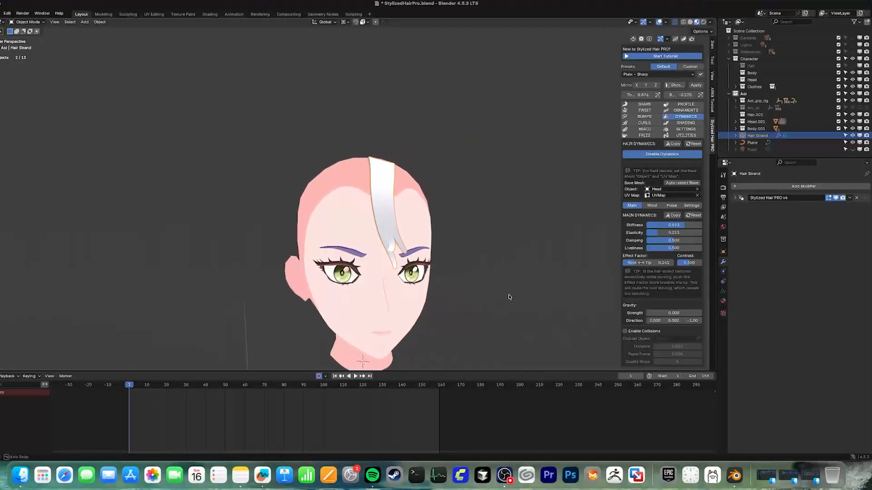
pyautogui.hotkey('shift', 'd')
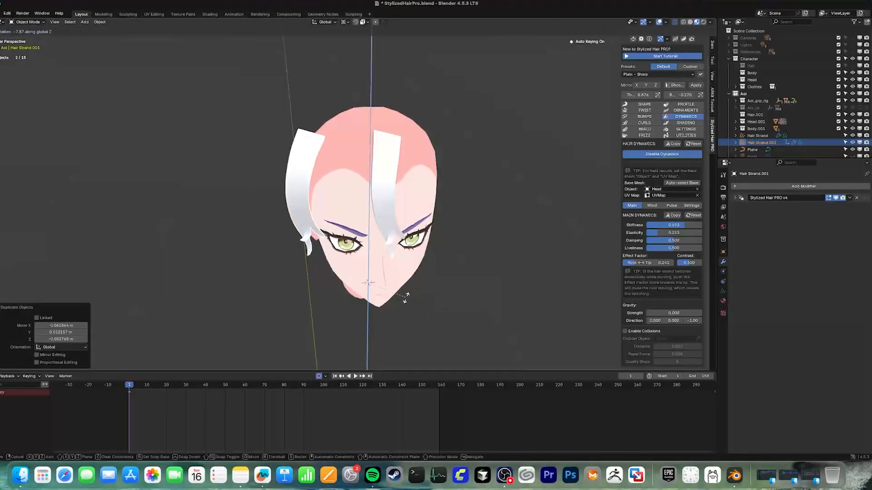
pyautogui.click(406, 296)
pyautogui.press('g')
pyautogui.moveTo(405, 296); pyautogui.dragTo(433, 283, button='middle')
pyautogui.click(570, 308)
# Check the duplicated strand against the head in playback and enable its collisions with Head as the collider object
pyautogui.press('space')
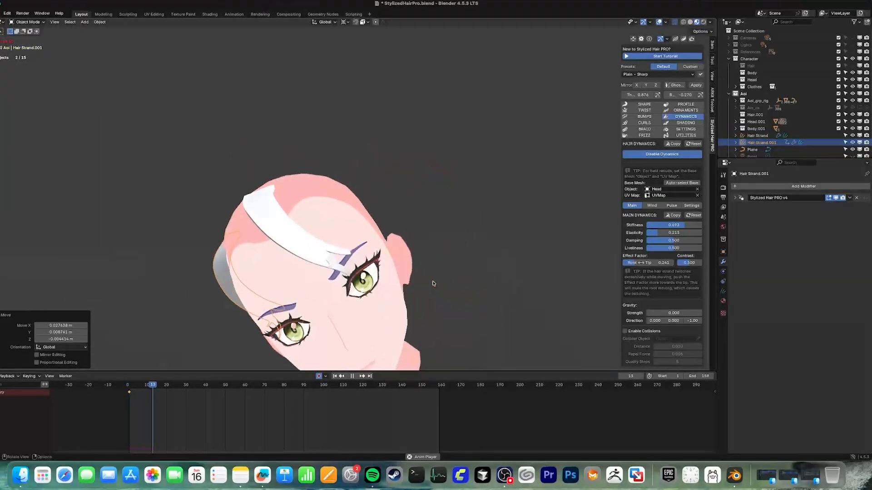
pyautogui.press('space')
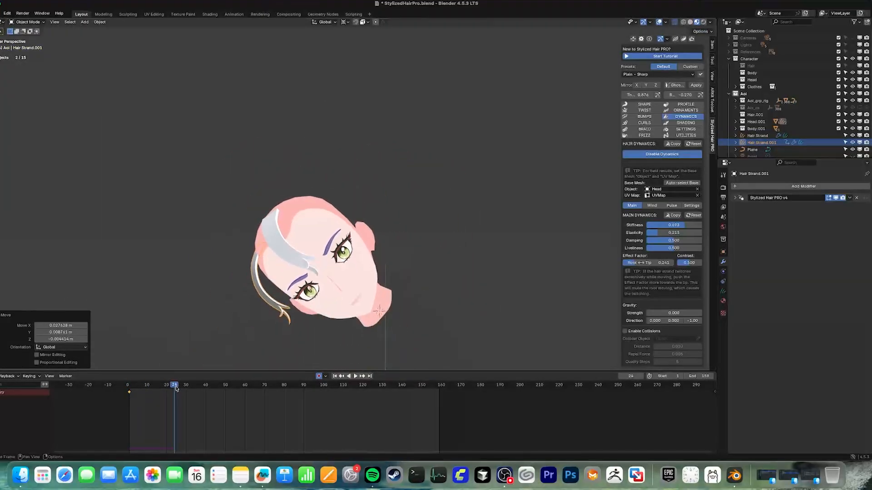
pyautogui.moveTo(176, 387); pyautogui.dragTo(155, 387)
pyautogui.moveTo(256, 302); pyautogui.dragTo(354, 271, button='middle')
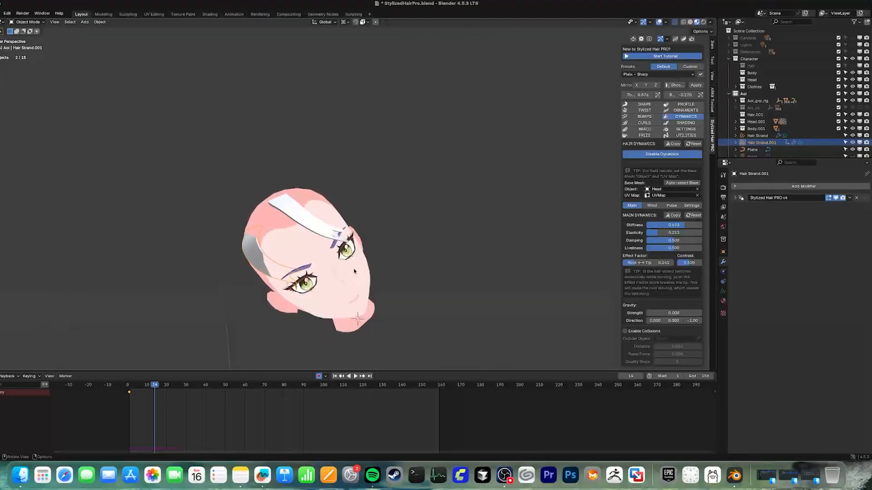
pyautogui.click(625, 331)
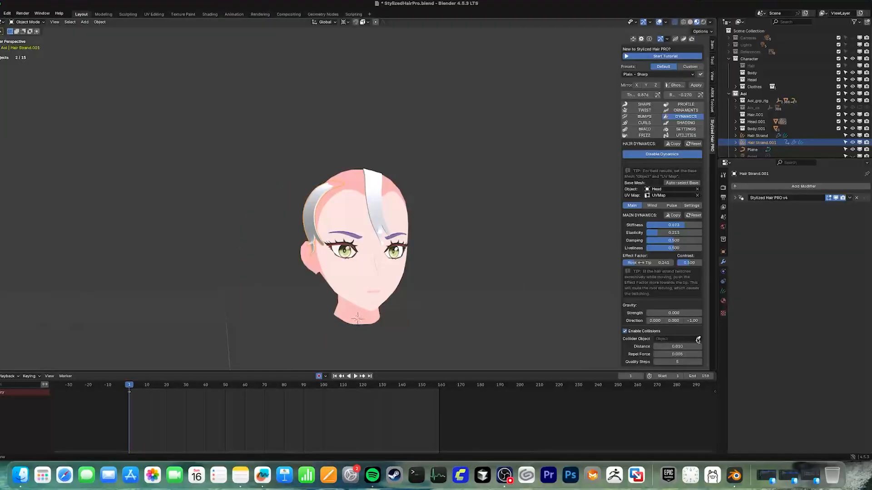
pyautogui.click(360, 271)
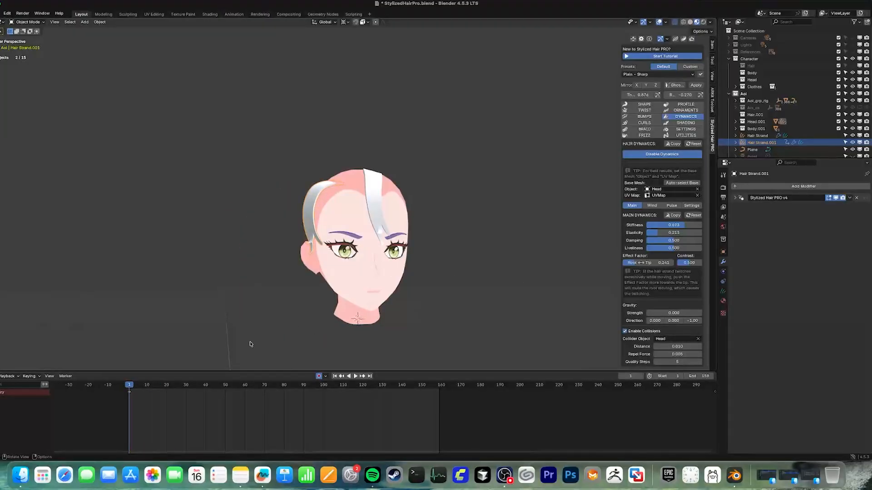
# Set the collision distance to 0.030, repel force to 0.001 and quality steps to 6, and replay the animation
pyautogui.press('space')
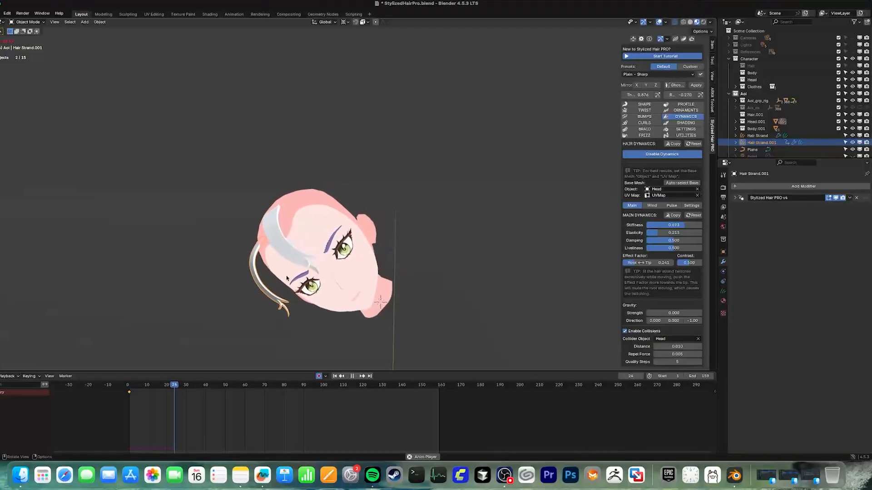
pyautogui.press('space')
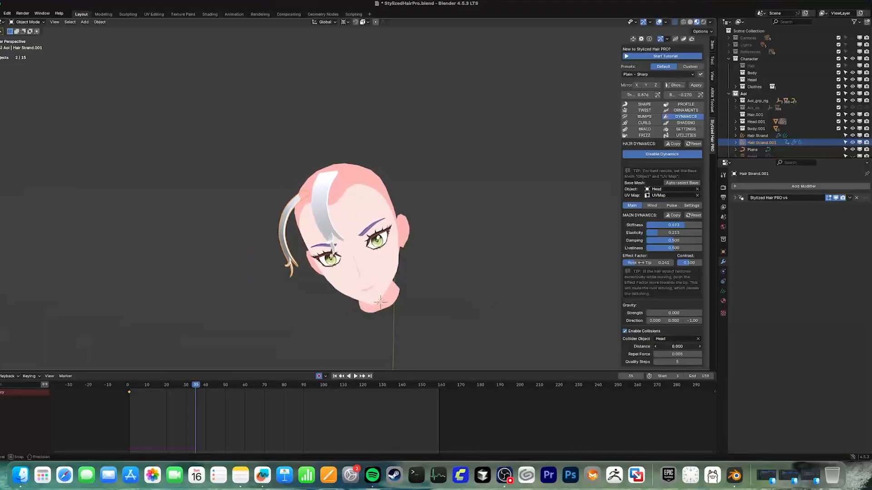
pyautogui.moveTo(677, 346)
pyautogui.mouseDown()
pyautogui.moveTo(688, 346)
pyautogui.moveTo(671, 354)
pyautogui.mouseUp()
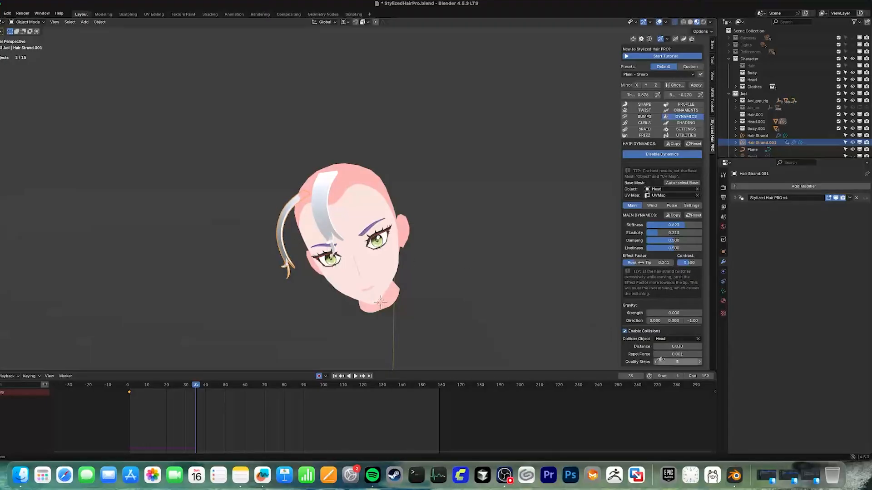
pyautogui.moveTo(676, 361)
pyautogui.mouseDown()
pyautogui.moveTo(687, 362)
pyautogui.moveTo(680, 362)
pyautogui.mouseUp()
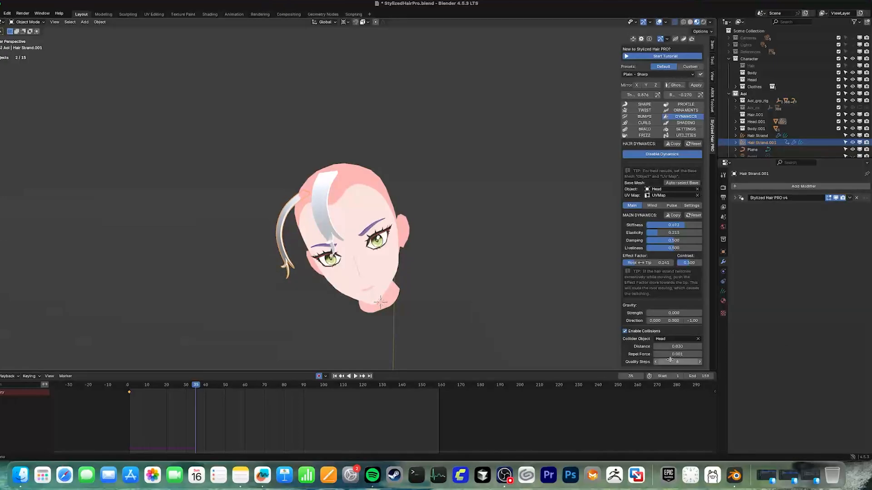
pyautogui.moveTo(197, 385); pyautogui.dragTo(156, 387)
pyautogui.press('Escape')
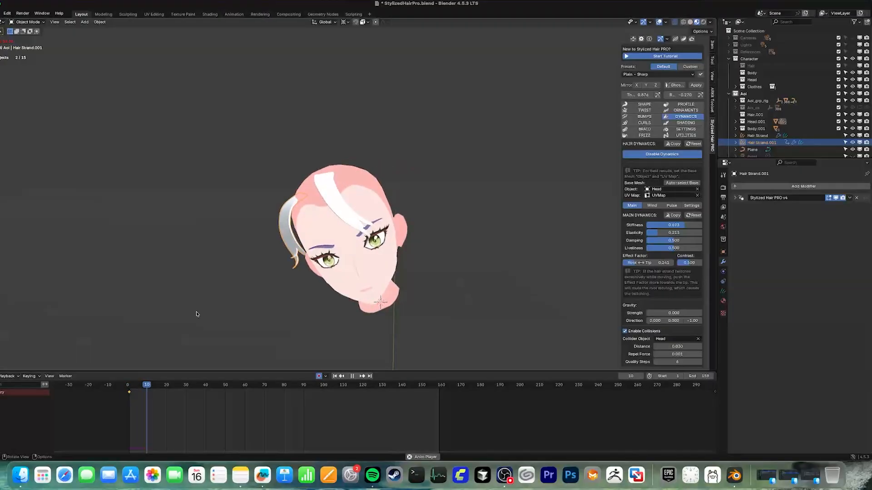
pyautogui.moveTo(344, 268); pyautogui.dragTo(358, 265, button='middle')
pyautogui.press('space')
# Delete the duplicated strand and disable dynamics on the original hair strand
pyautogui.press('Delete')
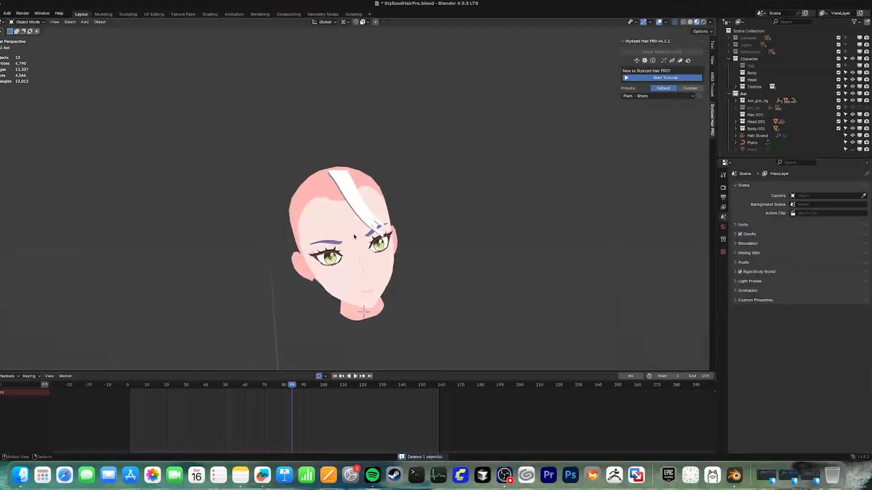
pyautogui.click(361, 215)
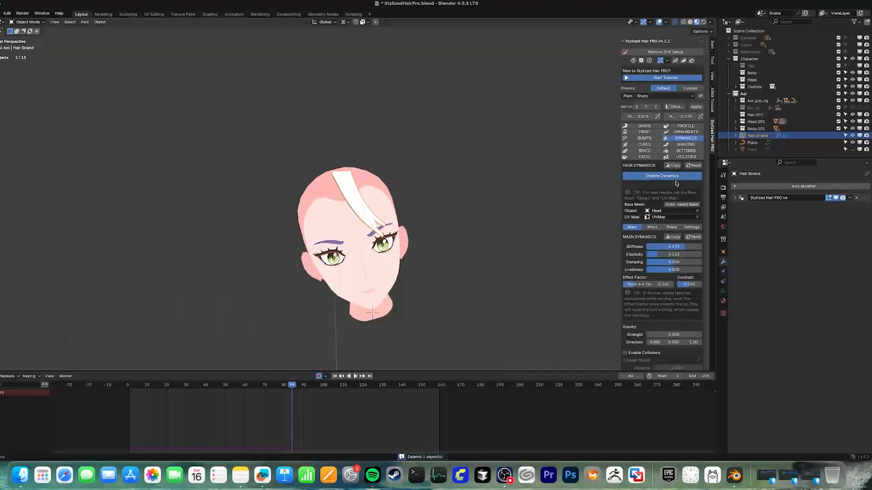
pyautogui.click(658, 177)
pyautogui.press('space')
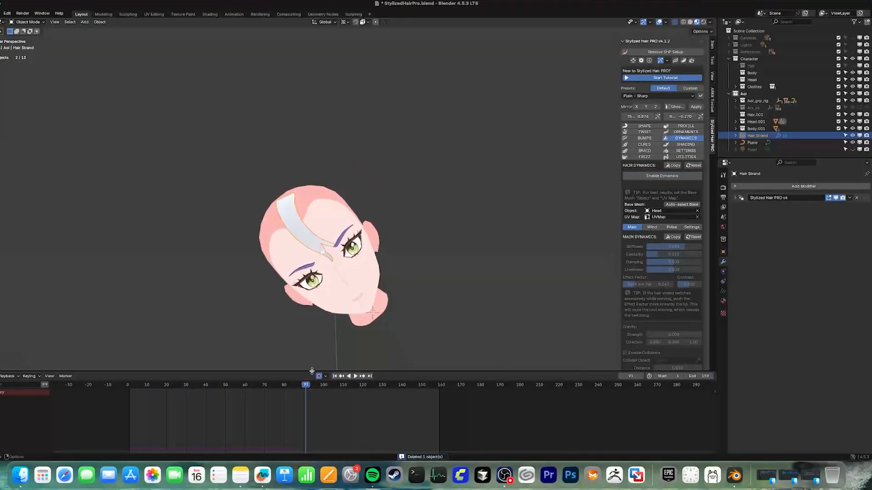
pyautogui.press('Escape')
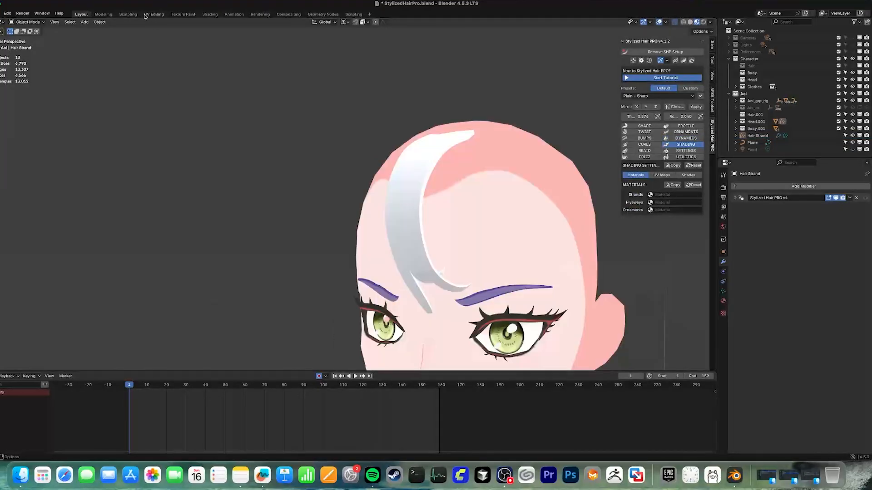
# Switch to the Shading workspace and create a new material named Hair on the hair strand
pyautogui.click(209, 15)
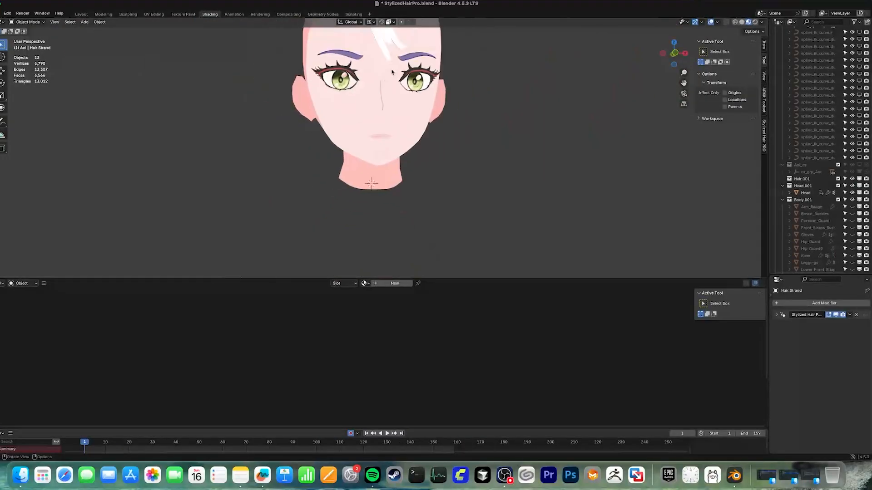
pyautogui.click(380, 284)
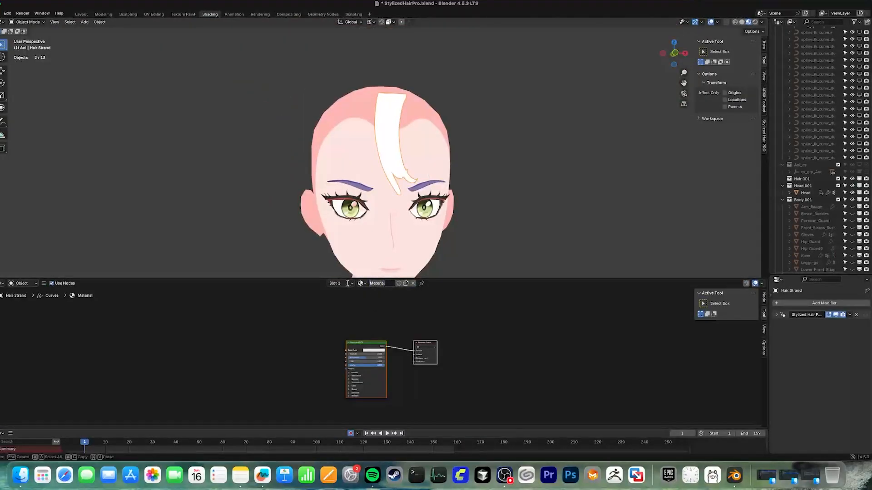
pyautogui.write('Hair')
pyautogui.press('Return')
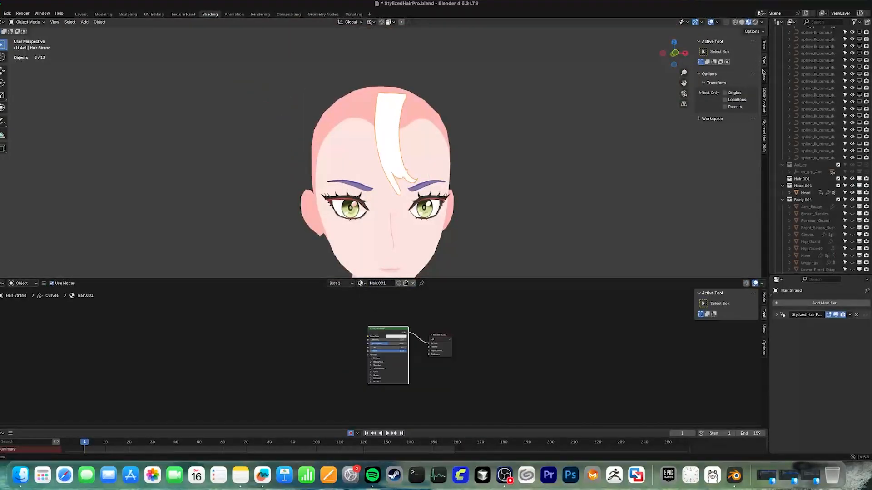
# Assign Hair.001 as the Strands material in the Stylized Hair PRO shading settings
pyautogui.click(764, 136)
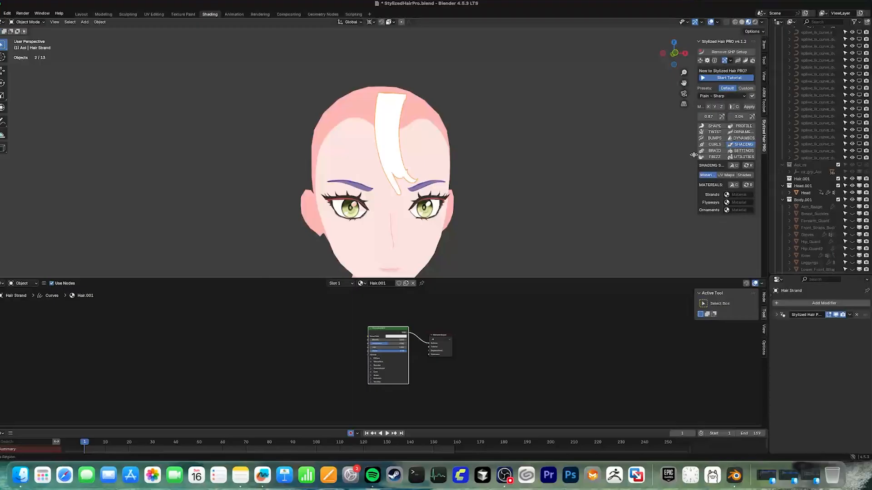
pyautogui.moveTo(694, 155); pyautogui.dragTo(641, 155)
pyautogui.click(679, 195)
pyautogui.write('hair')
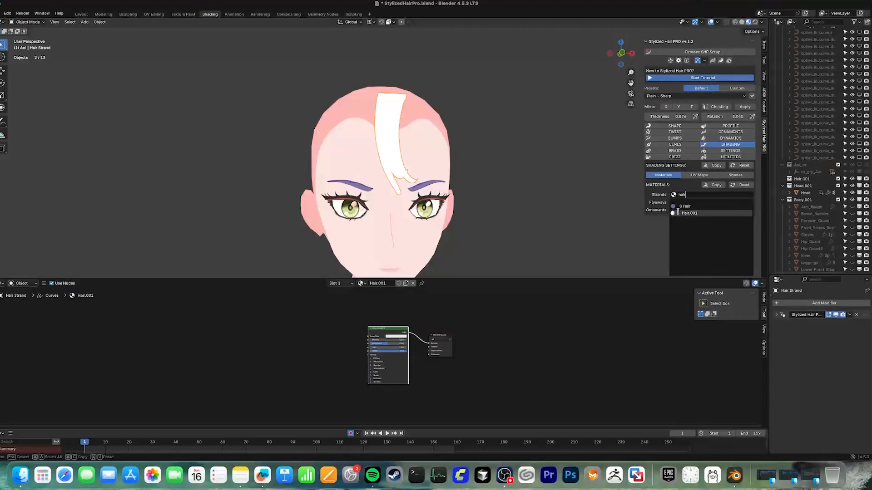
pyautogui.click(691, 214)
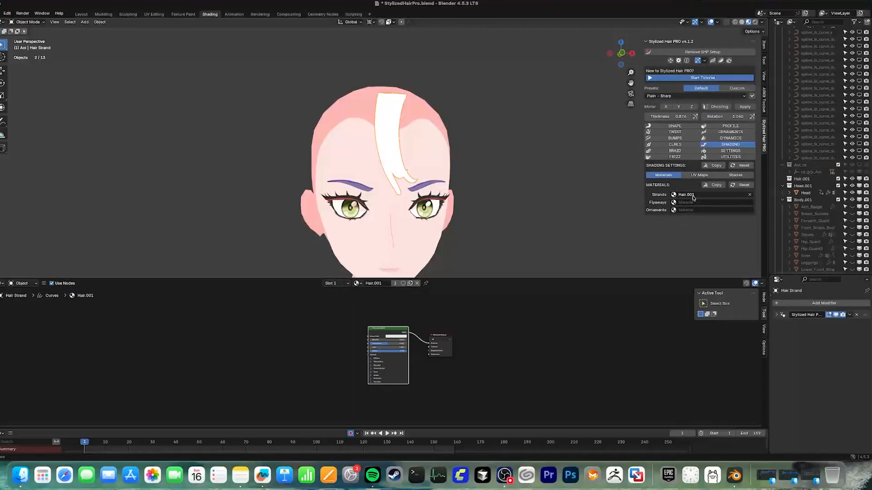
# Add the SHP Shades node group to the hair material, expand its Colors outputs and place it before the Principled BSDF
pyautogui.rightClick(303, 316)
pyautogui.moveTo(298, 314)
pyautogui.write('shp')
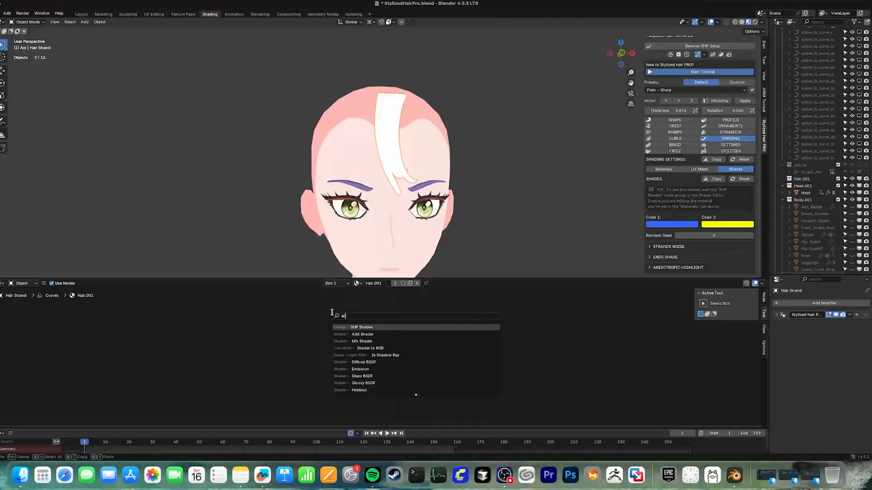
pyautogui.click(361, 327)
pyautogui.click(297, 321)
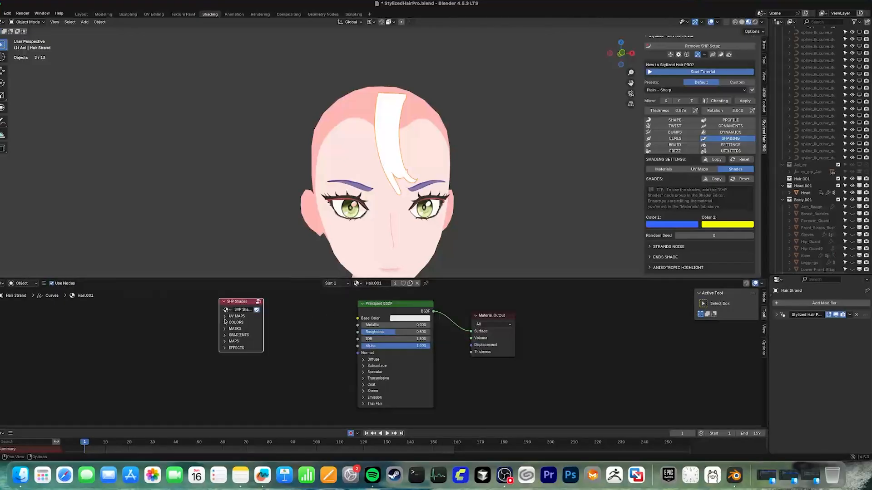
pyautogui.click(226, 323)
pyautogui.moveTo(238, 301); pyautogui.dragTo(195, 299)
pyautogui.rightClick(275, 311)
pyautogui.moveTo(313, 311)
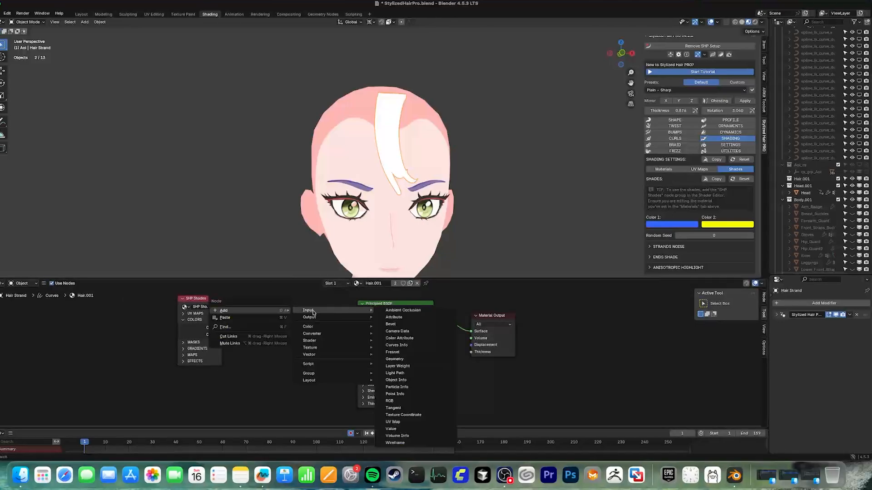
pyautogui.write('muly')
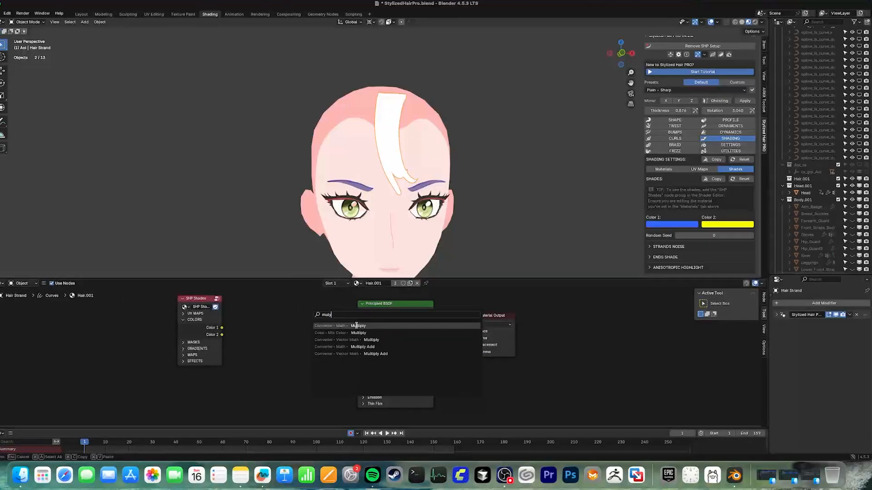
pyautogui.click(279, 321)
# Add a color Mix node blending the SHP Shades Color 1 and Color 2 outputs into the Principled BSDF Base Color
pyautogui.rightClick(281, 318)
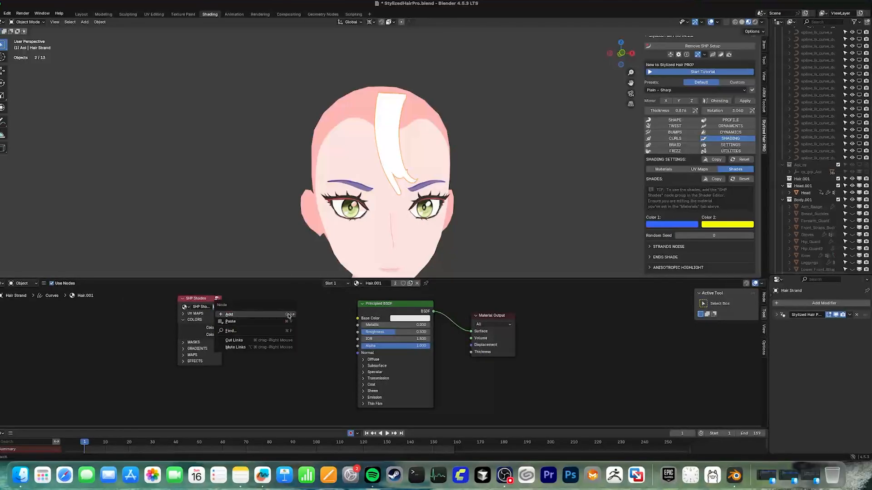
pyautogui.moveTo(290, 318)
pyautogui.write('mix')
pyautogui.press('Return')
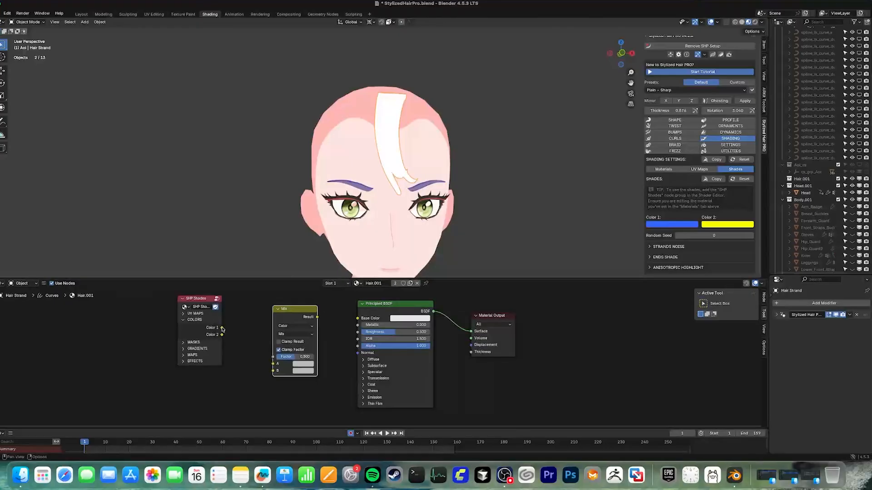
pyautogui.moveTo(295, 309); pyautogui.dragTo(358, 318)
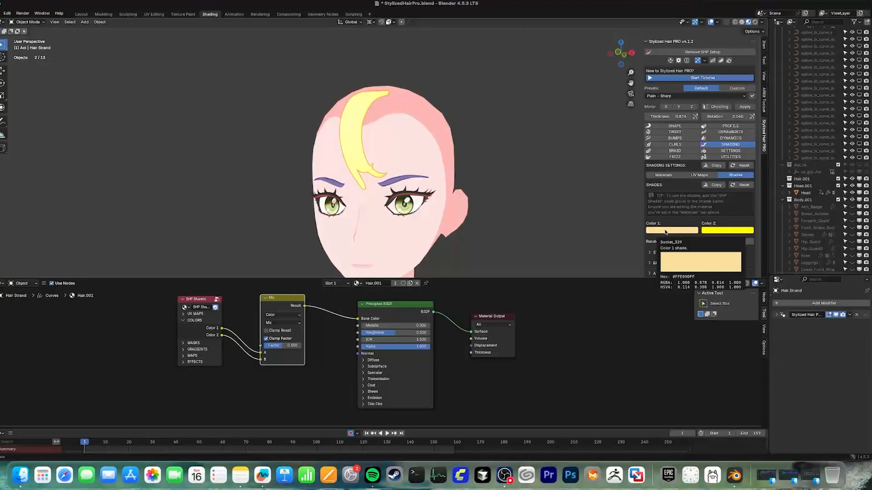
# Set the strand's Color 1 to pale orange and Color 2 to blue, and set the Mix factor to 0.492
pyautogui.click(665, 232)
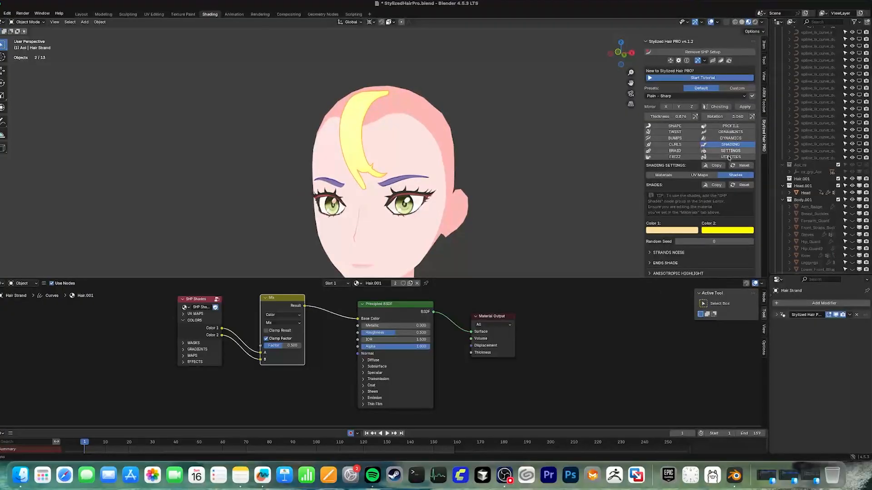
pyautogui.click(727, 231)
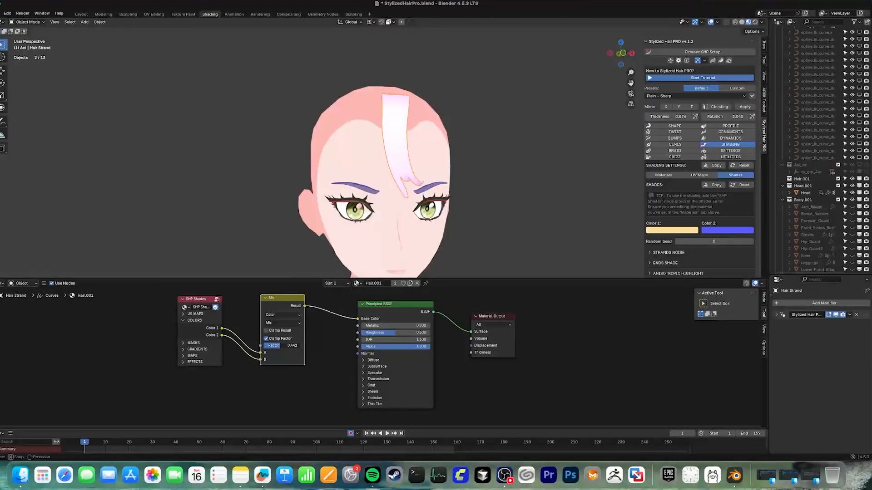
pyautogui.moveTo(278, 345); pyautogui.dragTo(284, 347)
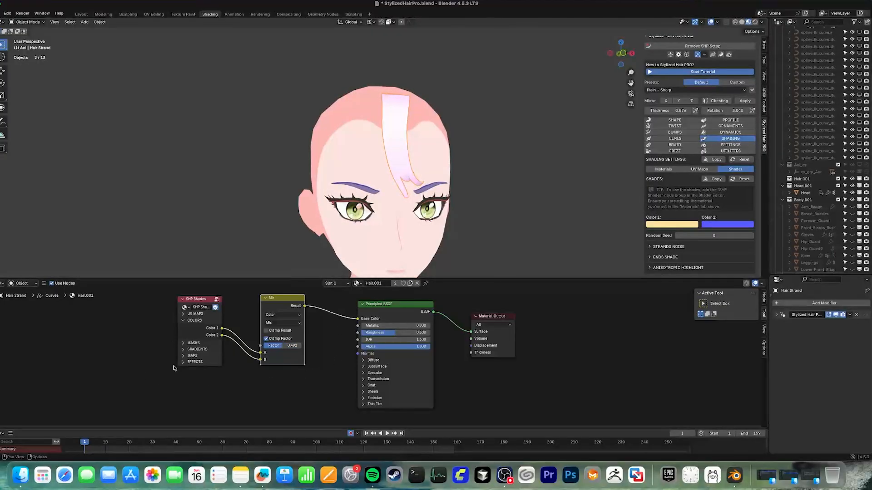
# Connect the SHP Shades Strand gradient to the Mix node's Factor and set its blend mode to Multiply
pyautogui.click(181, 362)
pyautogui.click(185, 355)
pyautogui.click(184, 349)
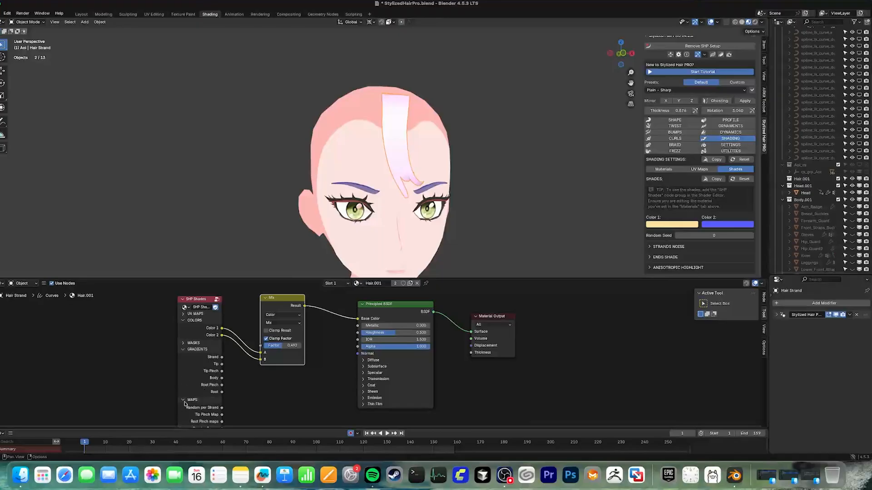
pyautogui.moveTo(221, 357); pyautogui.dragTo(260, 346)
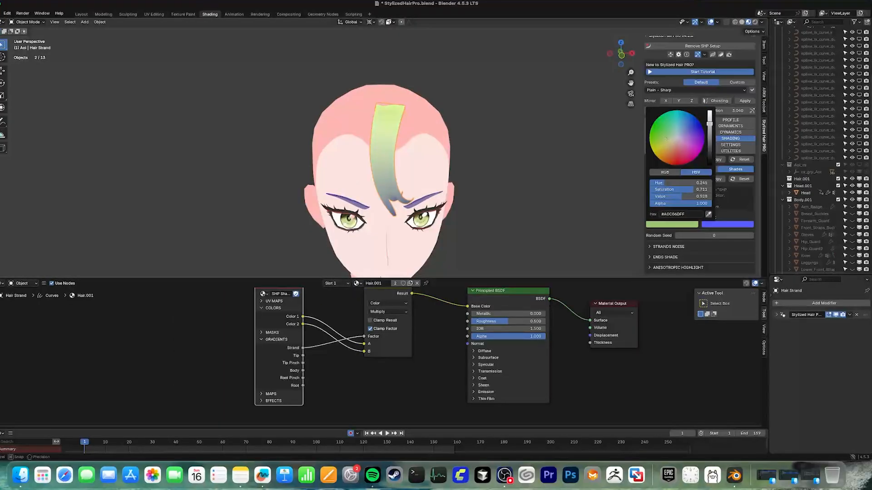
# Recolor the strand gradient with turquoise as Color 1 and magenta as Color 2
pyautogui.moveTo(710, 124)
pyautogui.mouseDown()
pyautogui.moveTo(709, 112)
pyautogui.moveTo(709, 123)
pyautogui.mouseUp()
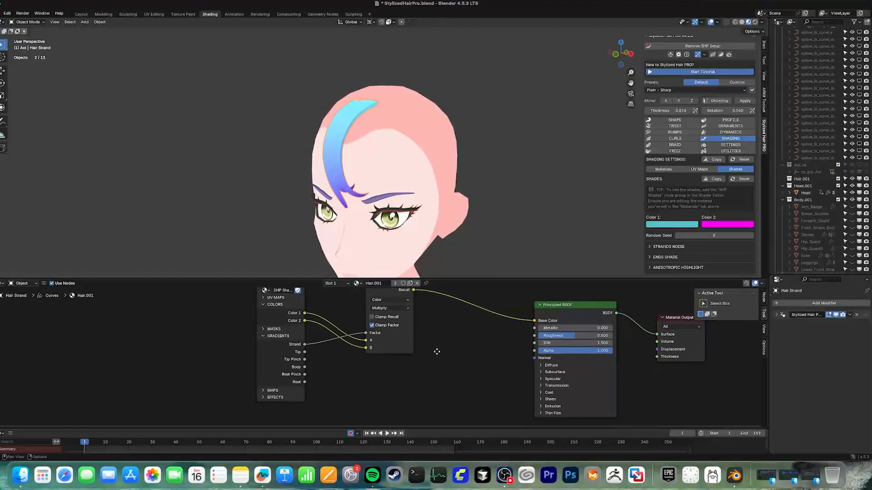
pyautogui.moveTo(436, 351); pyautogui.dragTo(435, 347, button='middle')
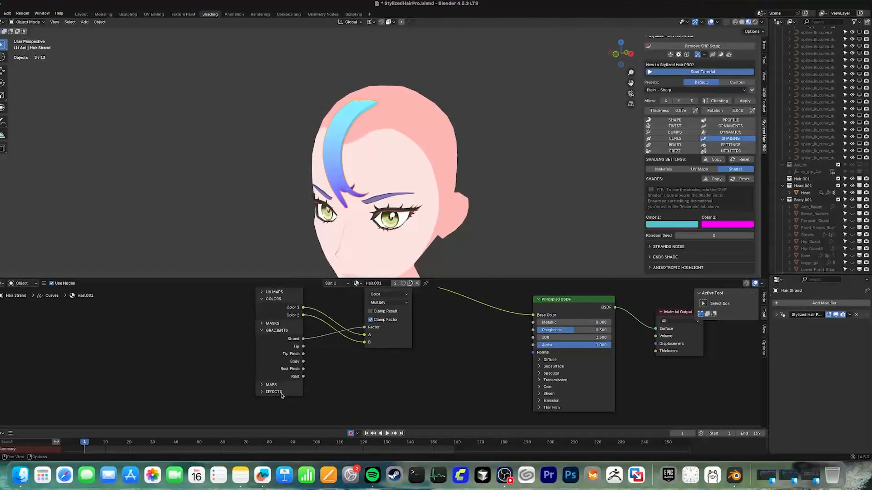
pyautogui.moveTo(344, 162); pyautogui.dragTo(357, 133, button='middle')
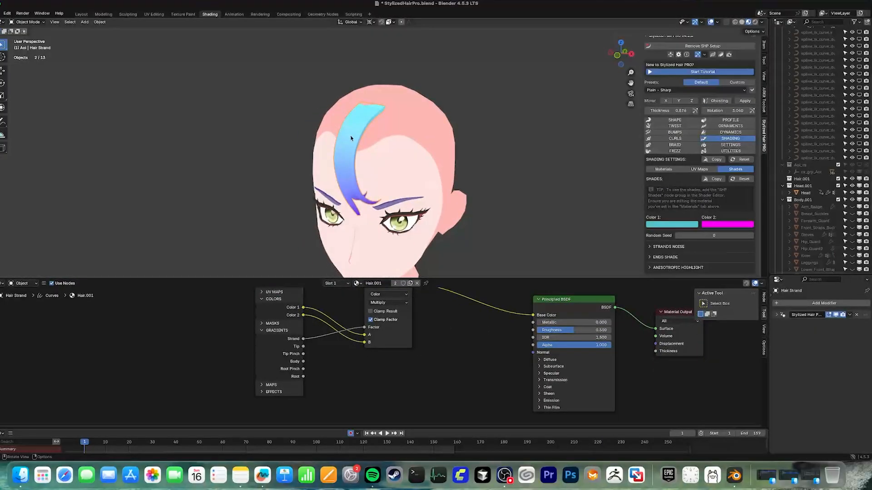
# Insert a second color Multiply node before Base Color and feed the SHP Shades Anisotropic Highlight effect into its B input
pyautogui.click(266, 393)
pyautogui.moveTo(391, 369); pyautogui.dragTo(379, 354, button='middle')
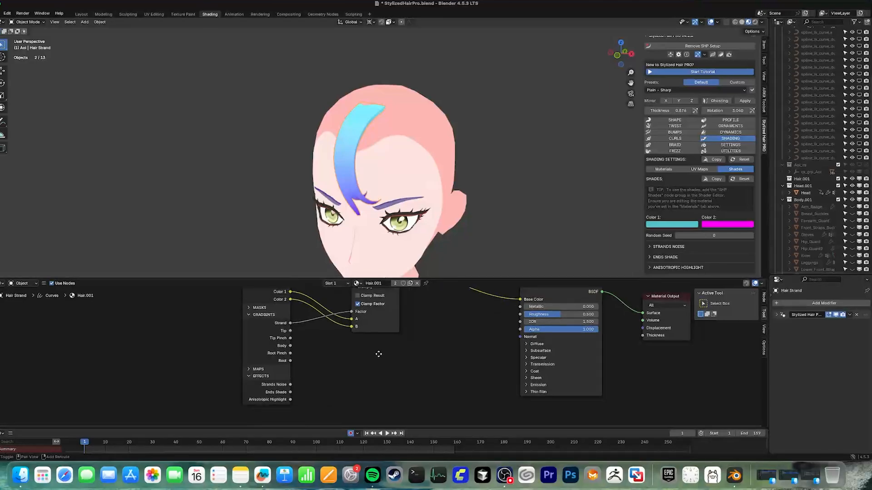
pyautogui.hotkey('shift', 'a')
pyautogui.write('mult')
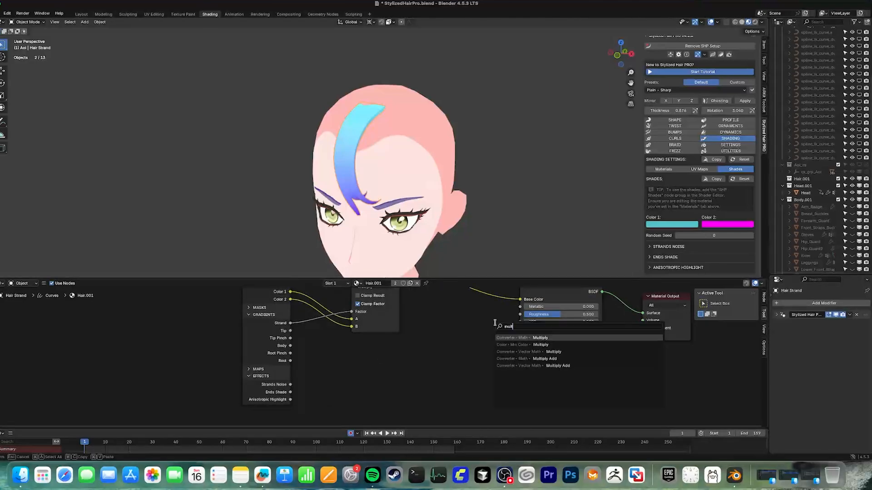
pyautogui.click(518, 338)
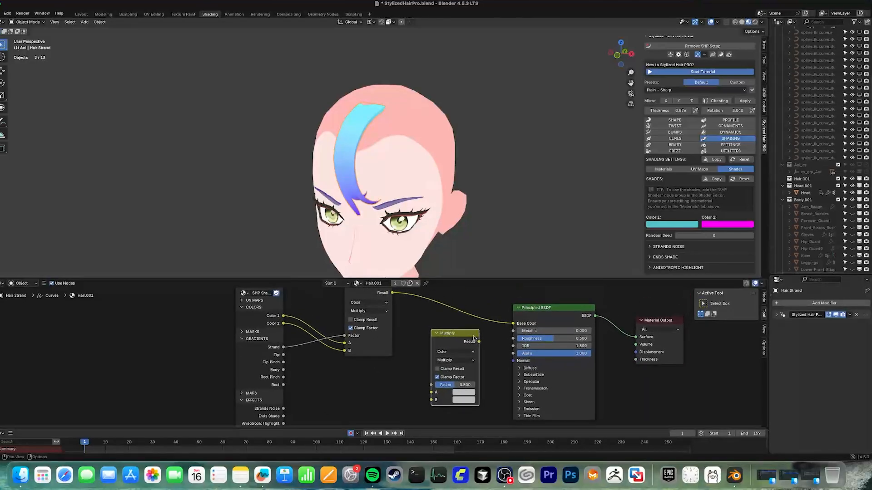
pyautogui.click(457, 303)
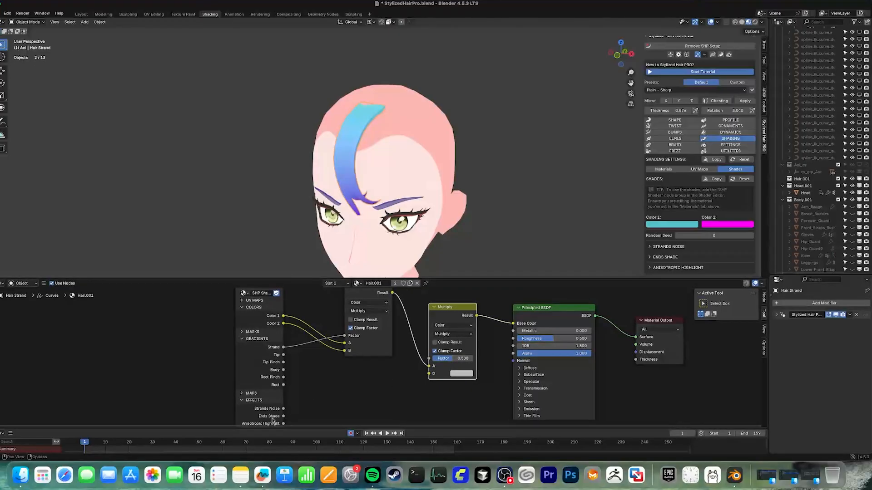
pyautogui.moveTo(293, 409); pyautogui.dragTo(294, 401, button='middle')
pyautogui.moveTo(429, 369); pyautogui.dragTo(430, 365)
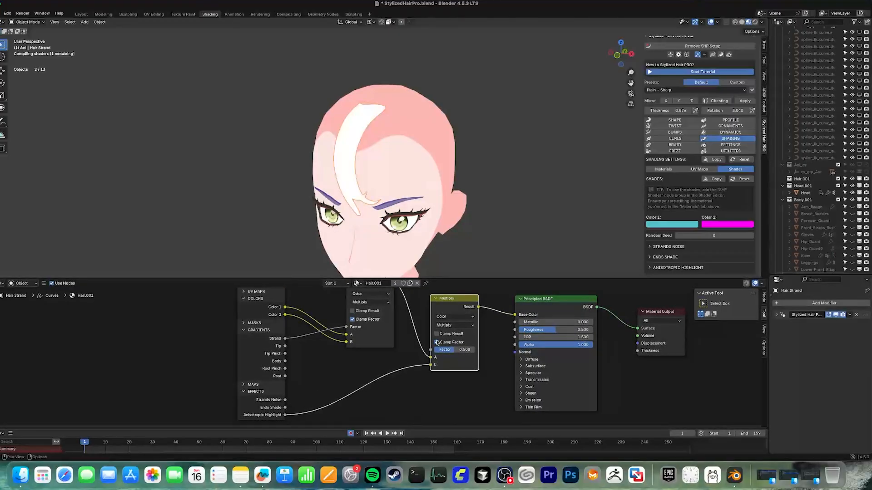
# Adjust the anisotropic highlight: Move Spot 0.322, Spot Size 0.362, Spot Shift 0.540, Brightness 0.669, Detail 0.861 and Distortion about 0.21
pyautogui.moveTo(397, 189); pyautogui.dragTo(401, 138, button='middle')
pyautogui.click(675, 267)
pyautogui.scroll(-3, 678, 224)
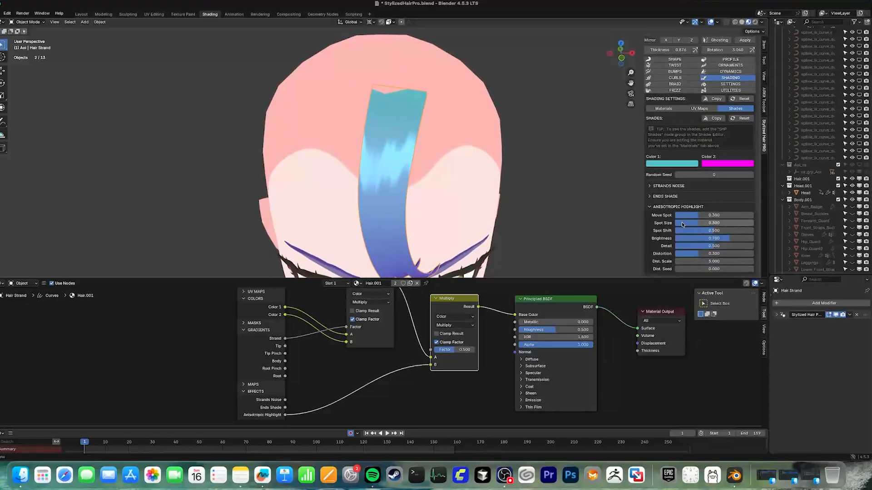
pyautogui.moveTo(702, 215)
pyautogui.mouseDown()
pyautogui.moveTo(723, 216)
pyautogui.moveTo(705, 216)
pyautogui.moveTo(712, 223)
pyautogui.mouseUp()
pyautogui.moveTo(716, 230); pyautogui.dragTo(720, 239)
pyautogui.moveTo(536, 195); pyautogui.dragTo(536, 168, button='middle')
pyautogui.moveTo(708, 254)
pyautogui.mouseDown()
pyautogui.moveTo(724, 254)
pyautogui.moveTo(708, 253)
pyautogui.mouseUp()
pyautogui.moveTo(719, 246); pyautogui.dragTo(748, 246)
pyautogui.moveTo(708, 254); pyautogui.dragTo(712, 254)
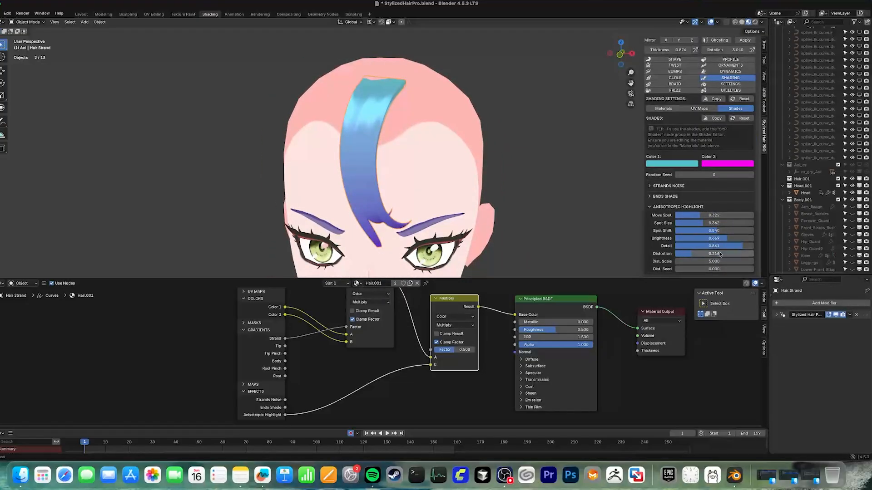
pyautogui.moveTo(522, 182); pyautogui.dragTo(550, 186, button='middle')
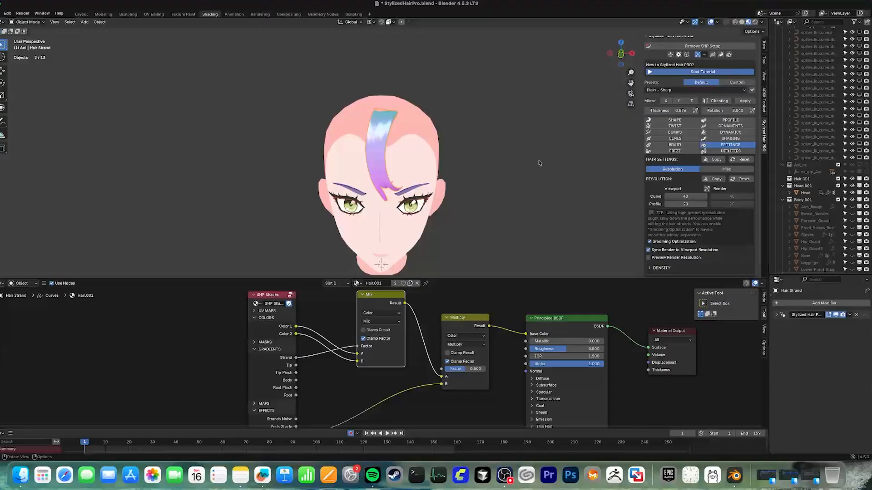
# Try the default Ponytail preset on the hair strand
pyautogui.click(656, 90)
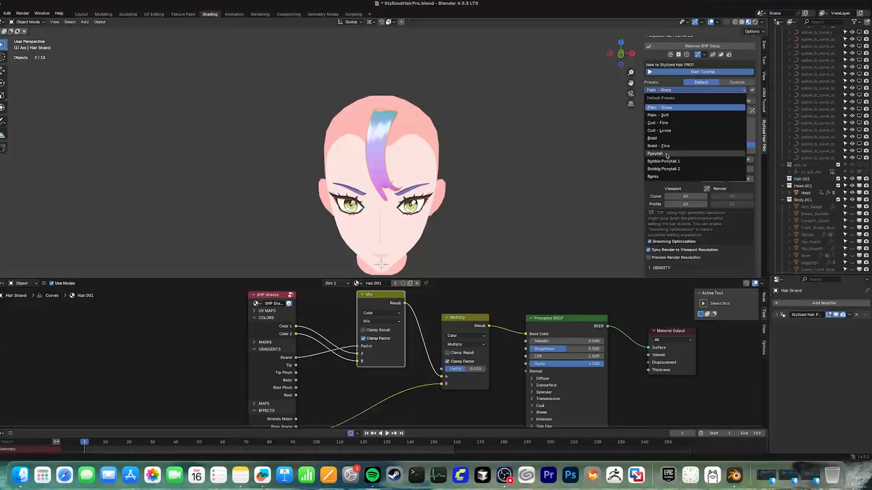
pyautogui.click(667, 155)
pyautogui.click(752, 91)
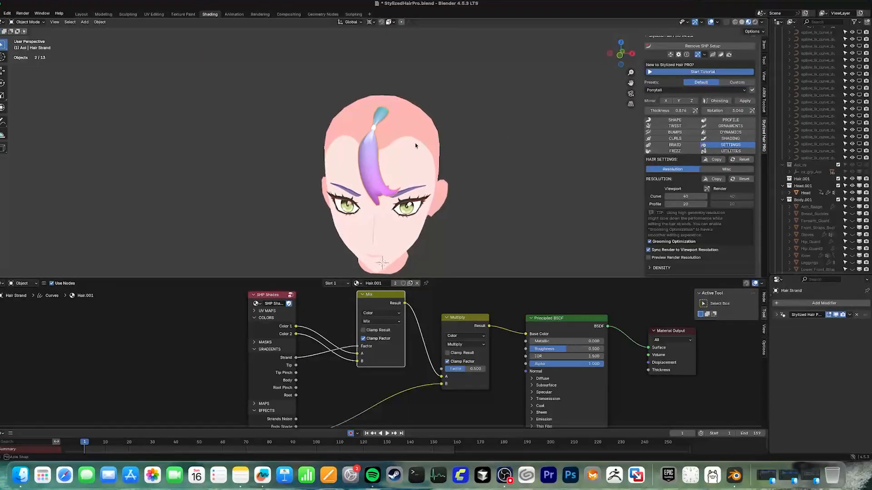
pyautogui.moveTo(506, 132)
pyautogui.mouseDown(button='middle')
pyautogui.moveTo(432, 138)
pyautogui.moveTo(471, 148)
pyautogui.moveTo(434, 146)
pyautogui.moveTo(430, 157)
pyautogui.mouseUp(button='middle')
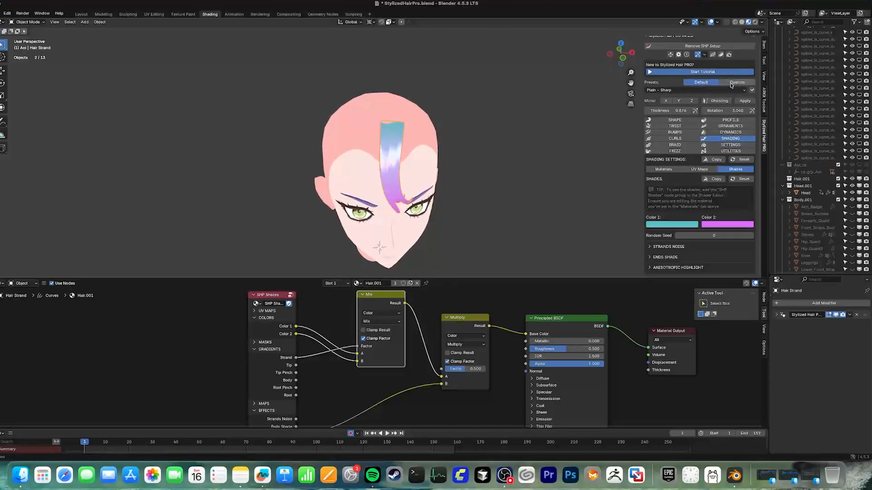
# Examine the options for saving the current hair as a custom preset, cancel without saving and return to the default presets
pyautogui.click(731, 84)
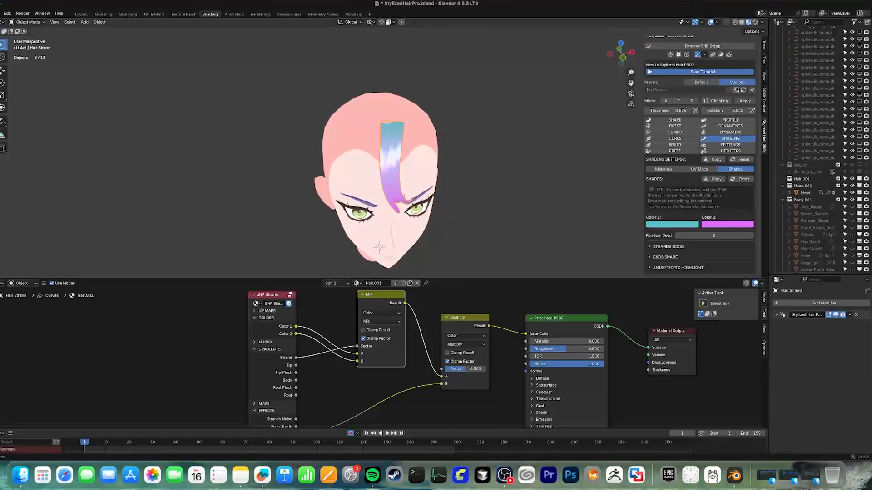
pyautogui.click(737, 90)
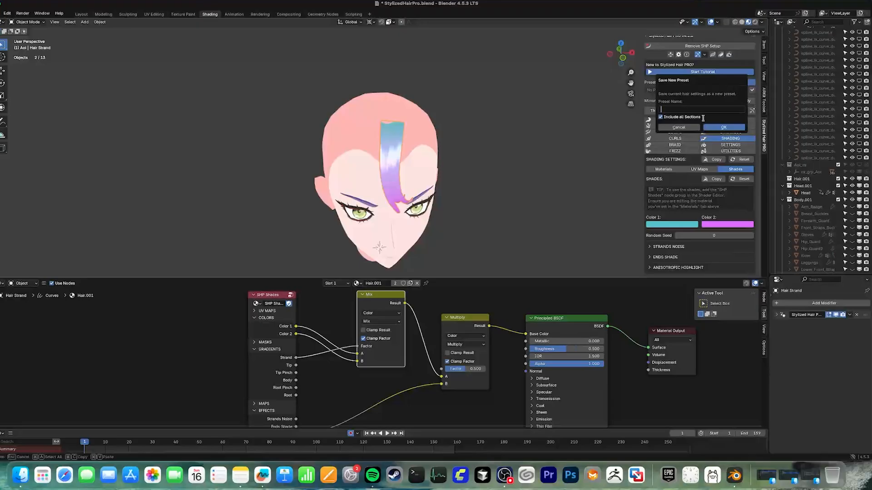
pyautogui.click(686, 128)
pyautogui.click(701, 82)
pyautogui.moveTo(472, 104); pyautogui.dragTo(485, 120, button='middle')
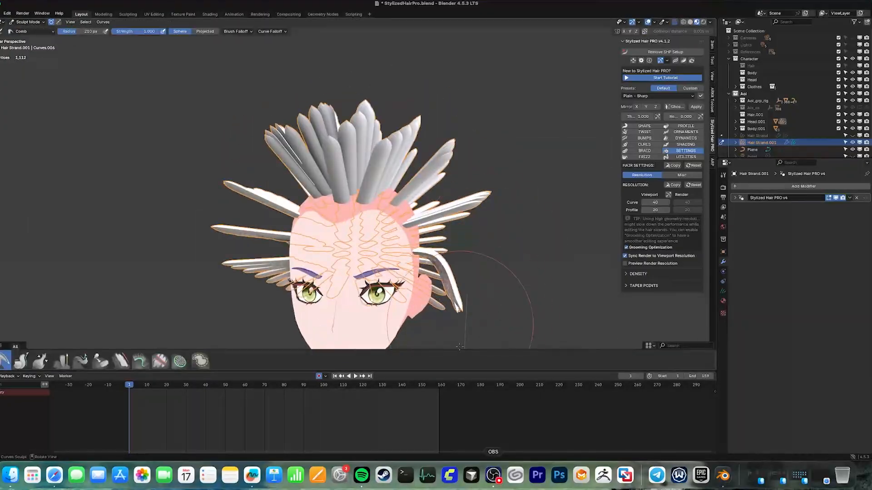
# Groom the strands around the ear downward and adjust individual strands there in Edit Mode
pyautogui.click(20, 361)
pyautogui.press('Tab')
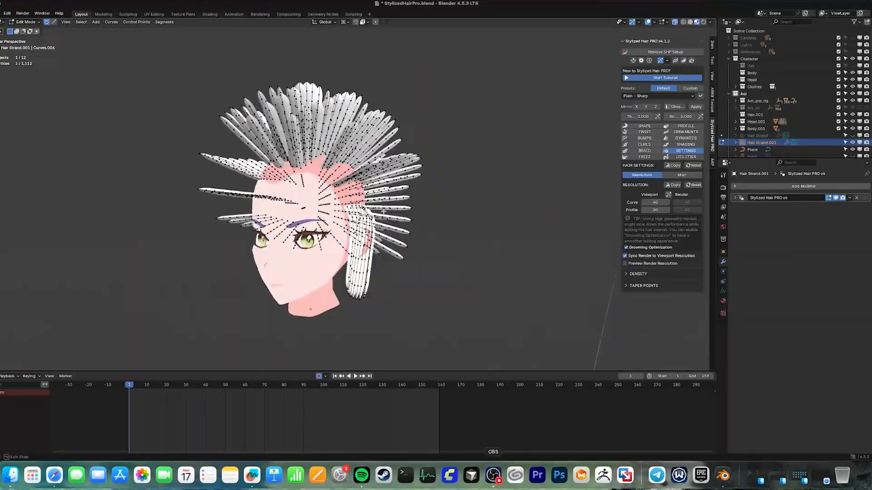
pyautogui.moveTo(449, 216)
pyautogui.mouseDown(button='middle')
pyautogui.moveTo(380, 215)
pyautogui.moveTo(408, 265)
pyautogui.moveTo(372, 224)
pyautogui.moveTo(341, 289)
pyautogui.moveTo(412, 253)
pyautogui.moveTo(334, 210)
pyautogui.moveTo(301, 159)
pyautogui.mouseUp(button='middle')
pyautogui.press('Tab')
pyautogui.press('Tab')
pyautogui.press('Tab')
pyautogui.press('Tab')
pyautogui.press('Tab')
pyautogui.press('Tab')
pyautogui.press('Tab')
pyautogui.press('Tab')
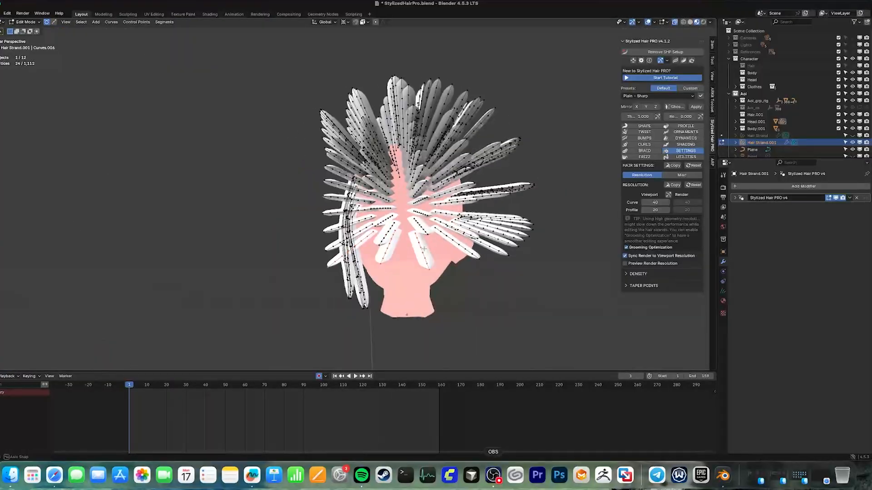
# Comb the lowest row of strands at the back of the head down over the neck
pyautogui.press('Tab')
pyautogui.moveTo(423, 249)
pyautogui.mouseDown(button='middle')
pyautogui.moveTo(385, 256)
pyautogui.moveTo(394, 171)
pyautogui.mouseUp(button='middle')
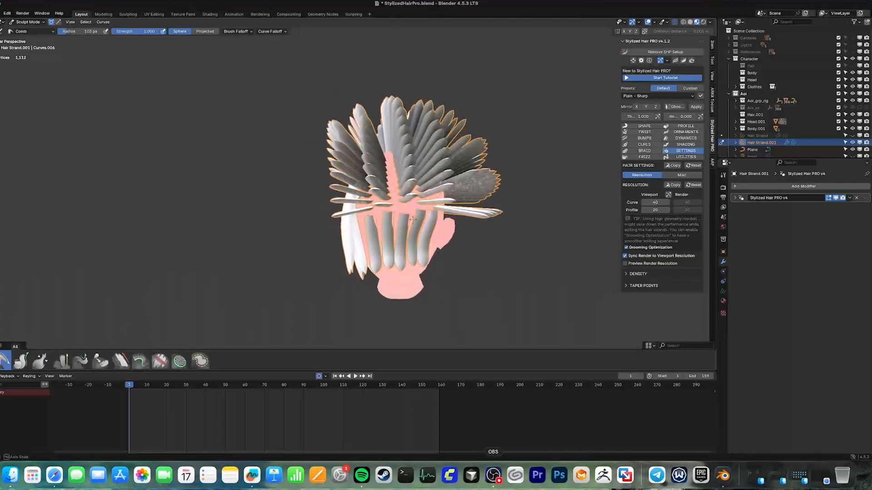
pyautogui.moveTo(412, 220); pyautogui.dragTo(449, 232, button='middle')
pyautogui.scroll(5, 399, 205)
pyautogui.click(21, 361)
pyautogui.moveTo(422, 190); pyautogui.dragTo(427, 222, button='middle')
# Rotate and comb individual strands in the lowest back row so they hang evenly
pyautogui.press('Tab')
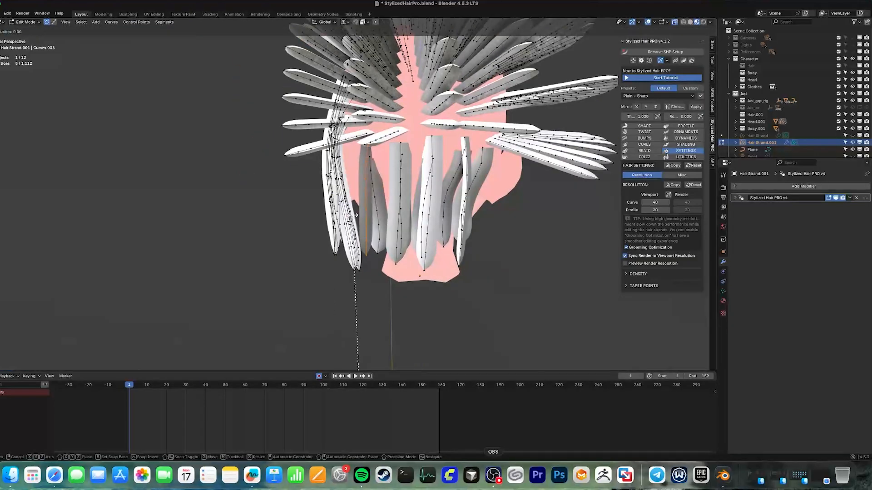
pyautogui.press('Tab')
pyautogui.click(3, 361)
pyautogui.press('Tab')
pyautogui.moveTo(422, 182)
pyautogui.mouseDown(button='middle')
pyautogui.moveTo(434, 173)
pyautogui.moveTo(409, 150)
pyautogui.moveTo(447, 152)
pyautogui.moveTo(404, 150)
pyautogui.mouseUp(button='middle')
pyautogui.press('Tab')
pyautogui.press('Tab')
# Duplicate two strands within the lowest back row to fill its gaps
pyautogui.hotkey('shift', 'd')
pyautogui.click(423, 144)
pyautogui.hotkey('shift', 'd')
pyautogui.click(414, 144)
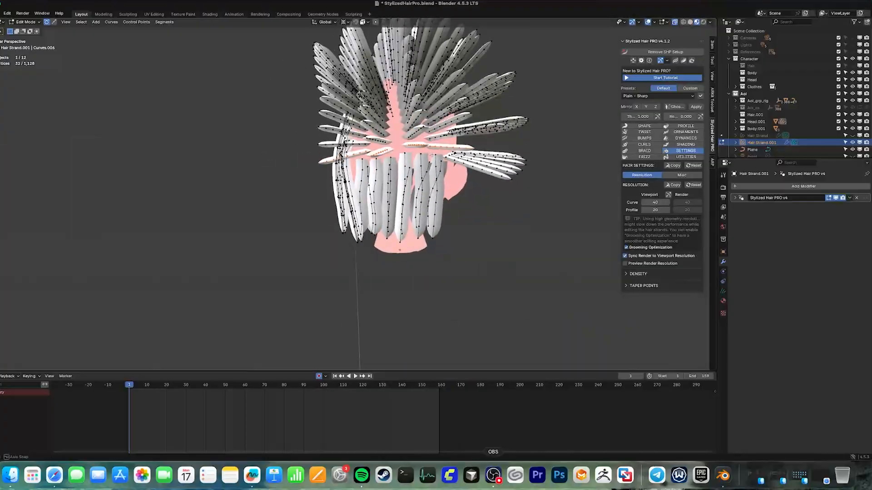
# Groom the lower back row and duplicate three more strands to fill the gaps toward the side
pyautogui.press('Tab')
pyautogui.moveTo(457, 243)
pyautogui.mouseDown(button='middle')
pyautogui.moveTo(306, 234)
pyautogui.moveTo(430, 230)
pyautogui.moveTo(409, 223)
pyautogui.moveTo(459, 181)
pyautogui.mouseUp(button='middle')
pyautogui.click(20, 361)
pyautogui.press('Tab')
pyautogui.hotkey('shift', 'd')
pyautogui.click(454, 136)
pyautogui.moveTo(454, 136)
pyautogui.mouseDown(button='middle')
pyautogui.moveTo(422, 132)
pyautogui.moveTo(451, 113)
pyautogui.mouseUp(button='middle')
pyautogui.hotkey('shift', 'd')
pyautogui.click(459, 118)
pyautogui.hotkey('shift', 'd')
pyautogui.click(447, 116)
pyautogui.press('Tab')
# Comb the next row of strands behind the ear down over the lower row, resizing the brush as needed
pyautogui.press('Tab')
pyautogui.moveTo(458, 191)
pyautogui.mouseDown(button='middle')
pyautogui.moveTo(479, 237)
pyautogui.moveTo(399, 200)
pyautogui.moveTo(345, 227)
pyautogui.moveTo(422, 223)
pyautogui.moveTo(393, 218)
pyautogui.mouseUp(button='middle')
pyautogui.press('Tab')
pyautogui.click(7, 360)
pyautogui.press('Tab')
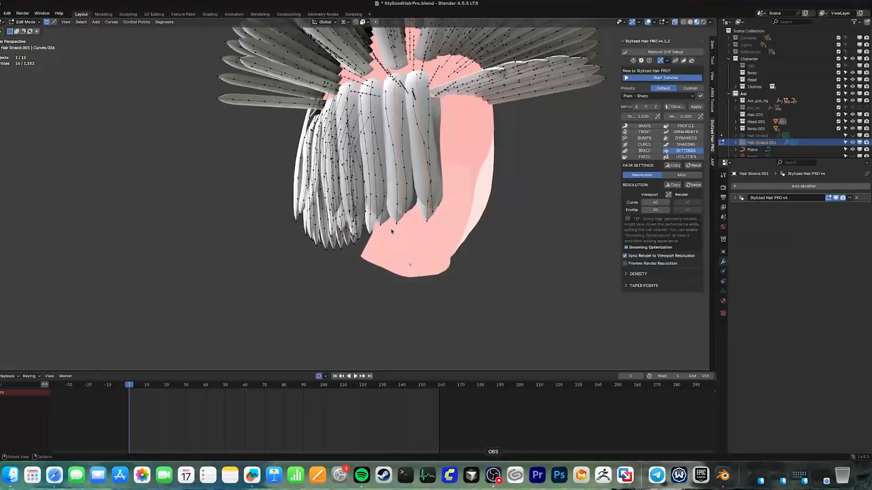
pyautogui.press('Tab')
pyautogui.press('f')
pyautogui.moveTo(459, 222)
pyautogui.mouseDown(button='middle')
pyautogui.moveTo(377, 226)
pyautogui.moveTo(295, 191)
pyautogui.mouseUp(button='middle')
pyautogui.click(390, 226)
# Comb the second row across the back of the head down and adjust its individual strands
pyautogui.press('Tab')
pyautogui.press('Tab')
pyautogui.moveTo(363, 195)
pyautogui.mouseDown(button='middle')
pyautogui.moveTo(277, 177)
pyautogui.moveTo(391, 186)
pyautogui.mouseUp(button='middle')
pyautogui.click(21, 360)
pyautogui.moveTo(348, 259); pyautogui.dragTo(454, 247, button='middle')
pyautogui.press('Tab')
pyautogui.press('Tab')
pyautogui.press('f')
pyautogui.press('Tab')
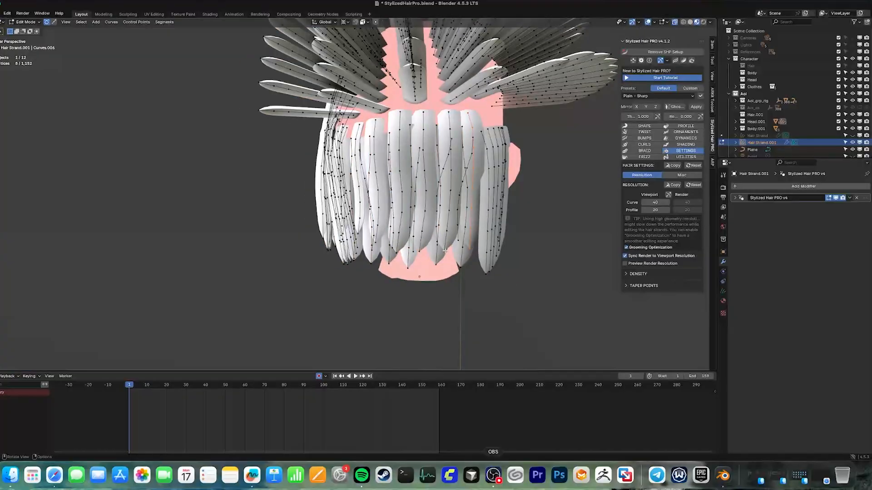
# Comb the protruding strands on the opposite side of the head down over the lower layer
pyautogui.press('Tab')
pyautogui.moveTo(400, 245)
pyautogui.mouseDown(button='middle')
pyautogui.moveTo(382, 247)
pyautogui.moveTo(373, 200)
pyautogui.mouseUp(button='middle')
pyautogui.moveTo(372, 200); pyautogui.dragTo(317, 195, button='middle')
pyautogui.press('Tab')
pyautogui.moveTo(409, 195)
pyautogui.mouseDown(button='middle')
pyautogui.moveTo(390, 205)
pyautogui.moveTo(299, 191)
pyautogui.moveTo(400, 218)
pyautogui.moveTo(222, 176)
pyautogui.mouseUp(button='middle')
pyautogui.press('Tab')
pyautogui.click(4, 361)
pyautogui.click(21, 360)
pyautogui.click(4, 360)
pyautogui.press('Tab')
pyautogui.press('Tab')
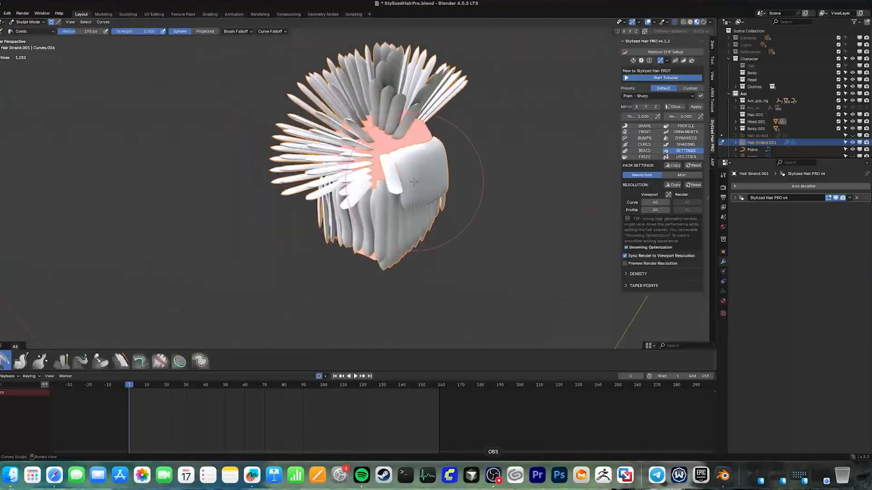
# Groom the remaining side strands down beside the face, switching to Edit Mode to correct single strands
pyautogui.click(21, 360)
pyautogui.moveTo(409, 217)
pyautogui.mouseDown(button='middle')
pyautogui.moveTo(345, 218)
pyautogui.moveTo(440, 262)
pyautogui.moveTo(400, 254)
pyautogui.moveTo(407, 274)
pyautogui.moveTo(386, 268)
pyautogui.moveTo(294, 189)
pyautogui.moveTo(318, 214)
pyautogui.moveTo(300, 195)
pyautogui.mouseUp(button='middle')
pyautogui.click(4, 360)
pyautogui.press('Tab')
pyautogui.press('Tab')
pyautogui.press('Tab')
pyautogui.press('Tab')
pyautogui.click(21, 361)
pyautogui.press('Tab')
pyautogui.press('Tab')
pyautogui.press('Tab')
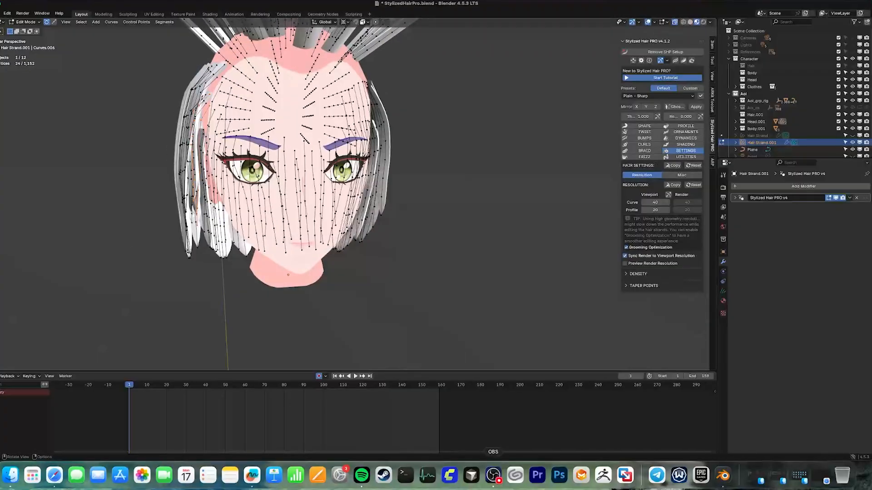
# Refine the placement and flow of the strands framing the cheek
pyautogui.scroll(4, 300, 196)
pyautogui.moveTo(227, 141)
pyautogui.mouseDown(button='middle')
pyautogui.moveTo(330, 135)
pyautogui.moveTo(267, 268)
pyautogui.moveTo(308, 218)
pyautogui.mouseUp(button='middle')
pyautogui.press('Tab')
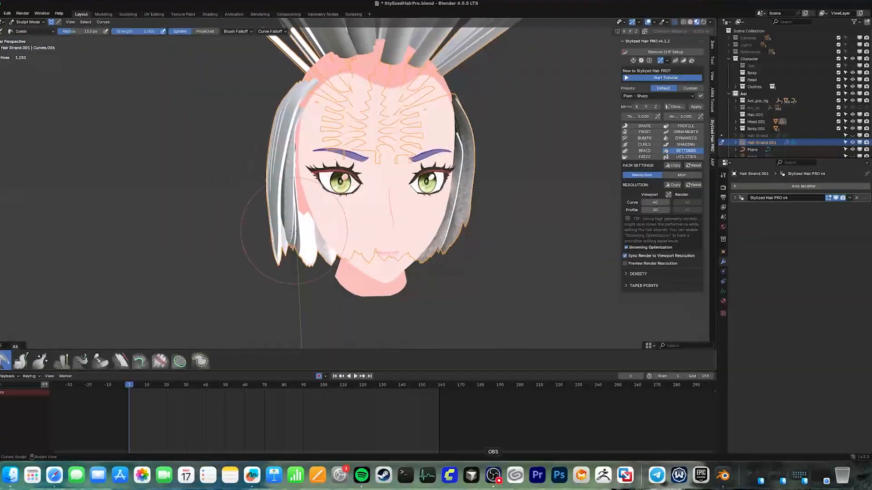
pyautogui.press('Tab')
pyautogui.scroll(4, 307, 218)
pyautogui.scroll(-4, 285, 174)
pyautogui.press('Tab')
# Adjust the face-framing strands from the other side in Edit Mode and Sculpt Mode
pyautogui.press('Tab')
pyautogui.moveTo(285, 175)
pyautogui.mouseDown(button='middle')
pyautogui.moveTo(400, 271)
pyautogui.moveTo(415, 129)
pyautogui.moveTo(438, 266)
pyautogui.moveTo(505, 286)
pyautogui.mouseUp(button='middle')
pyautogui.press('Tab')
pyautogui.press('Tab')
pyautogui.press('Tab')
pyautogui.press('Tab')
pyautogui.moveTo(431, 120); pyautogui.dragTo(456, 124, button='middle')
pyautogui.scroll(-3, 456, 125)
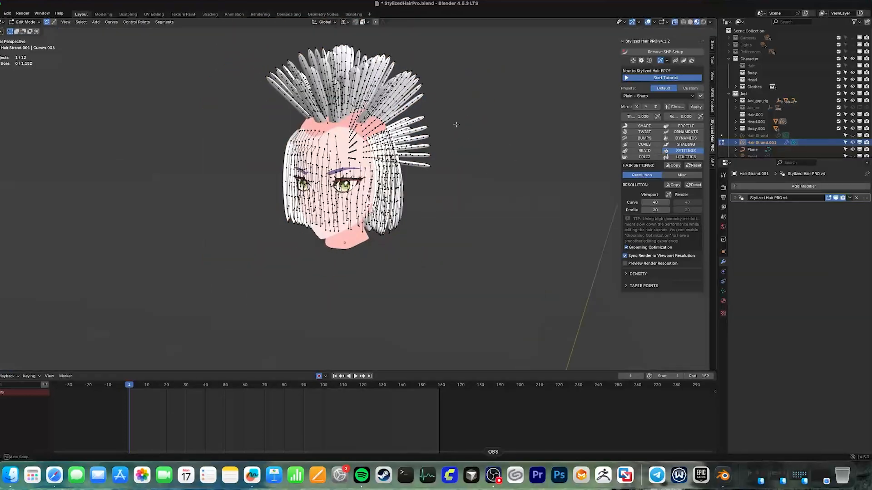
# Switch the viewport to solid shading and comb the raised side strands down to chin length
pyautogui.press('Tab')
pyautogui.moveTo(428, 91); pyautogui.dragTo(378, 166, button='middle')
pyautogui.moveTo(288, 169); pyautogui.dragTo(432, 245, button='middle')
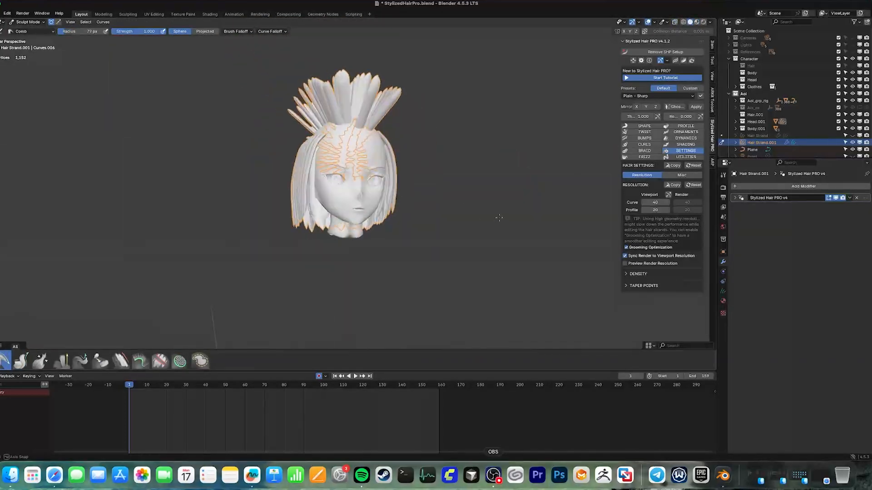
pyautogui.scroll(3, 498, 218)
pyautogui.moveTo(499, 218); pyautogui.dragTo(295, 254, button='middle')
pyautogui.press('Tab')
pyautogui.press('Tab')
pyautogui.scroll(2, 291, 216)
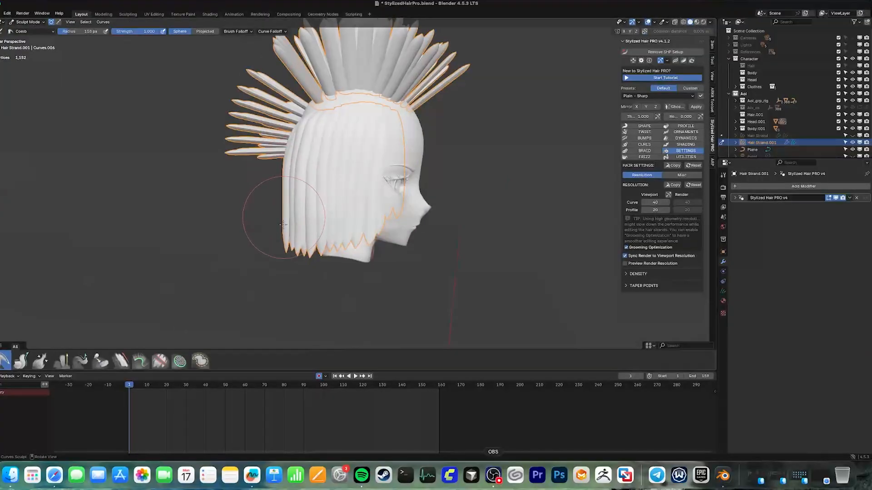
# Comb the remaining raised strands at the back of the head down over the lower rows
pyautogui.scroll(3, 483, 193)
pyautogui.press('Tab')
pyautogui.moveTo(290, 217)
pyautogui.mouseDown(button='middle')
pyautogui.moveTo(482, 193)
pyautogui.moveTo(464, 175)
pyautogui.moveTo(333, 134)
pyautogui.moveTo(317, 148)
pyautogui.moveTo(383, 105)
pyautogui.mouseUp(button='middle')
pyautogui.press('Tab')
pyautogui.press('Tab')
pyautogui.press('Tab')
pyautogui.press('Tab')
# Select whole linked strands, remove the surplus ones and move individual strands into place
pyautogui.press('l')
pyautogui.moveTo(311, 121)
pyautogui.mouseDown(button='middle')
pyautogui.moveTo(459, 102)
pyautogui.moveTo(313, 118)
pyautogui.moveTo(321, 146)
pyautogui.moveTo(428, 222)
pyautogui.moveTo(312, 147)
pyautogui.moveTo(462, 173)
pyautogui.moveTo(376, 183)
pyautogui.mouseUp(button='middle')
pyautogui.click(418, 87)
pyautogui.press('g')
pyautogui.click(420, 91)
pyautogui.click(300, 123)
pyautogui.press('Tab')
pyautogui.scroll(-4, 462, 173)
pyautogui.press('Tab')
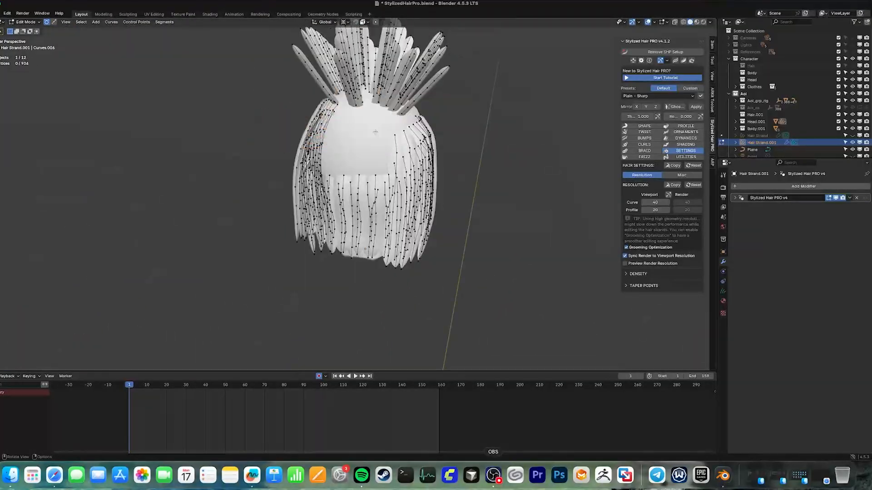
# Add new strands over the sparse area at the back of the head
pyautogui.press('Tab')
pyautogui.moveTo(375, 132)
pyautogui.mouseDown(button='middle')
pyautogui.moveTo(349, 136)
pyautogui.moveTo(443, 124)
pyautogui.moveTo(358, 205)
pyautogui.mouseUp(button='middle')
pyautogui.click(140, 361)
pyautogui.click(355, 137)
pyautogui.press('Tab')
pyautogui.press('Tab')
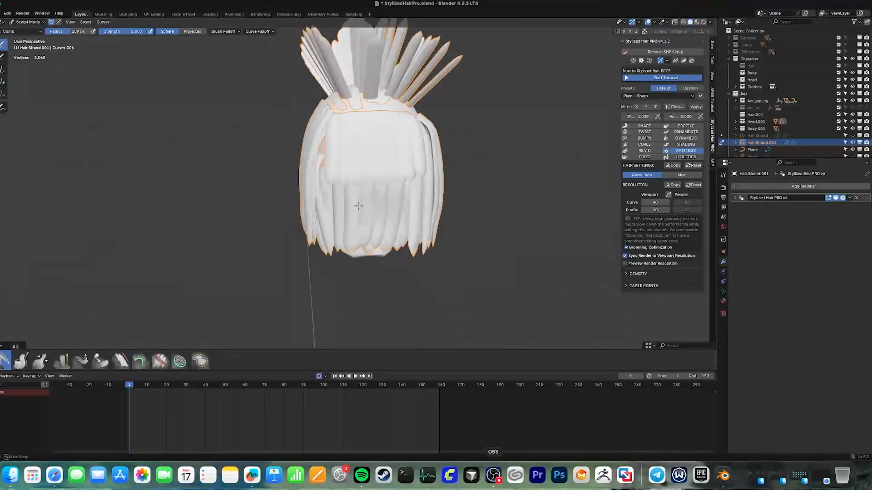
# Groom the back and side strands into a smooth layer with a comb radius of 174 px
pyautogui.click(20, 361)
pyautogui.moveTo(254, 236)
pyautogui.mouseDown(button='middle')
pyautogui.moveTo(327, 222)
pyautogui.moveTo(290, 227)
pyautogui.moveTo(373, 272)
pyautogui.moveTo(323, 181)
pyautogui.moveTo(385, 202)
pyautogui.mouseUp(button='middle')
pyautogui.click(6, 361)
pyautogui.press('f')
pyautogui.click(386, 272)
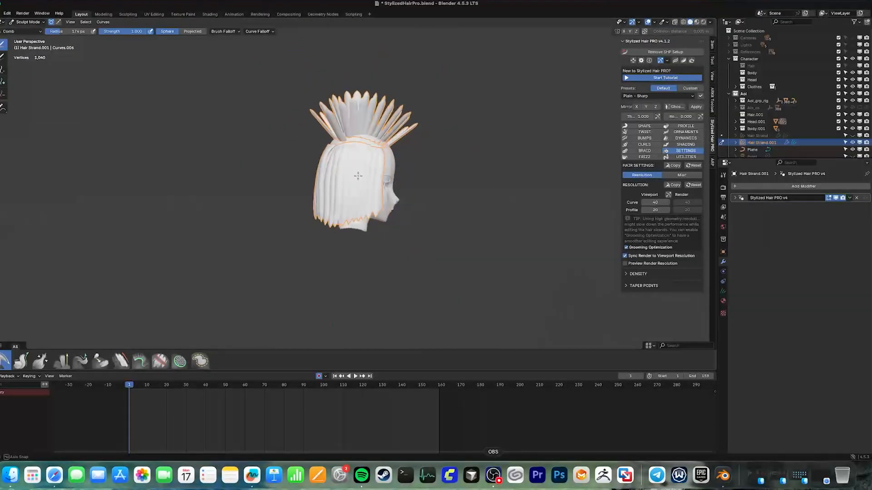
# Add another strand at the front of the head and undo the last placement
pyautogui.press('Tab')
pyautogui.moveTo(358, 177)
pyautogui.mouseDown(button='middle')
pyautogui.moveTo(435, 182)
pyautogui.moveTo(355, 200)
pyautogui.moveTo(318, 191)
pyautogui.moveTo(369, 238)
pyautogui.moveTo(358, 172)
pyautogui.moveTo(393, 189)
pyautogui.moveTo(309, 171)
pyautogui.mouseUp(button='middle')
pyautogui.press('Tab')
pyautogui.click(140, 361)
pyautogui.click(359, 199)
pyautogui.press('super+z')
# Resize the comb brush and sweep the front strands across one side of the forehead
pyautogui.click(5, 361)
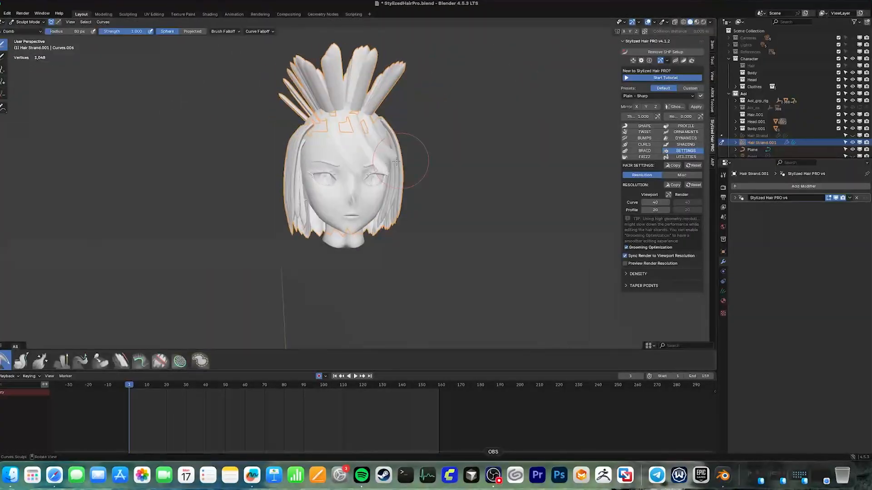
pyautogui.press('f')
pyautogui.click(386, 161)
pyautogui.moveTo(385, 161); pyautogui.dragTo(373, 148, button='middle')
# Set the comb radius to 116 px and groom the front strands on the other side of the forehead
pyautogui.press('Tab')
pyautogui.moveTo(364, 186); pyautogui.dragTo(361, 123, button='middle')
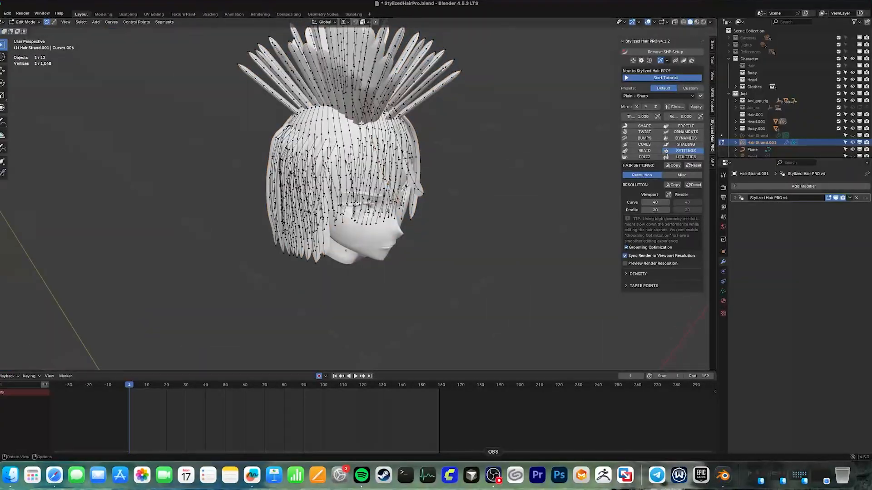
pyautogui.scroll(-2, 273, 68)
pyautogui.press('Tab')
pyautogui.press('f')
pyautogui.click(294, 100)
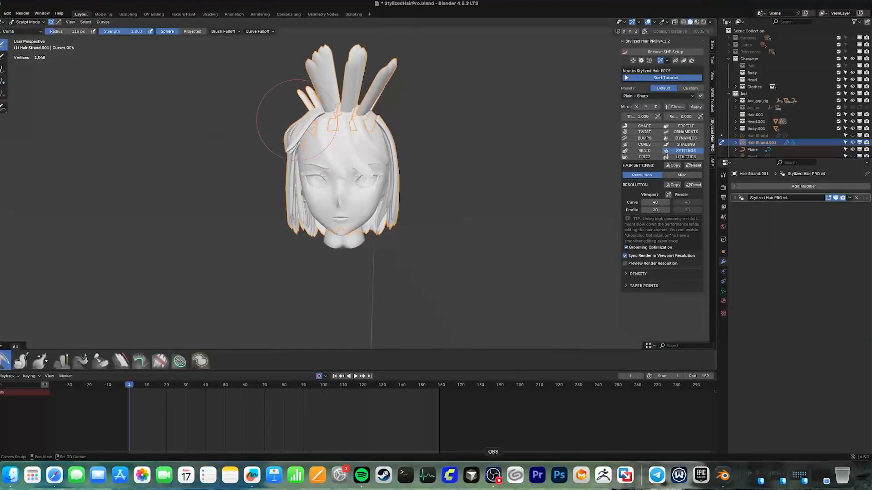
pyautogui.moveTo(290, 132); pyautogui.dragTo(348, 174, button='middle')
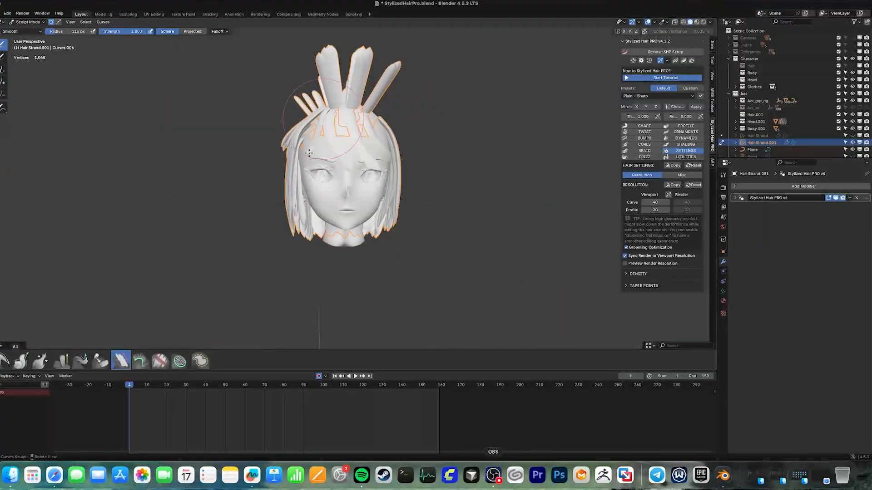
# Switch from smoothing to the Comb brush for grooming the hair strands around the forehead
pyautogui.moveTo(308, 153)
pyautogui.mouseDown(button='middle')
pyautogui.moveTo(340, 122)
pyautogui.moveTo(364, 141)
pyautogui.moveTo(478, 111)
pyautogui.moveTo(399, 123)
pyautogui.moveTo(292, 172)
pyautogui.moveTo(272, 130)
pyautogui.mouseUp(button='middle')
pyautogui.press('Tab')
pyautogui.press('Tab')
pyautogui.press('Tab')
pyautogui.press('Tab')
pyautogui.press('Tab')
pyautogui.press('Tab')
pyautogui.click(4, 361)
pyautogui.scroll(5, 332, 76)
pyautogui.scroll(-5, 318, 113)
# Reposition the control points of a single strand beside the crown, above one side of the forehead
pyautogui.moveTo(227, 272)
pyautogui.mouseDown(button='middle')
pyautogui.moveTo(265, 296)
pyautogui.moveTo(273, 291)
pyautogui.moveTo(242, 211)
pyautogui.moveTo(295, 200)
pyautogui.moveTo(254, 181)
pyautogui.mouseUp(button='middle')
pyautogui.scroll(-4, 242, 211)
pyautogui.press('Tab')
pyautogui.scroll(5, 242, 210)
pyautogui.press('g')
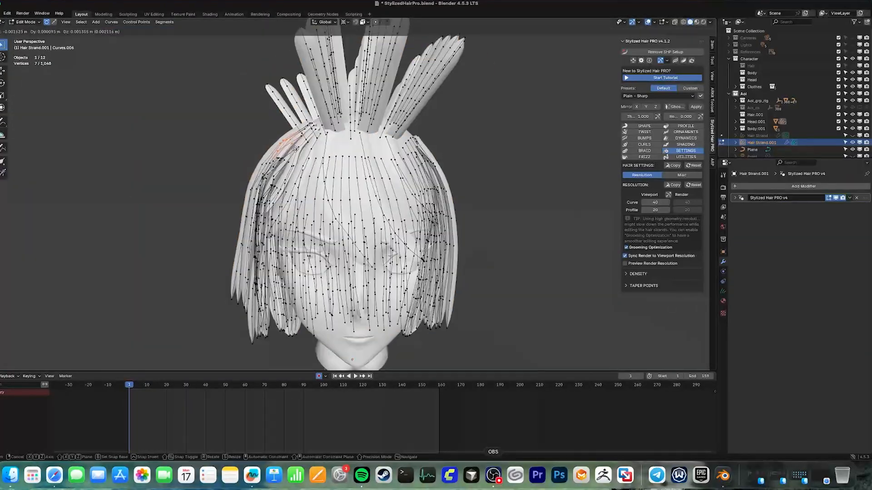
pyautogui.click(284, 143)
pyautogui.moveTo(283, 143); pyautogui.dragTo(354, 150, button='middle')
pyautogui.press('g')
pyautogui.click(273, 167)
# Resize the comb brush to 127 px and move a selected strand's control points into place on the head
pyautogui.press('Tab')
pyautogui.scroll(-5, 345, 195)
pyautogui.moveTo(459, 217); pyautogui.dragTo(409, 231, button='middle')
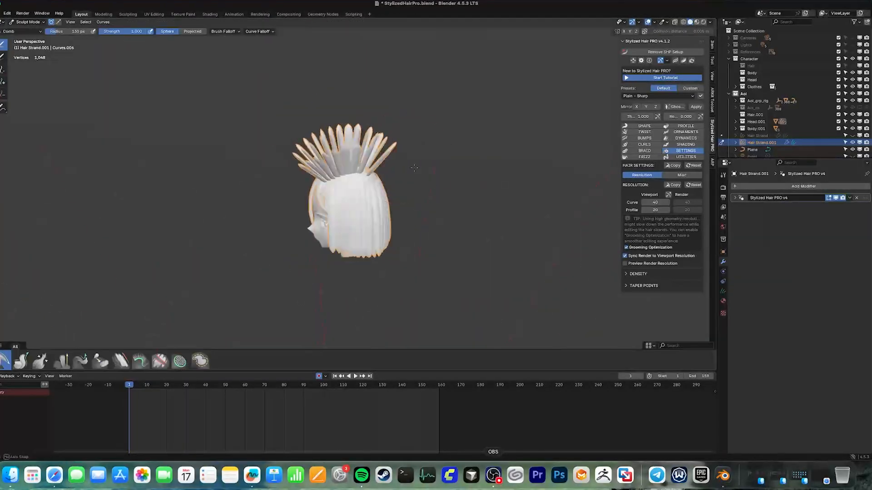
pyautogui.press('f')
pyautogui.click(293, 212)
pyautogui.moveTo(397, 154)
pyautogui.mouseDown(button='middle')
pyautogui.moveTo(293, 212)
pyautogui.moveTo(390, 181)
pyautogui.mouseUp(button='middle')
pyautogui.press('Tab')
pyautogui.scroll(4, 353, 239)
pyautogui.press('g')
pyautogui.click(338, 198)
# Groom the crown strands down over the back of the head with the Comb brush and save the file
pyautogui.press('Tab')
pyautogui.scroll(-4, 404, 159)
pyautogui.moveTo(404, 236)
pyautogui.mouseDown(button='middle')
pyautogui.moveTo(307, 197)
pyautogui.moveTo(440, 232)
pyautogui.moveTo(400, 245)
pyautogui.moveTo(304, 173)
pyautogui.mouseUp(button='middle')
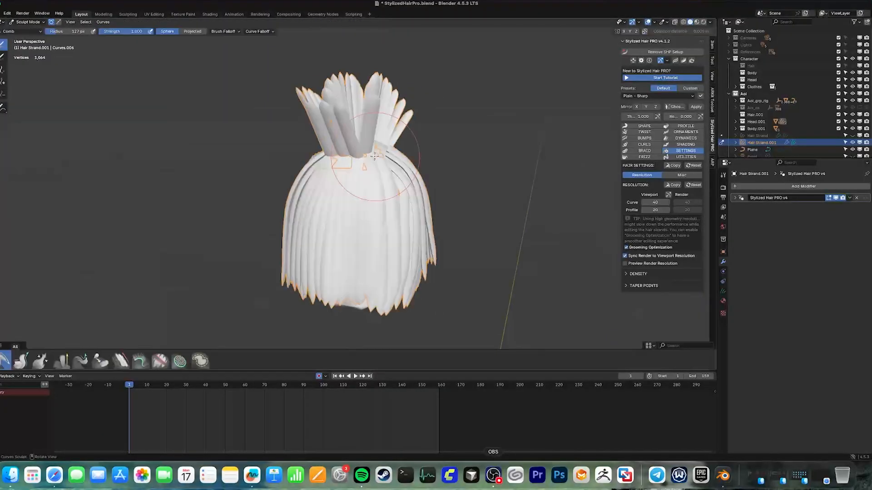
pyautogui.moveTo(375, 157); pyautogui.dragTo(367, 235, button='middle')
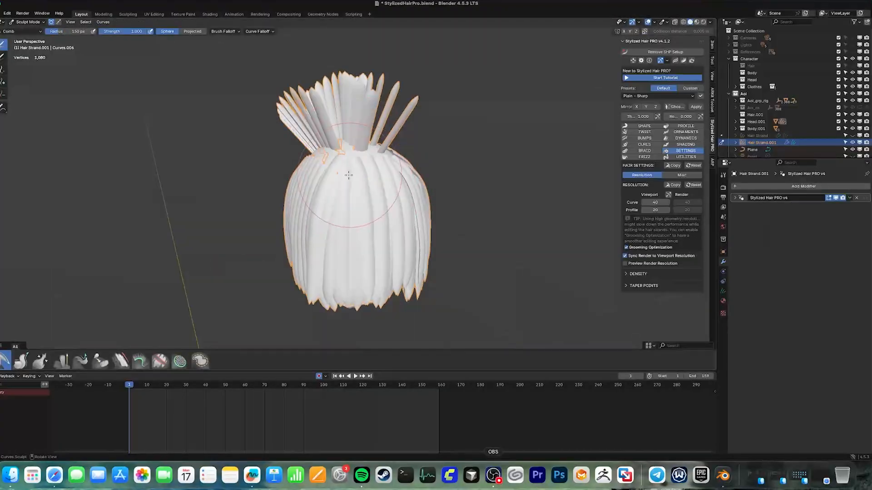
pyautogui.moveTo(348, 175); pyautogui.dragTo(445, 193, button='middle')
pyautogui.press('super+s')
# Lay upright crown strands down over the front of the head, alternating between strand editing and combing
pyautogui.press('Tab')
pyautogui.moveTo(369, 166); pyautogui.dragTo(391, 113, button='middle')
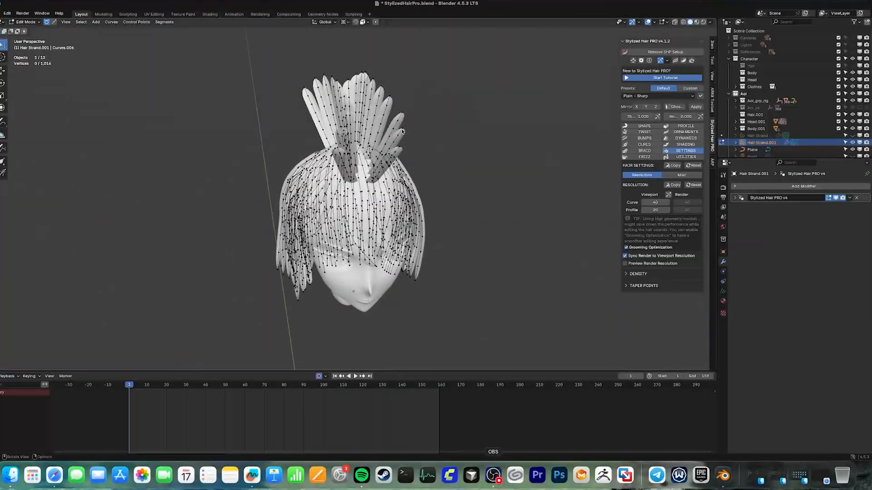
pyautogui.press('Tab')
pyautogui.moveTo(270, 73)
pyautogui.mouseDown(button='middle')
pyautogui.moveTo(301, 179)
pyautogui.moveTo(403, 248)
pyautogui.moveTo(367, 204)
pyautogui.moveTo(416, 211)
pyautogui.moveTo(335, 286)
pyautogui.moveTo(376, 187)
pyautogui.moveTo(369, 94)
pyautogui.moveTo(432, 208)
pyautogui.moveTo(381, 302)
pyautogui.moveTo(365, 179)
pyautogui.moveTo(449, 132)
pyautogui.moveTo(386, 182)
pyautogui.moveTo(377, 85)
pyautogui.moveTo(375, 97)
pyautogui.moveTo(306, 117)
pyautogui.mouseUp(button='middle')
pyautogui.press('Tab')
pyautogui.press('Tab')
pyautogui.press('Tab')
pyautogui.press('Tab')
pyautogui.scroll(2, 365, 179)
pyautogui.scroll(4, 366, 179)
# Edit and groom more crown strands along the side of the head and save the file
pyautogui.press('Tab')
pyautogui.press('Tab')
pyautogui.press('Tab')
pyautogui.press('Tab')
pyautogui.press('Tab')
pyautogui.press('Tab')
pyautogui.press('Tab')
pyautogui.press('super+s')
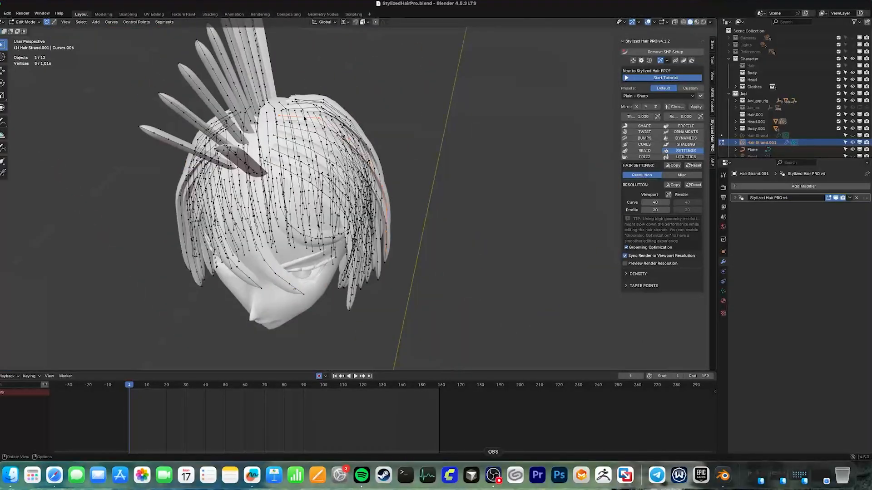
# Select whole strands one after another through their linked points and return to sculpting them
pyautogui.moveTo(305, 118); pyautogui.dragTo(487, 304, button='middle')
pyautogui.hotkey('ctrl', 'Tab')
pyautogui.moveTo(281, 236)
pyautogui.mouseDown(button='middle')
pyautogui.moveTo(379, 252)
pyautogui.moveTo(409, 272)
pyautogui.mouseUp(button='middle')
pyautogui.scroll(-3, 408, 272)
pyautogui.moveTo(254, 191)
pyautogui.mouseDown(button='middle')
pyautogui.moveTo(291, 205)
pyautogui.moveTo(207, 180)
pyautogui.moveTo(240, 209)
pyautogui.moveTo(268, 216)
pyautogui.moveTo(245, 241)
pyautogui.moveTo(291, 200)
pyautogui.mouseUp(button='middle')
pyautogui.press('Tab')
pyautogui.press('Tab')
pyautogui.press('Tab')
pyautogui.press('l')
pyautogui.press('l')
pyautogui.press('l')
pyautogui.press('l')
pyautogui.press('l')
pyautogui.press('l')
pyautogui.press('l')
pyautogui.press('l')
pyautogui.press('Tab')
# Comb the remaining upright crown strands down over the head to close the top hair layer
pyautogui.moveTo(268, 72)
pyautogui.mouseDown(button='middle')
pyautogui.moveTo(370, 148)
pyautogui.moveTo(319, 292)
pyautogui.mouseUp(button='middle')
pyautogui.moveTo(319, 227); pyautogui.dragTo(318, 299)
pyautogui.moveTo(327, 300)
pyautogui.mouseDown(button='middle')
pyautogui.moveTo(351, 272)
pyautogui.moveTo(313, 190)
pyautogui.mouseUp(button='middle')
pyautogui.moveTo(313, 181); pyautogui.dragTo(267, 159)
pyautogui.moveTo(267, 159); pyautogui.dragTo(407, 177, button='middle')
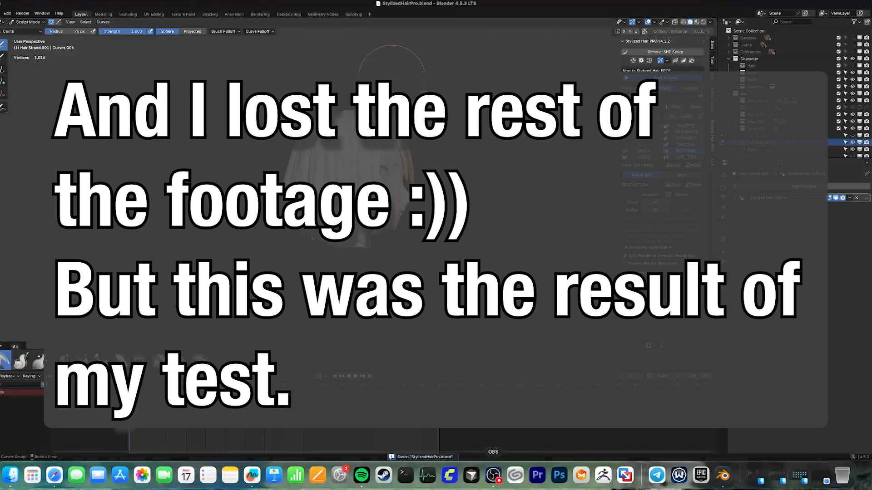